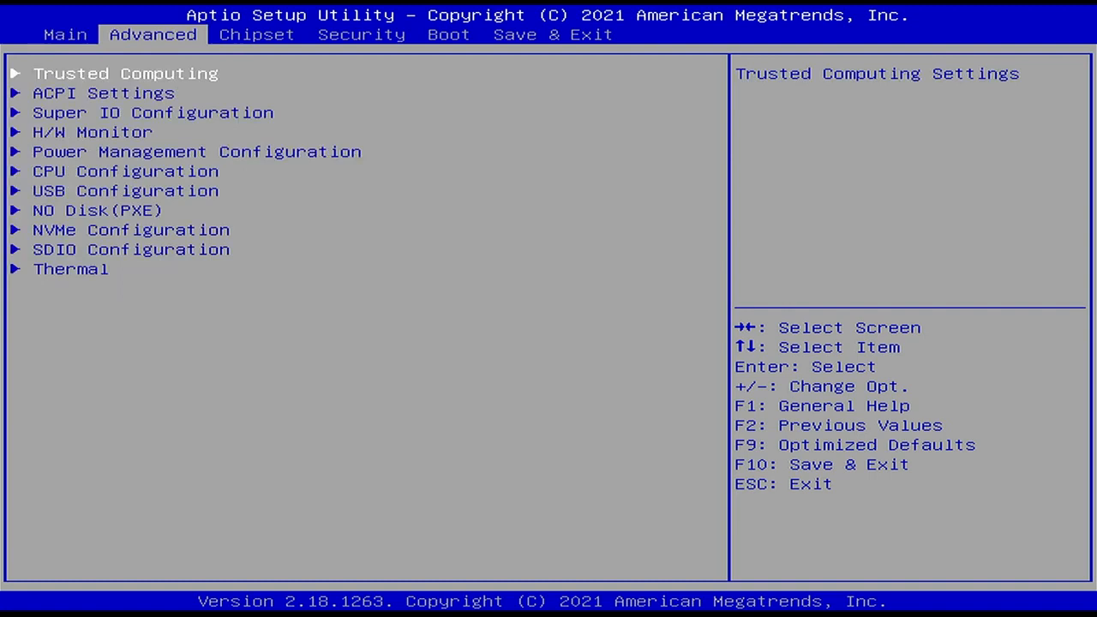
# Set Boot Option #1 to General UDisk 5.00 in the boot option priorities
pyautogui.press('Right')
pyautogui.press('Right')
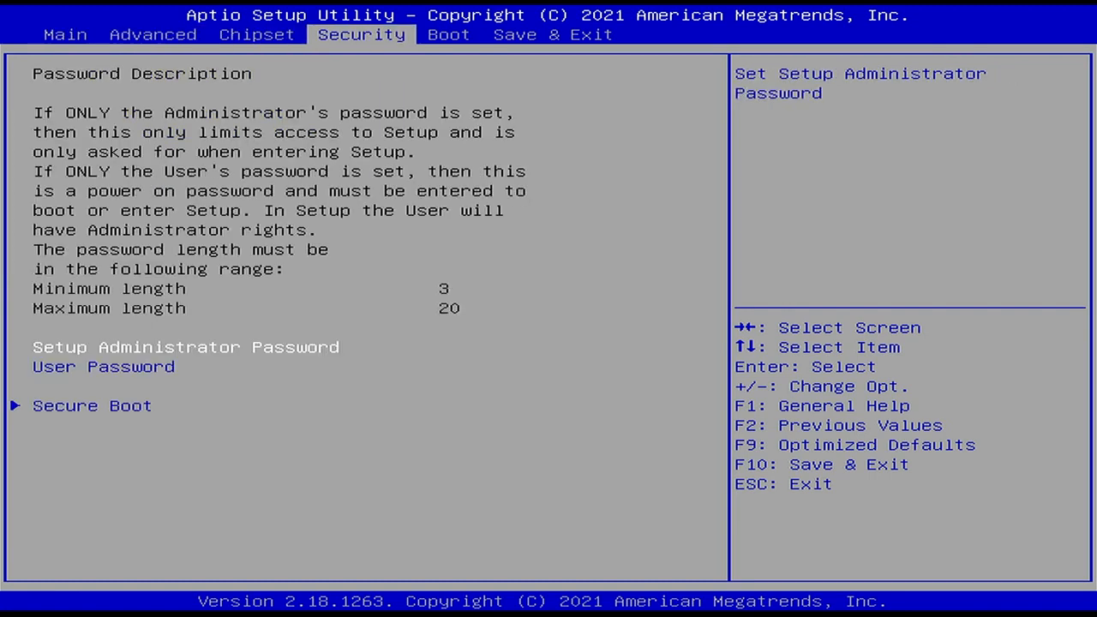
pyautogui.press('Right')
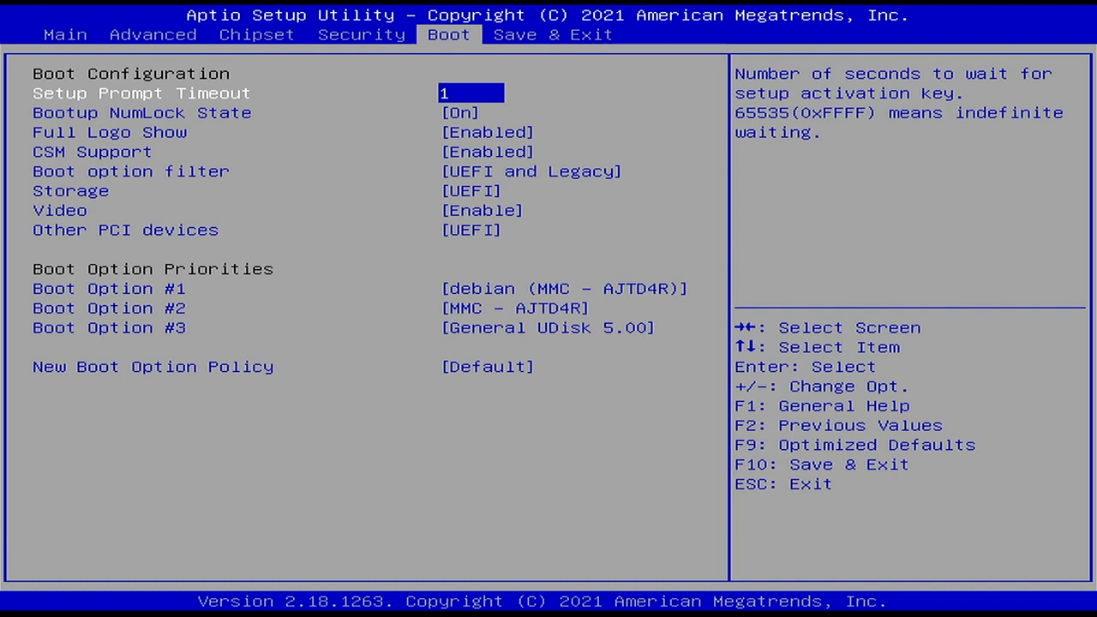
pyautogui.press('Up')
pyautogui.press('Up')
pyautogui.press('Up')
pyautogui.press('Up')
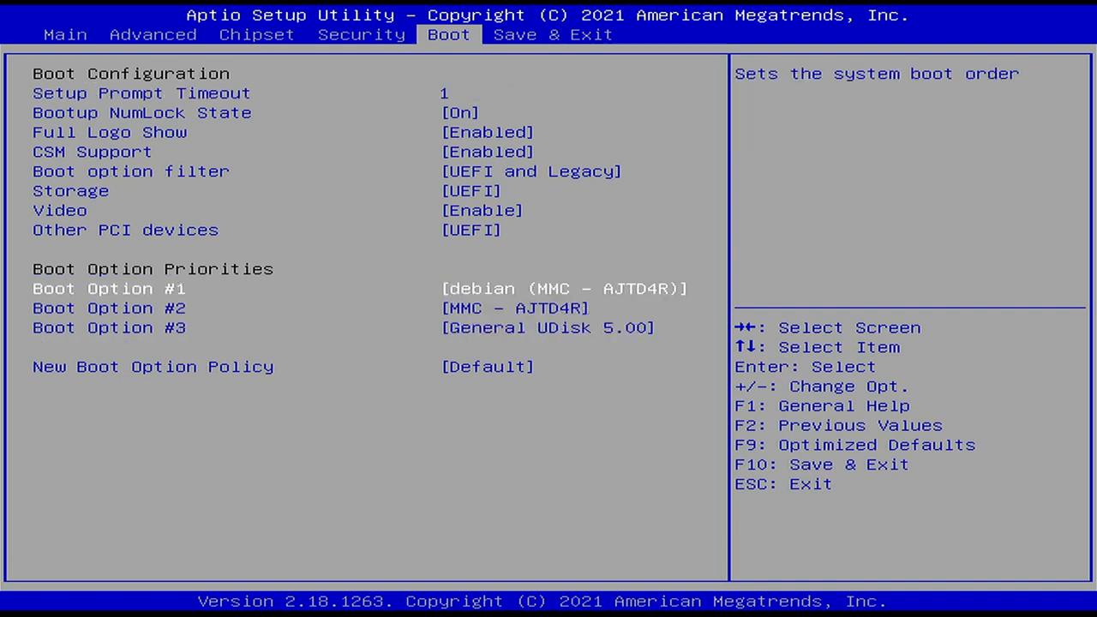
pyautogui.press('Return')
pyautogui.press('Down')
pyautogui.press('Down')
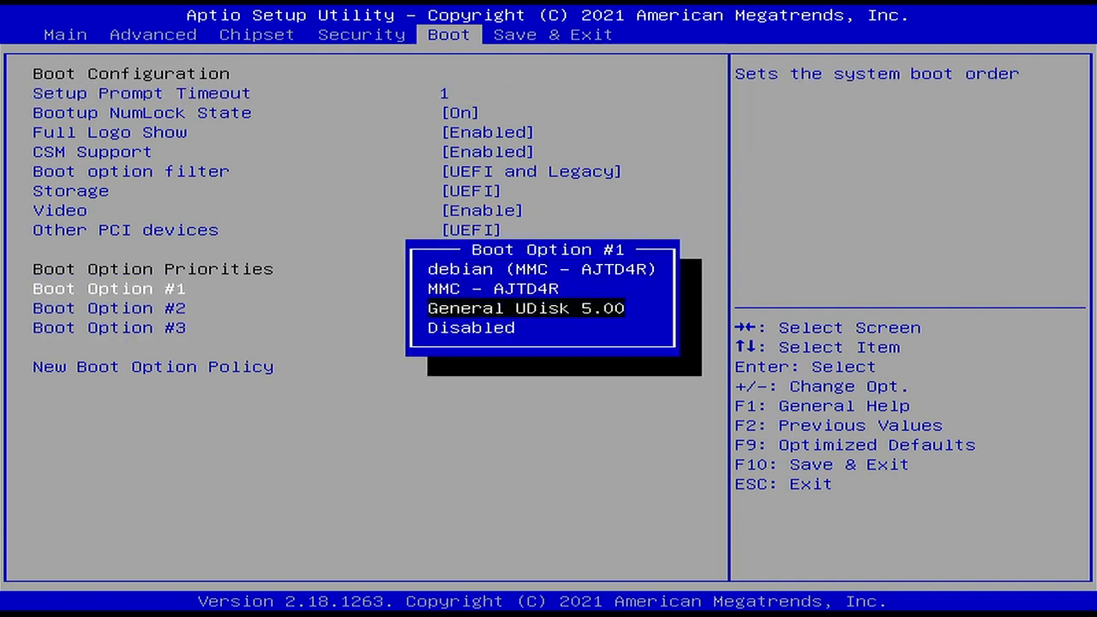
pyautogui.press('Return')
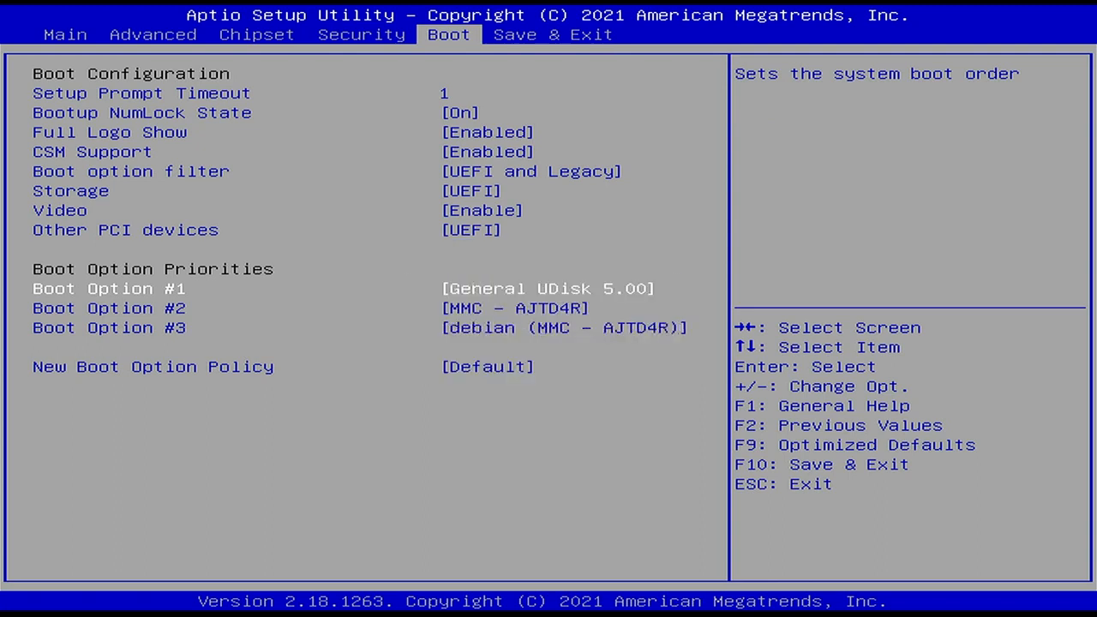
# Keep MMC - AJTD4R as Boot Option #2 and debian (MMC - AJTD4R) as Boot Option #3
pyautogui.press('Down')
pyautogui.press('Return')
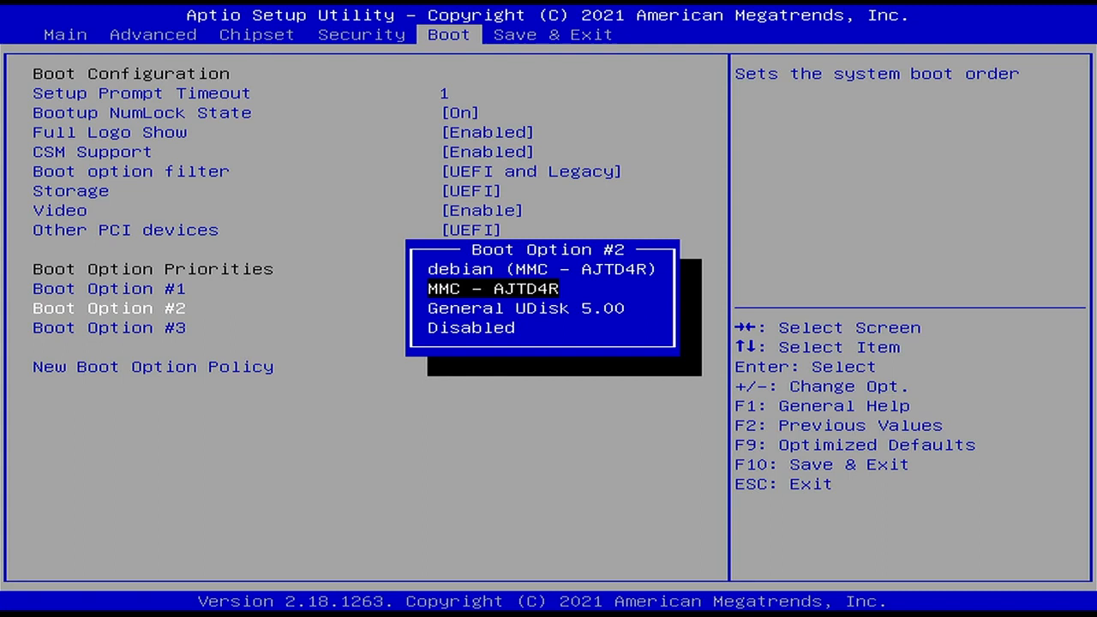
pyautogui.press('Return')
pyautogui.press('Down')
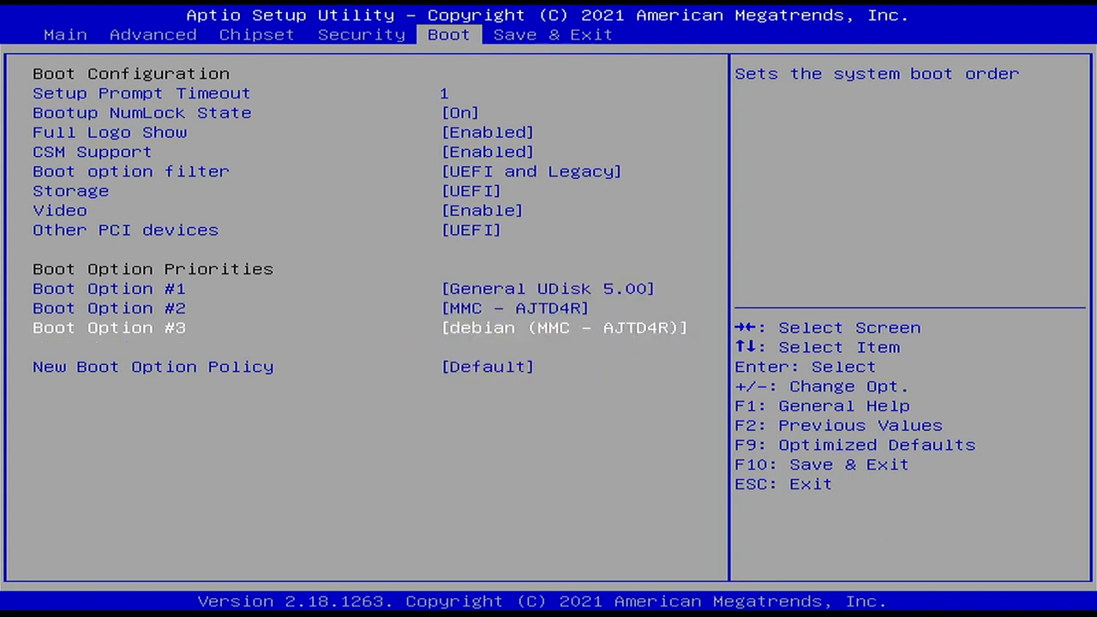
pyautogui.press('Return')
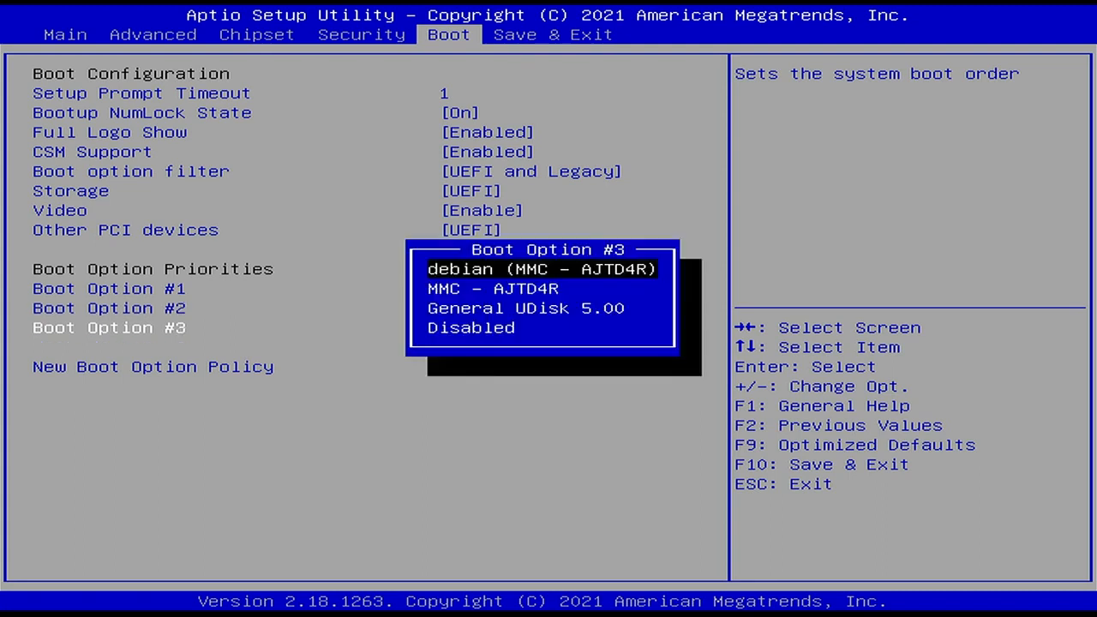
pyautogui.press('Return')
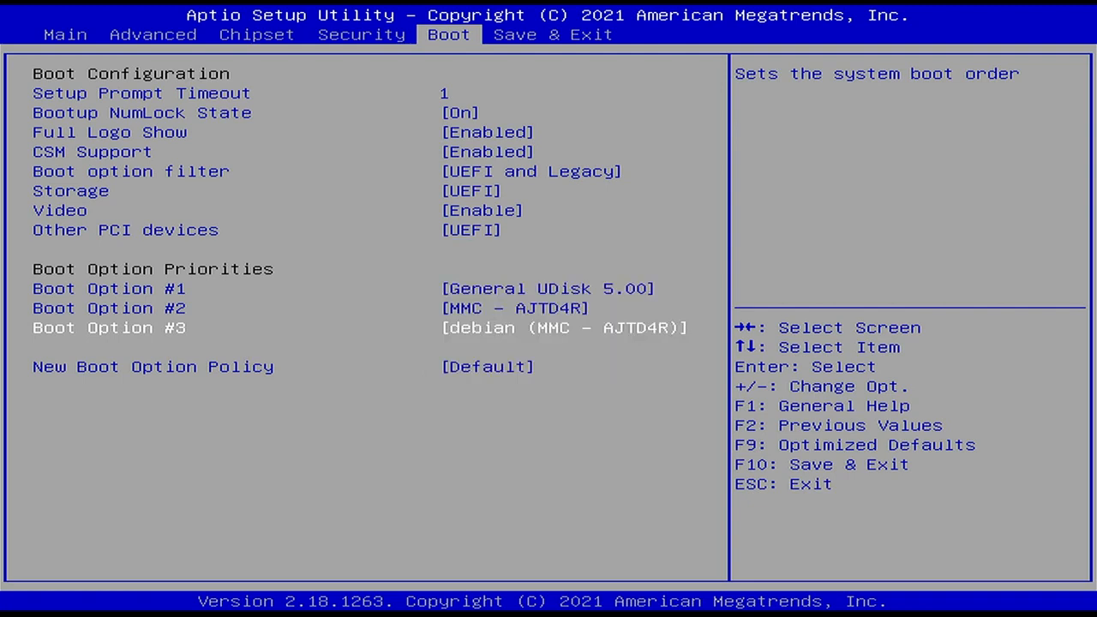
# Save the changed configuration and exit the setup utility
pyautogui.press('Right')
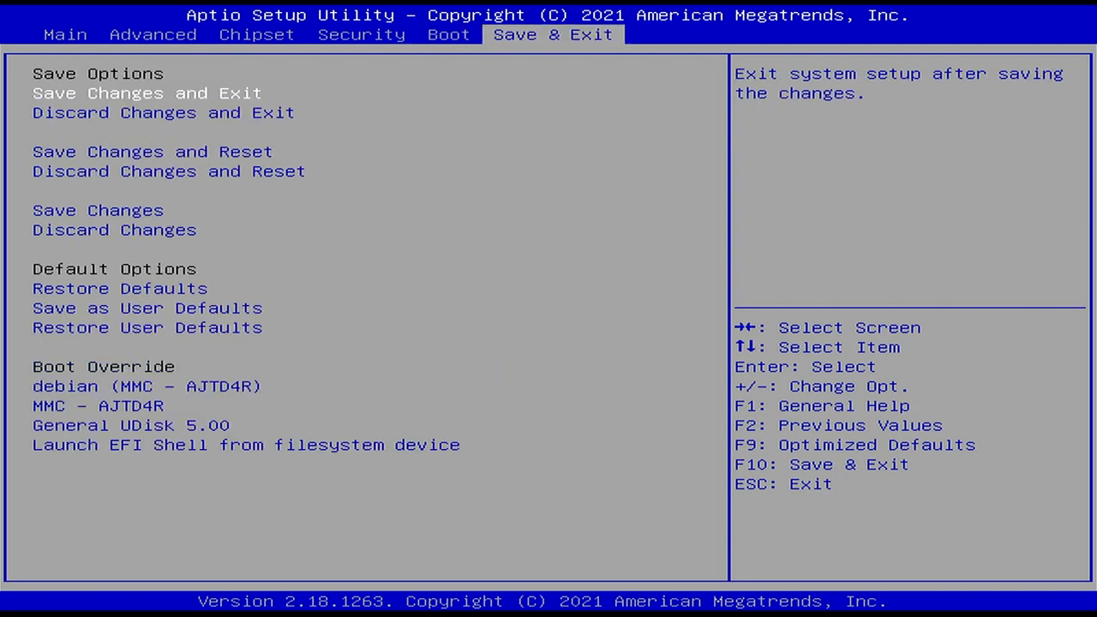
pyautogui.press('Return')
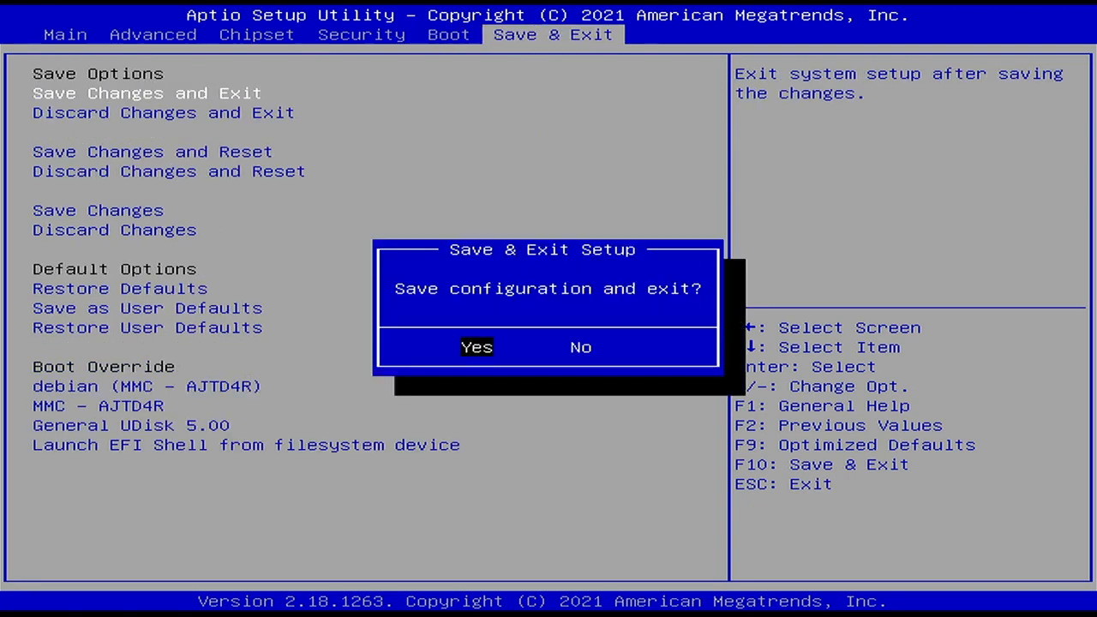
pyautogui.press('Return')
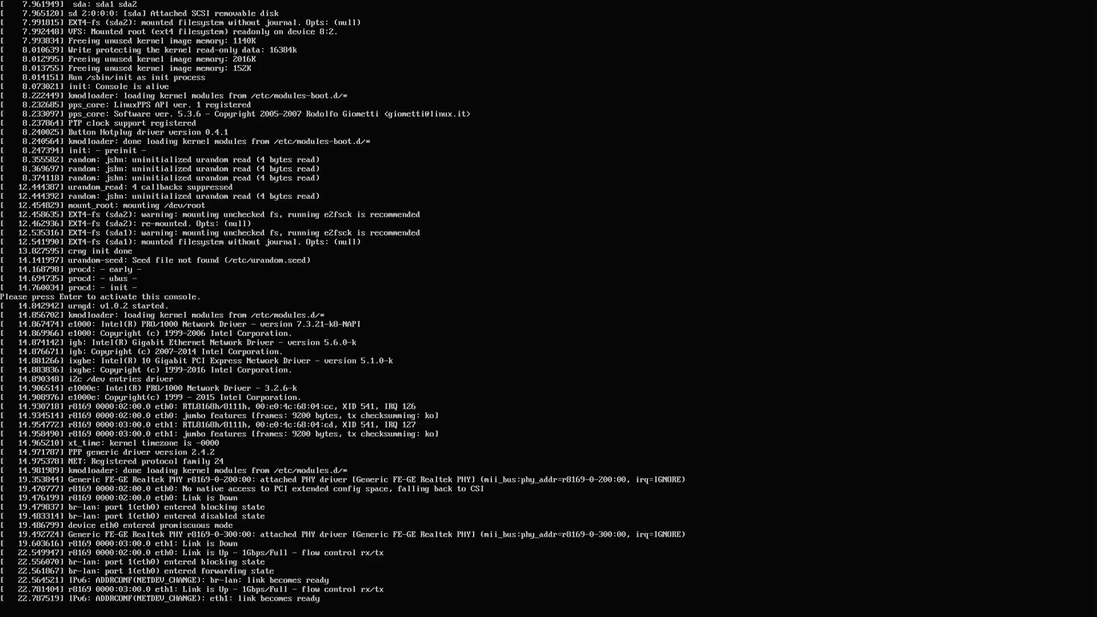
# Activate the OpenWrt console to get the root shell prompt
pyautogui.press('Return')
pyautogui.press('Return')
pyautogui.press('Return')
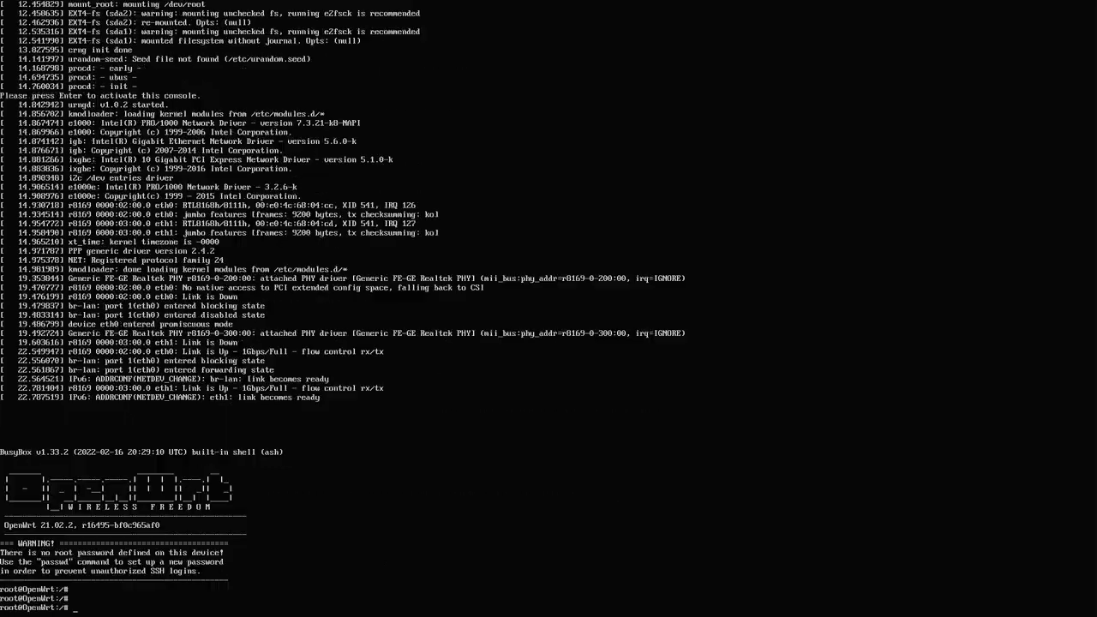
pyautogui.press('Return')
pyautogui.press('Return')
pyautogui.press('Return')
pyautogui.press('Return')
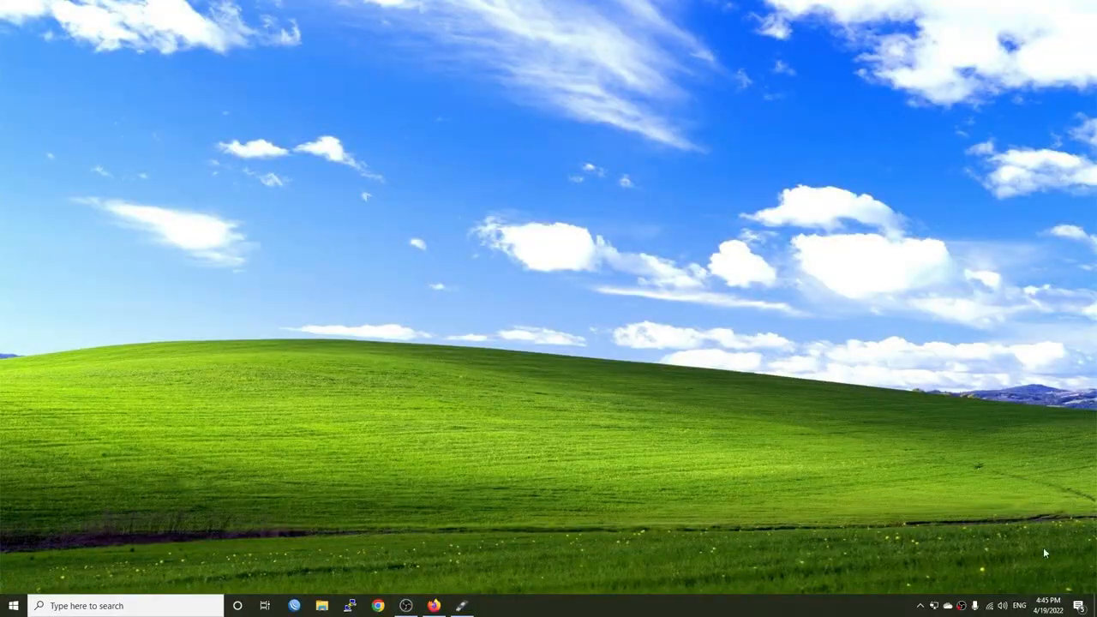
# Open the Windows network adapter list and inspect the Ethernet adapter's connection status
pyautogui.rightClick(995, 605)
pyautogui.click(995, 600)
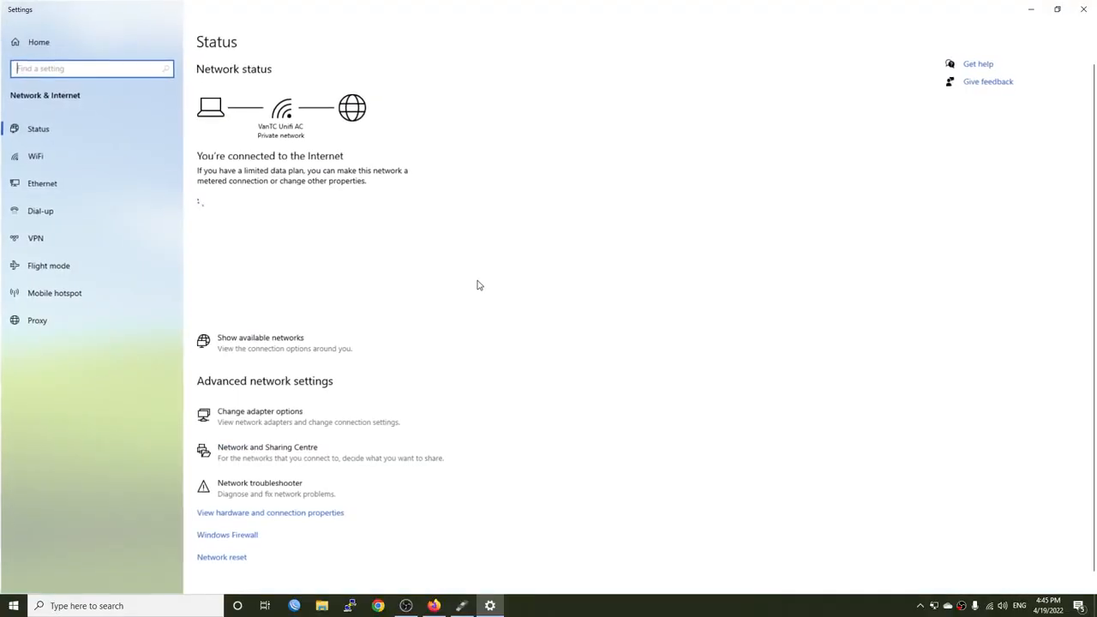
pyautogui.click(336, 420)
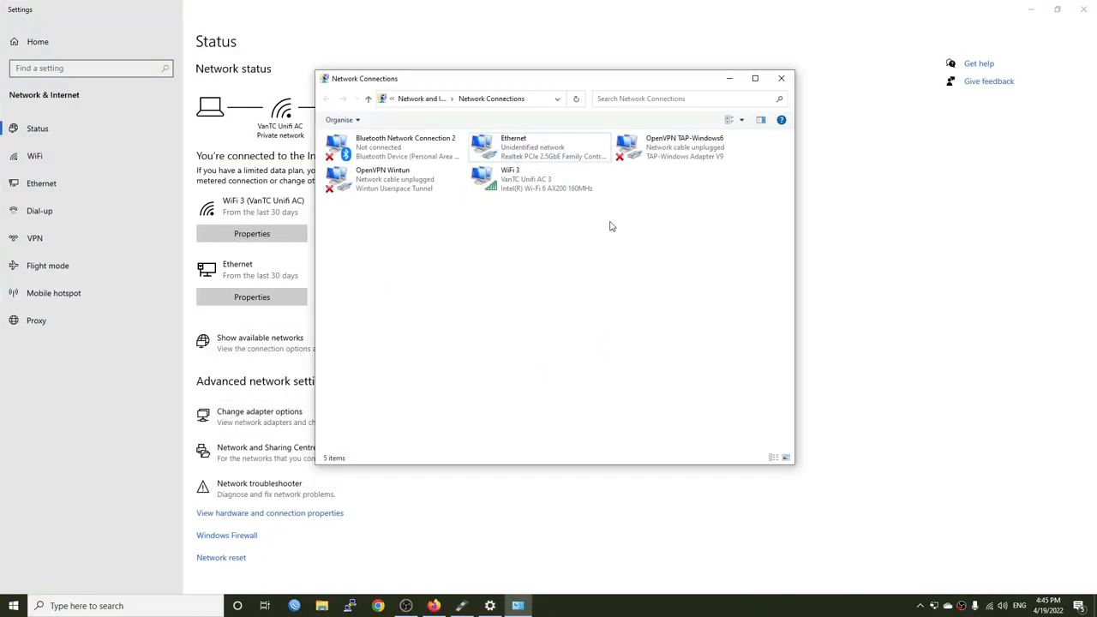
pyautogui.doubleClick(547, 159)
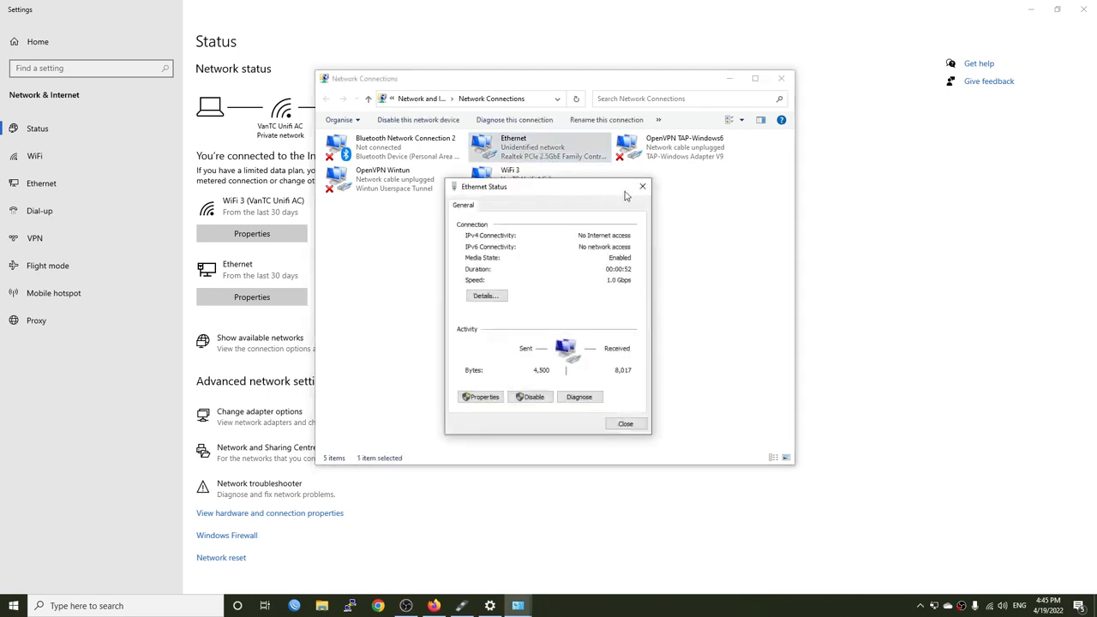
pyautogui.click(643, 188)
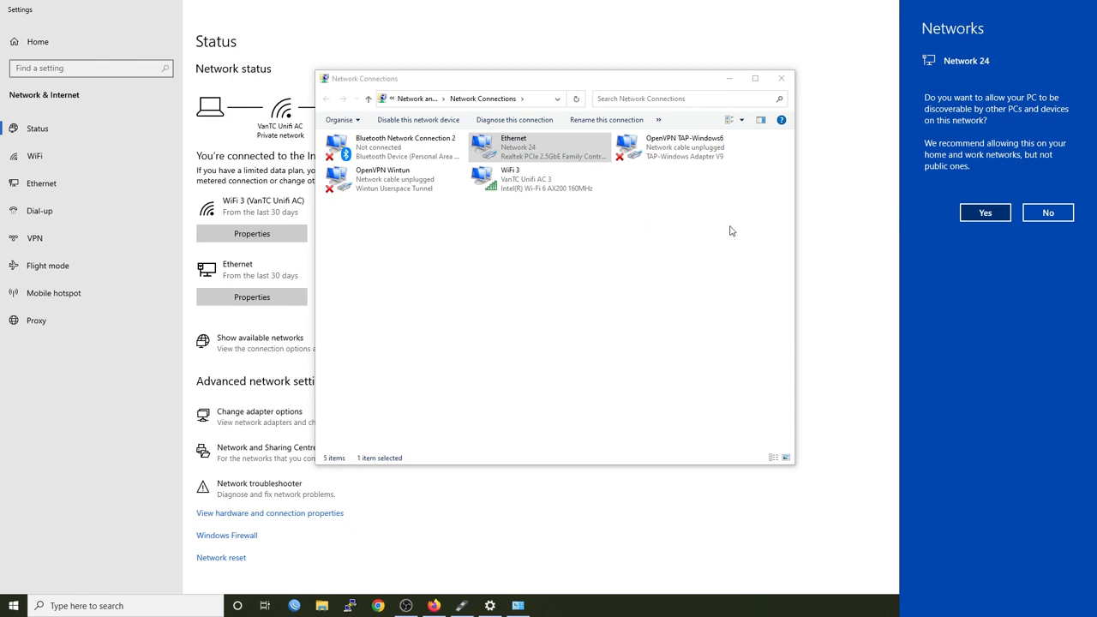
# Allow the PC to be discoverable on Network 24 and deselect the Ethernet adapter
pyautogui.click(985, 214)
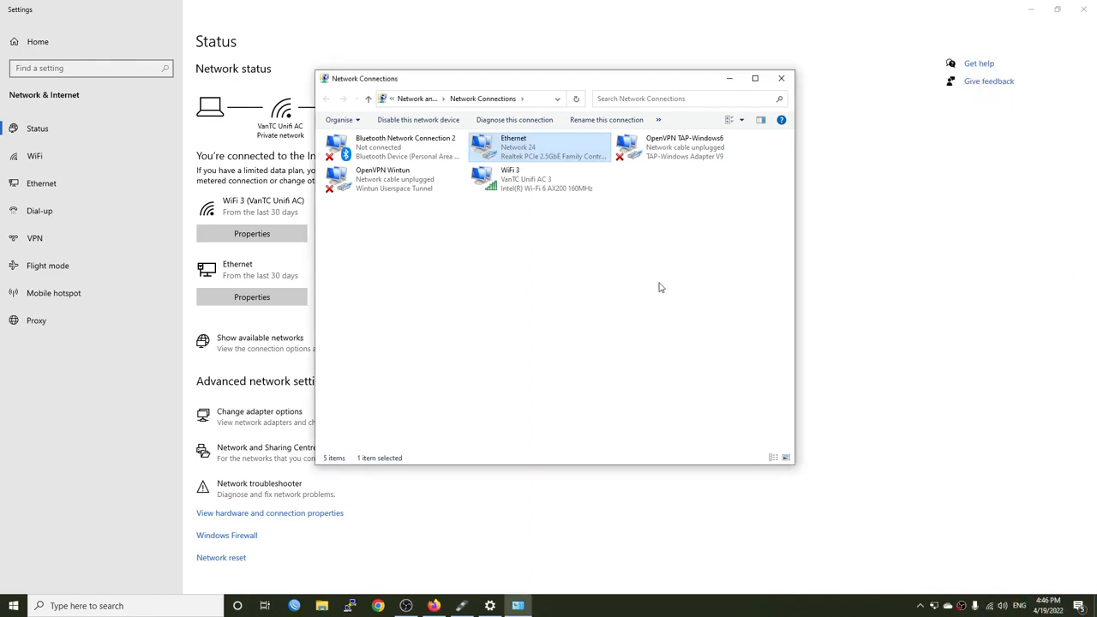
pyautogui.click(585, 269)
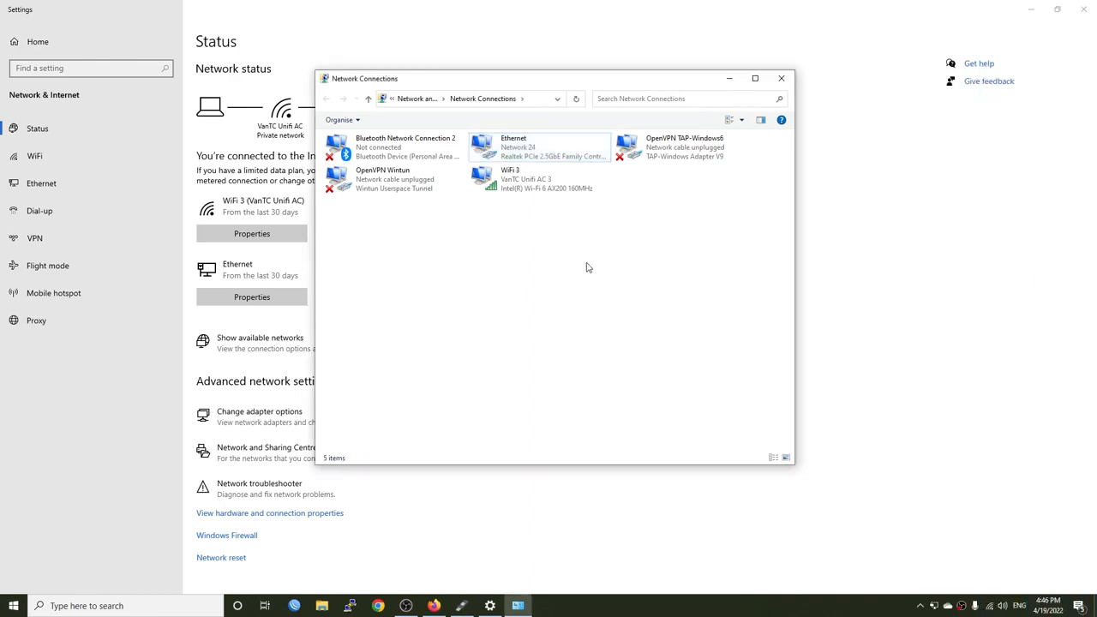
# Switch to Firefox, load 192.168.1.1 in a new tab and submit the prefilled router login
pyautogui.click(434, 605)
pyautogui.hotkey('ctrl', 't')
pyautogui.write('19')
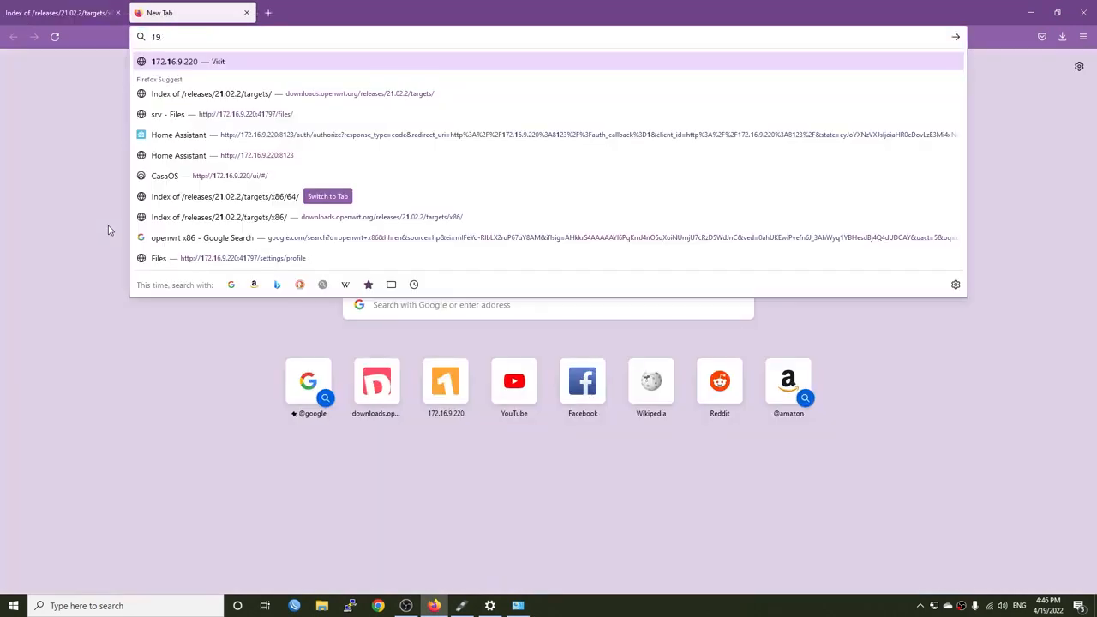
pyautogui.write('2.168.1.1')
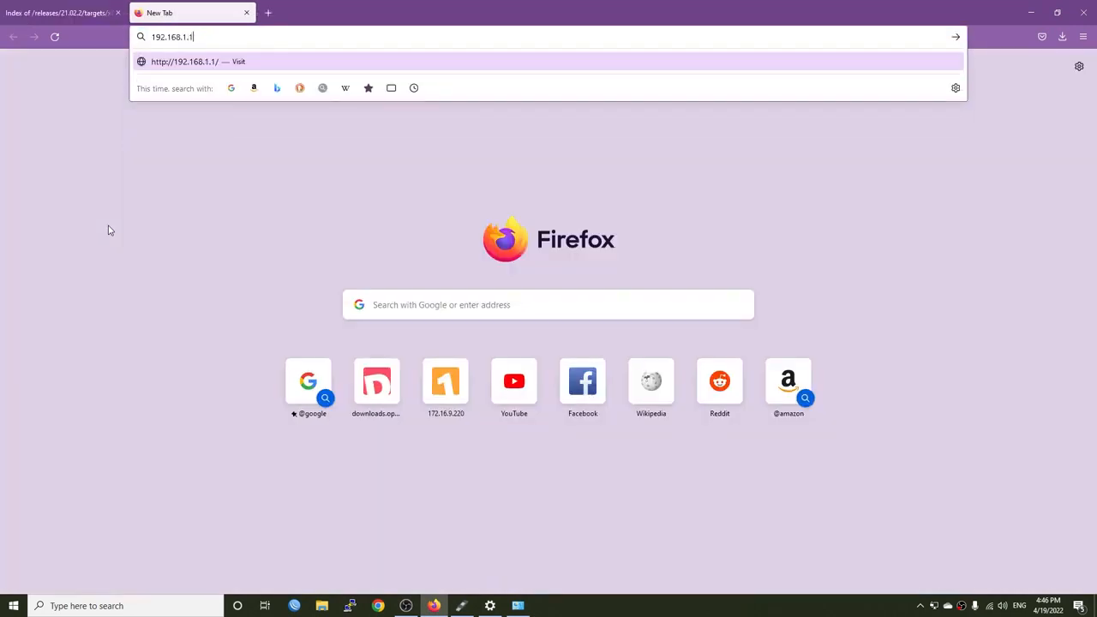
pyautogui.press('Return')
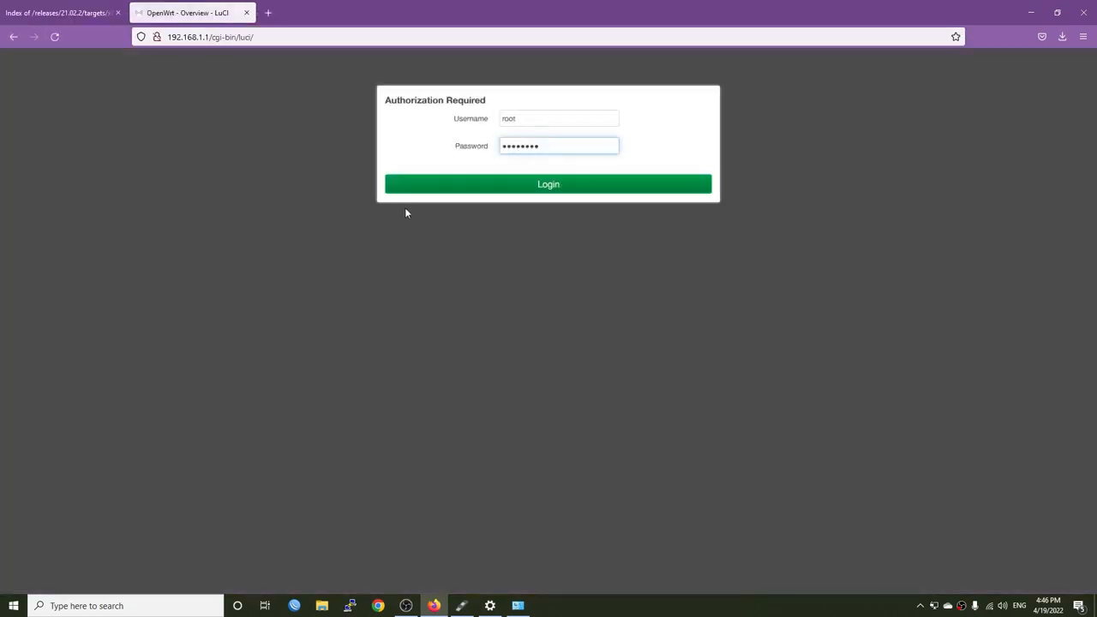
pyautogui.click(558, 184)
# Load 192.168.1.1 in a private window and log in to the router as root with the account password
pyautogui.hotkey('ctrl', 'shift', 'p')
pyautogui.write('192')
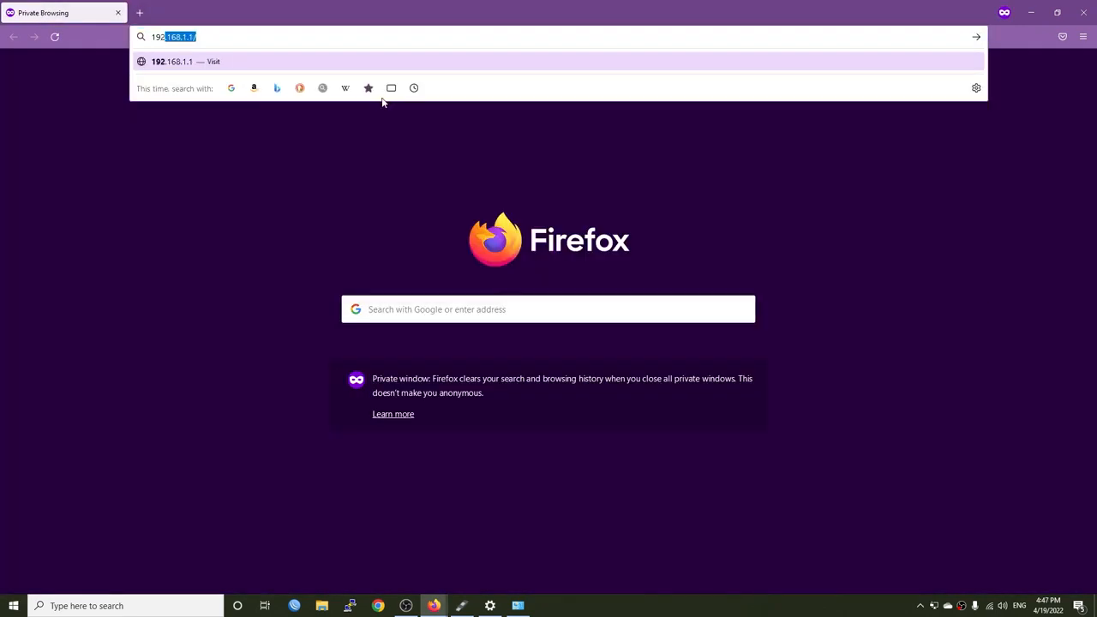
pyautogui.write('.168.1.1')
pyautogui.press('Return')
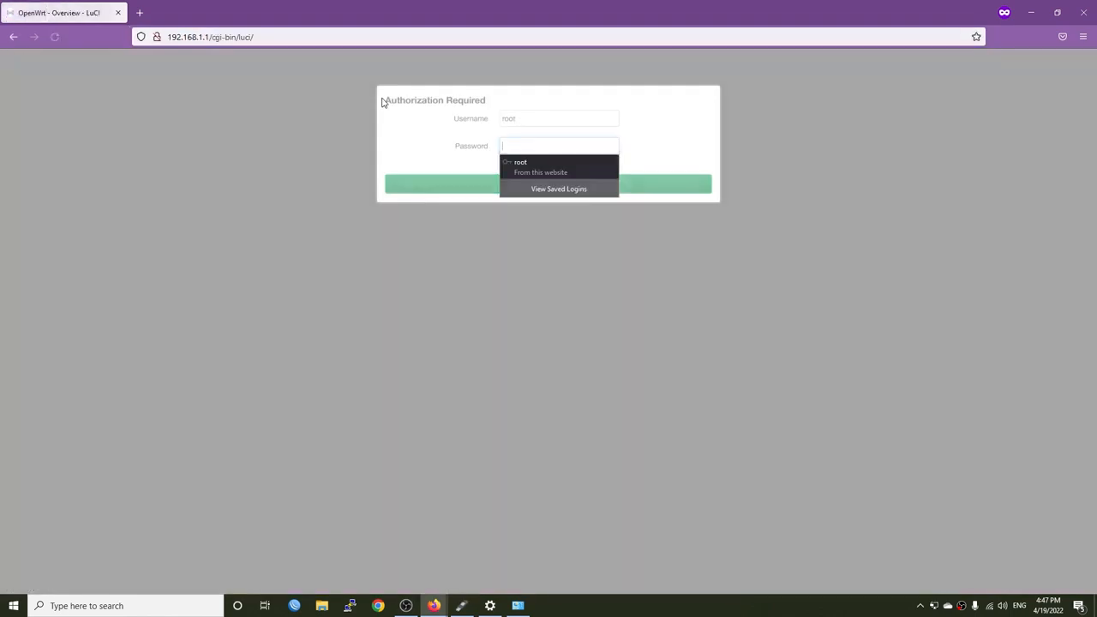
pyautogui.write('password')
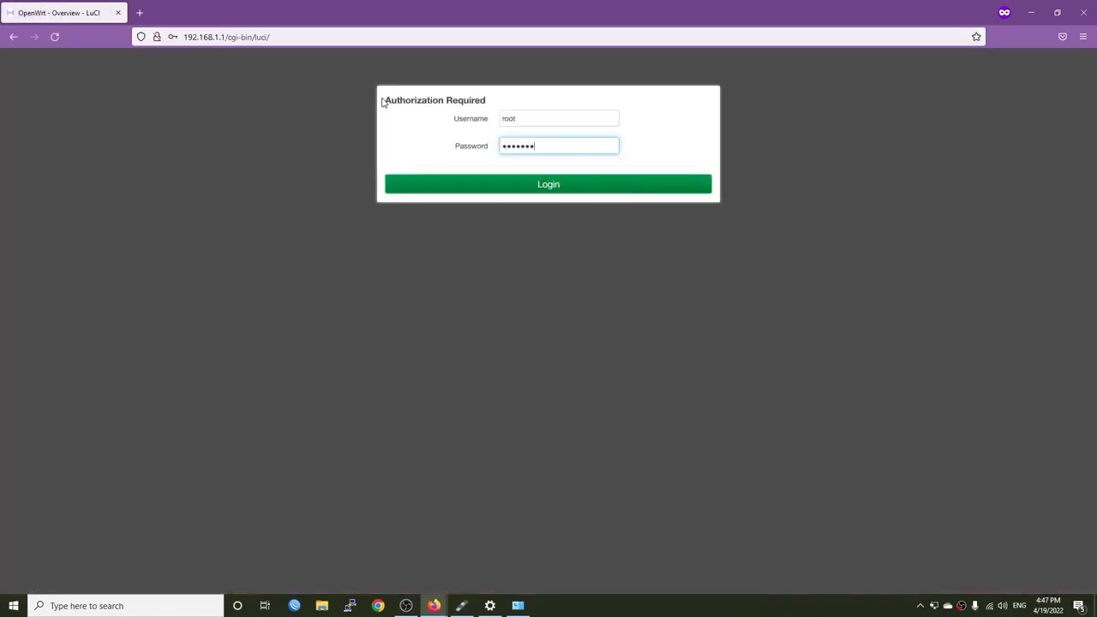
pyautogui.press('Return')
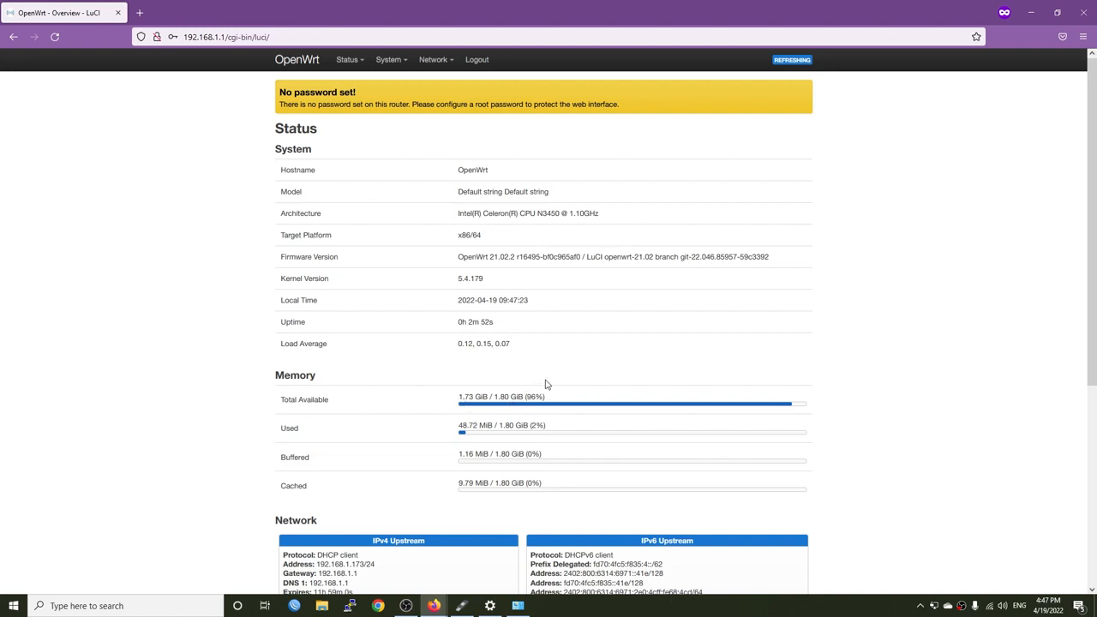
# Examine the router's network interfaces, its device list and the bridge port settings of the br-lan device
pyautogui.moveTo(435, 62)
pyautogui.click(451, 85)
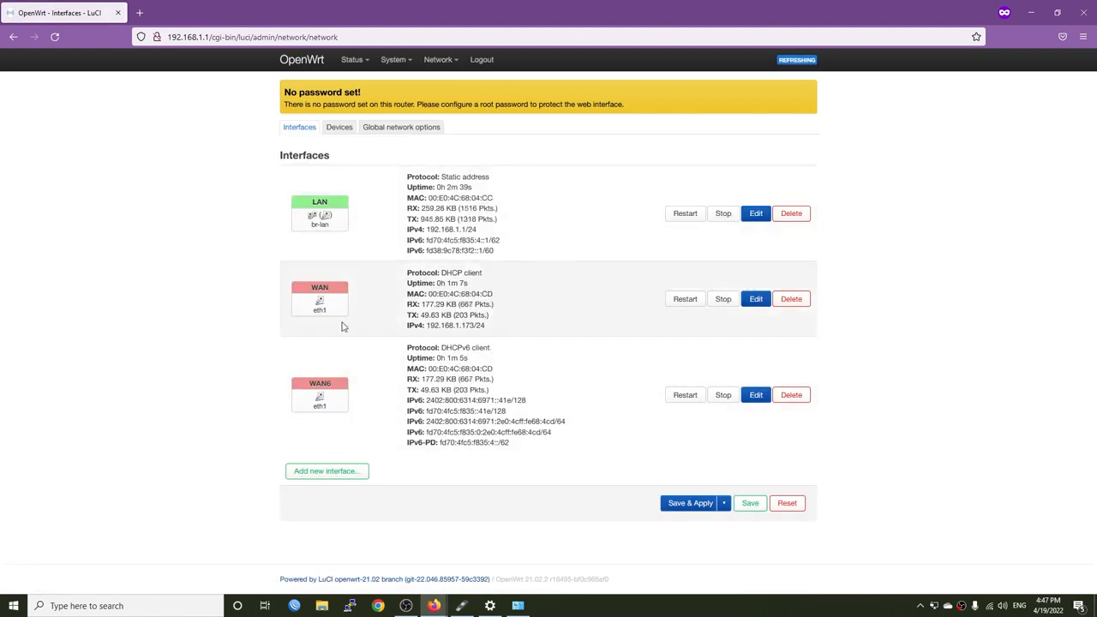
pyautogui.click(341, 136)
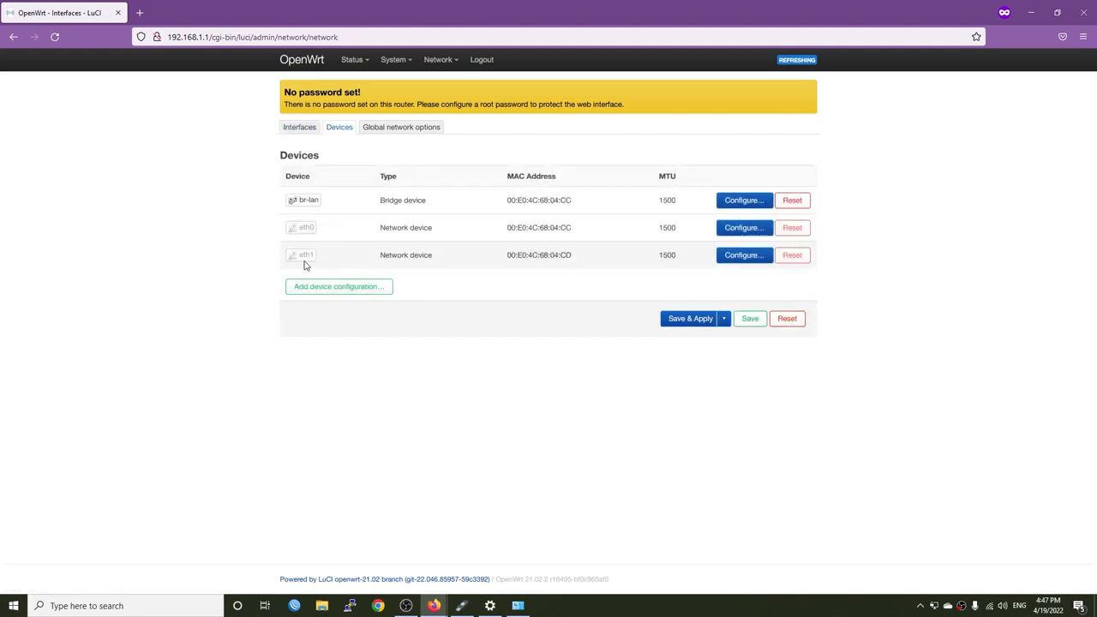
pyautogui.click(744, 203)
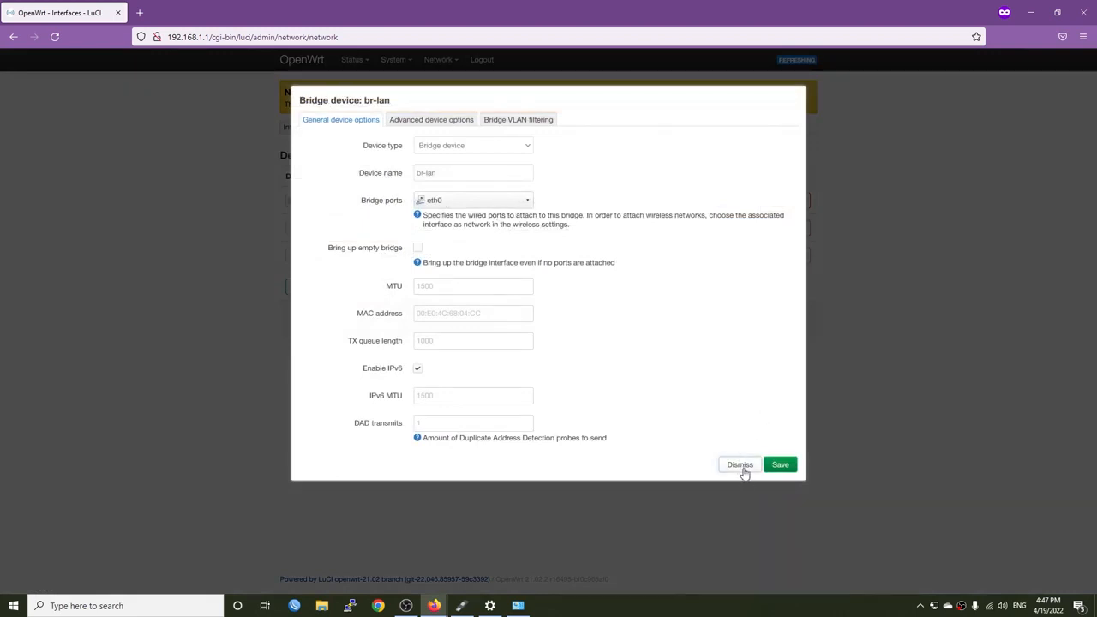
pyautogui.click(741, 468)
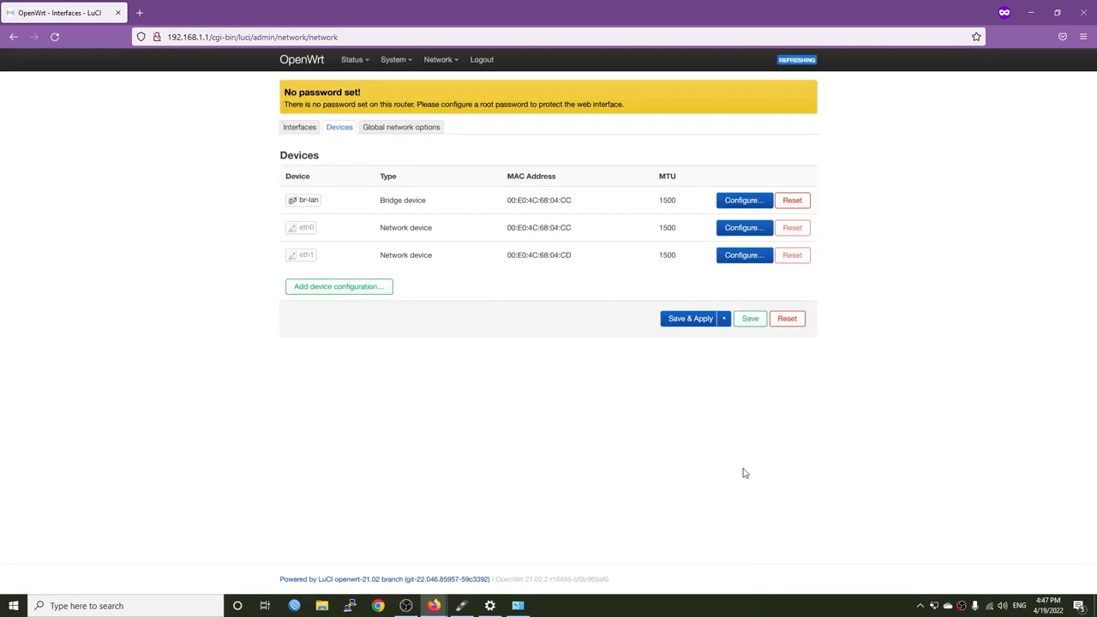
# Enter and save a new administrator password for the router in its administration settings
pyautogui.moveTo(394, 59)
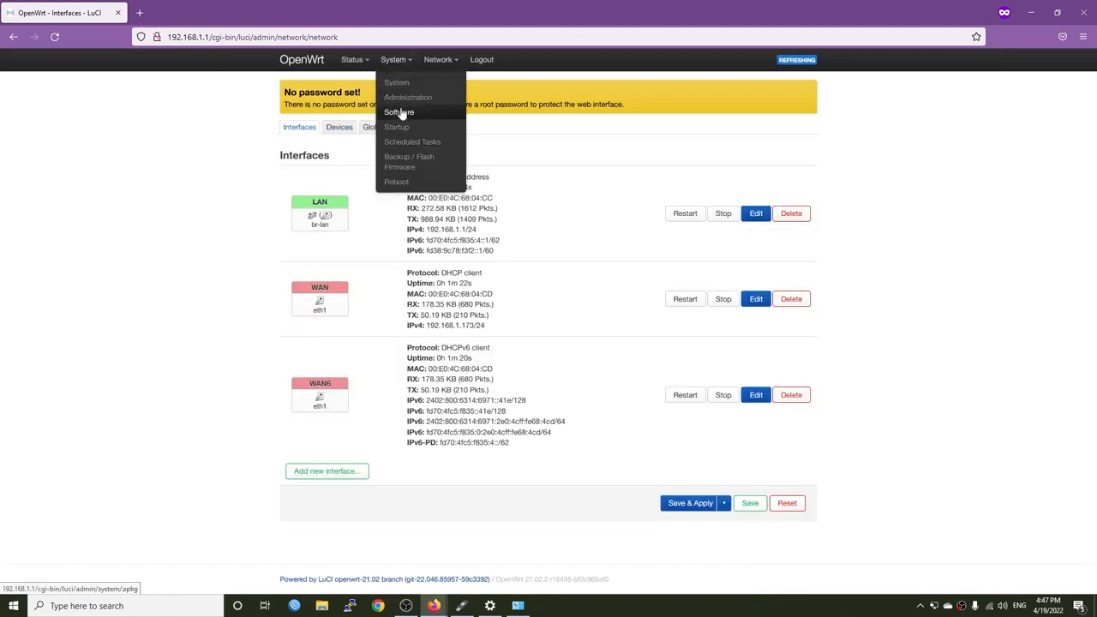
pyautogui.click(410, 98)
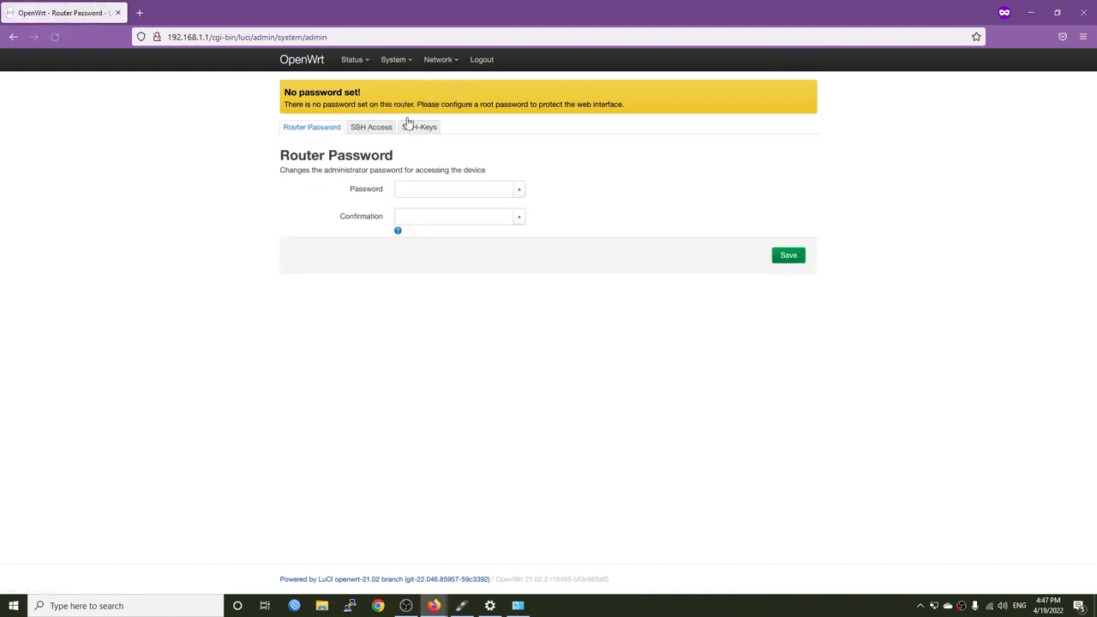
pyautogui.click(459, 188)
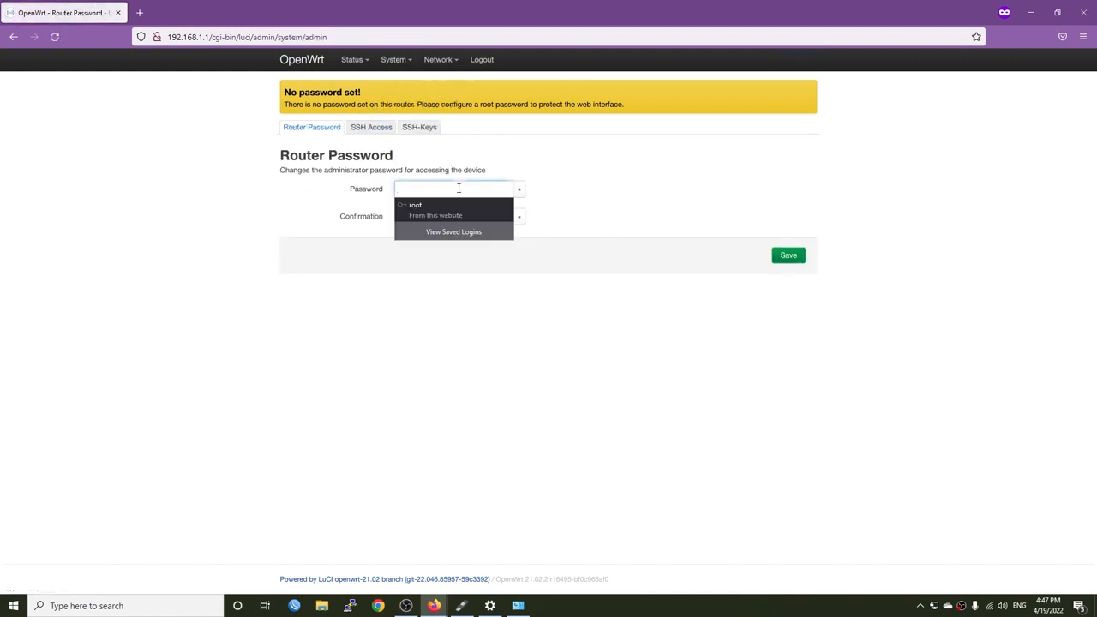
pyautogui.write('••••••••')
pyautogui.press('Tab')
pyautogui.press('Tab')
pyautogui.write('••••••••')
pyautogui.click(787, 264)
# Open the router's network interfaces and check the IPv4 address of the WAN interface
pyautogui.moveTo(442, 60)
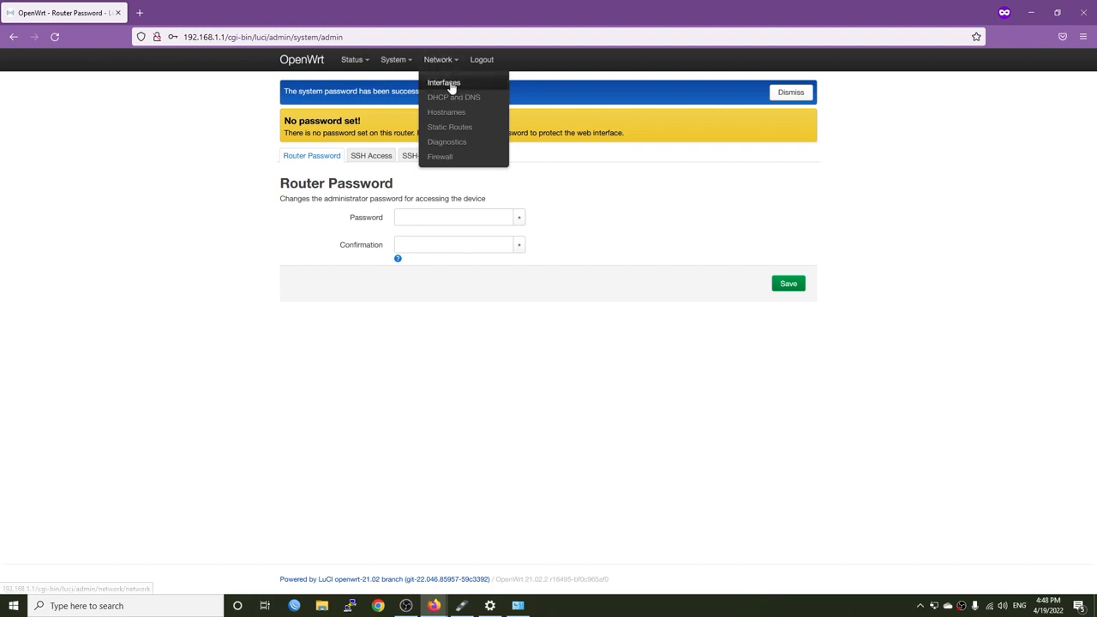
pyautogui.click(452, 86)
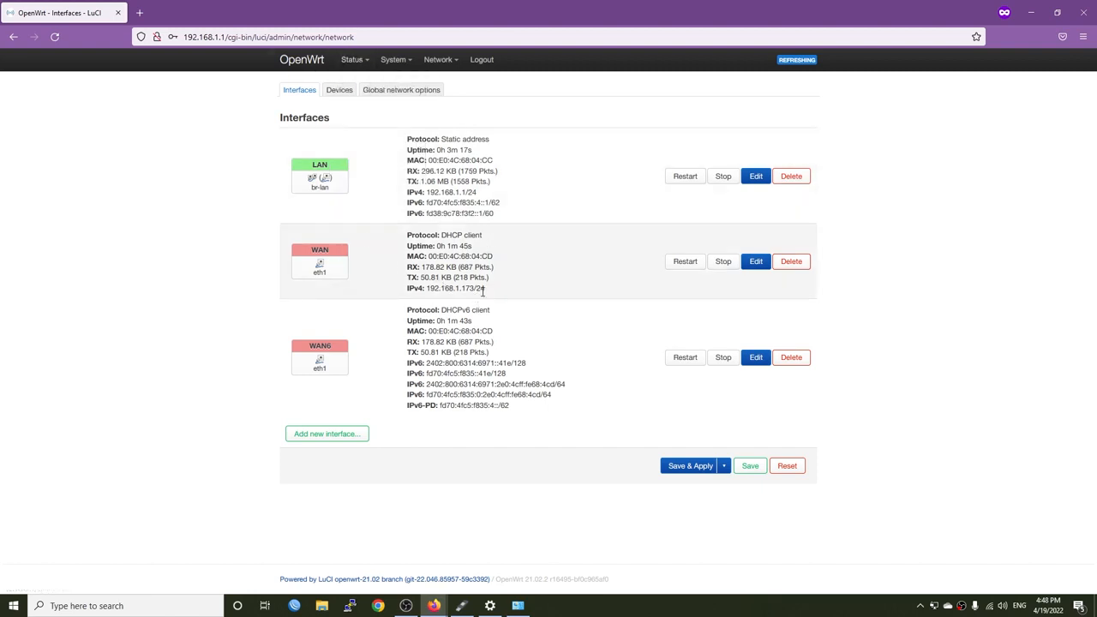
pyautogui.moveTo(487, 290); pyautogui.dragTo(429, 289)
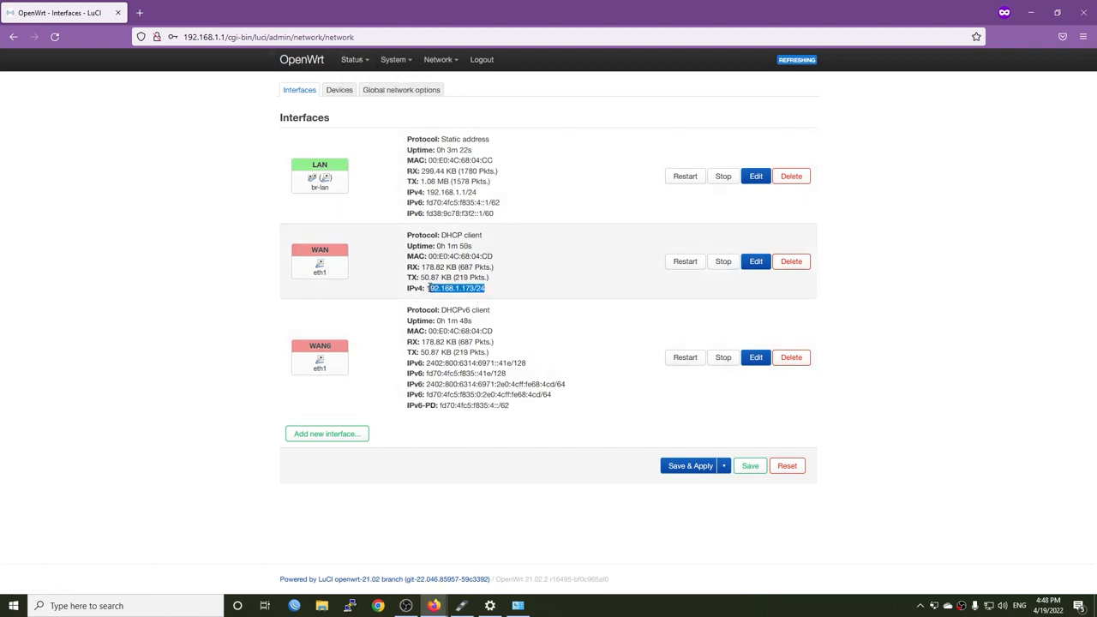
pyautogui.click(522, 294)
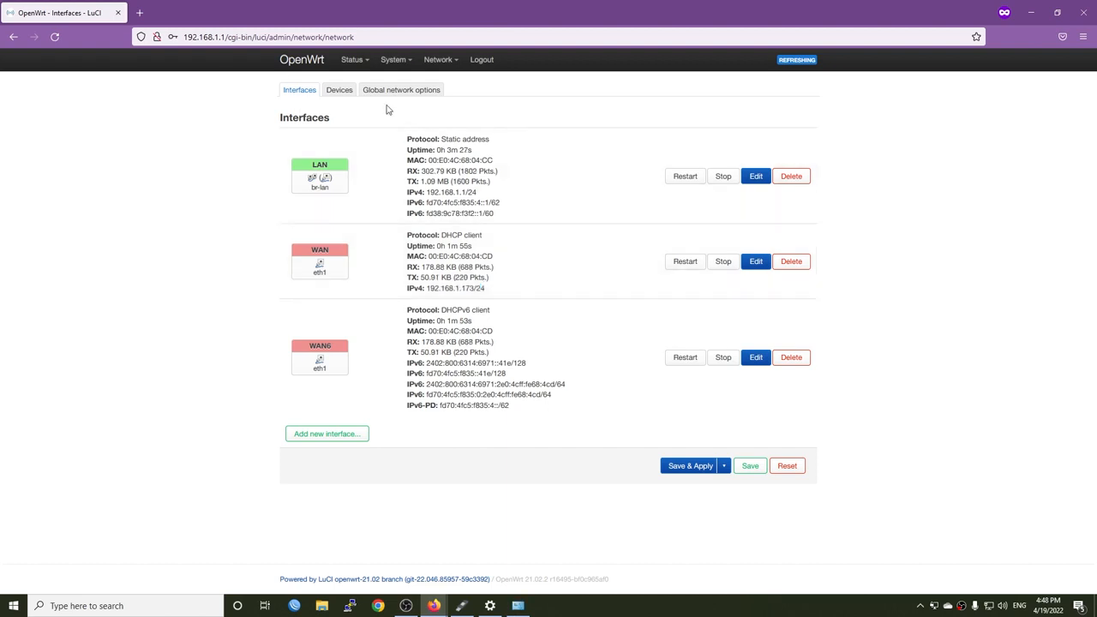
# Set the LAN interface's IPv4 address to 192.168.3.1, then save and apply the change
pyautogui.moveTo(393, 66)
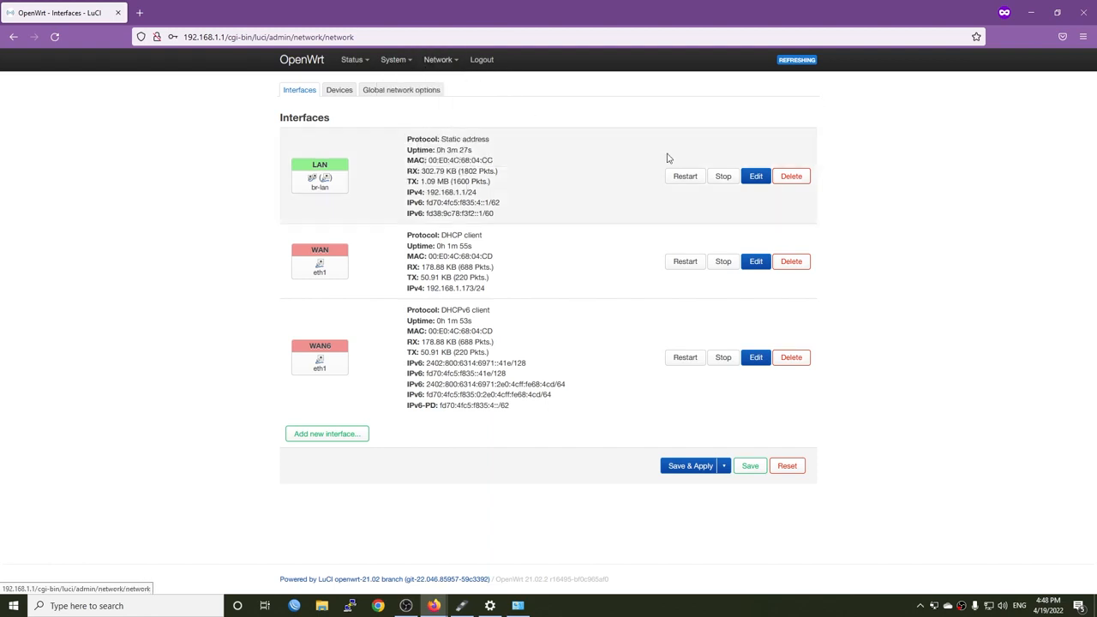
pyautogui.click(756, 176)
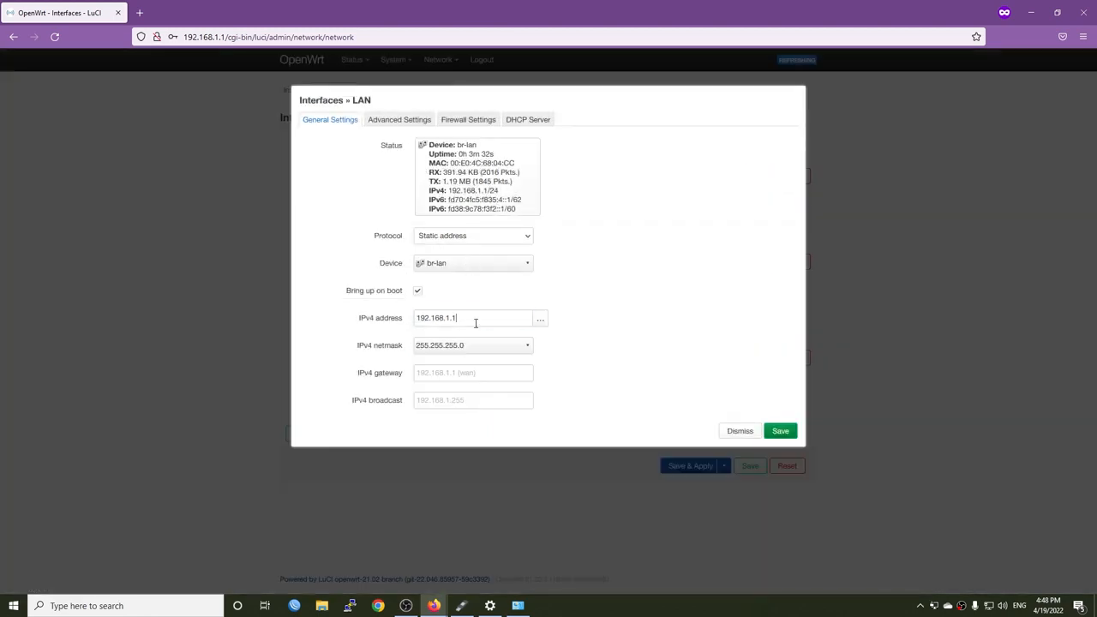
pyautogui.press('BackSpace')
pyautogui.press('BackSpace')
pyautogui.press('BackSpace')
pyautogui.write('3')
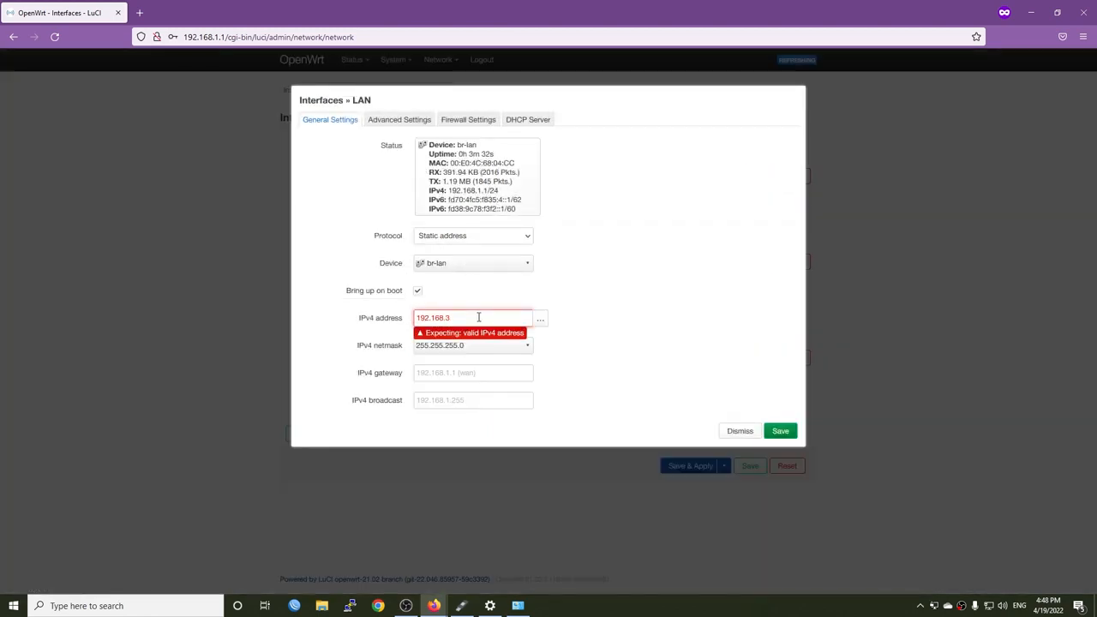
pyautogui.write('.1')
pyautogui.click(782, 431)
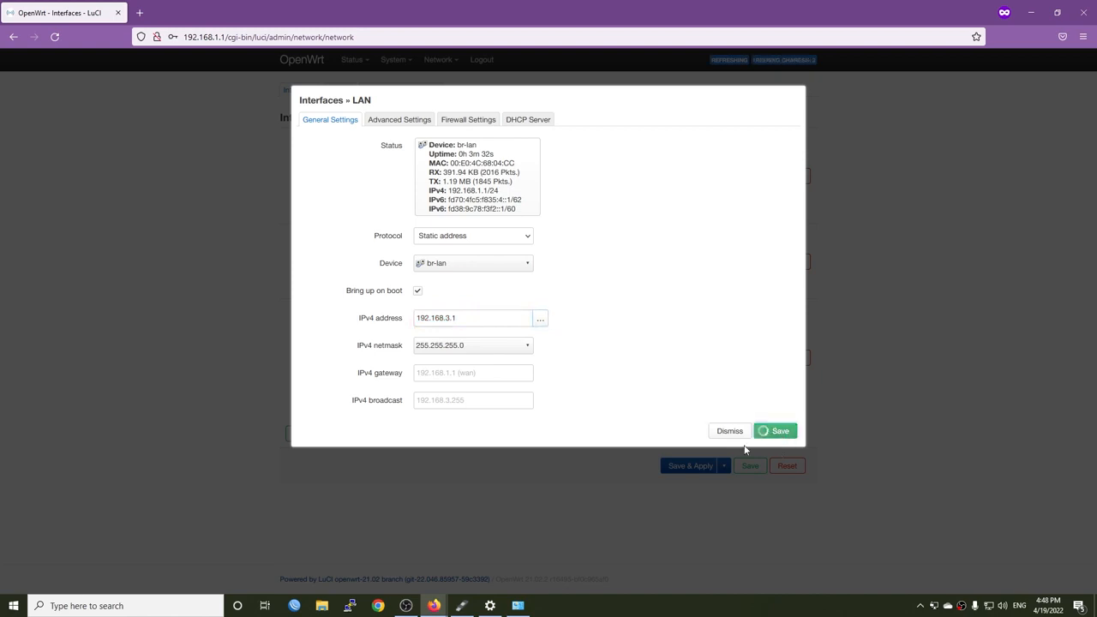
pyautogui.click(691, 417)
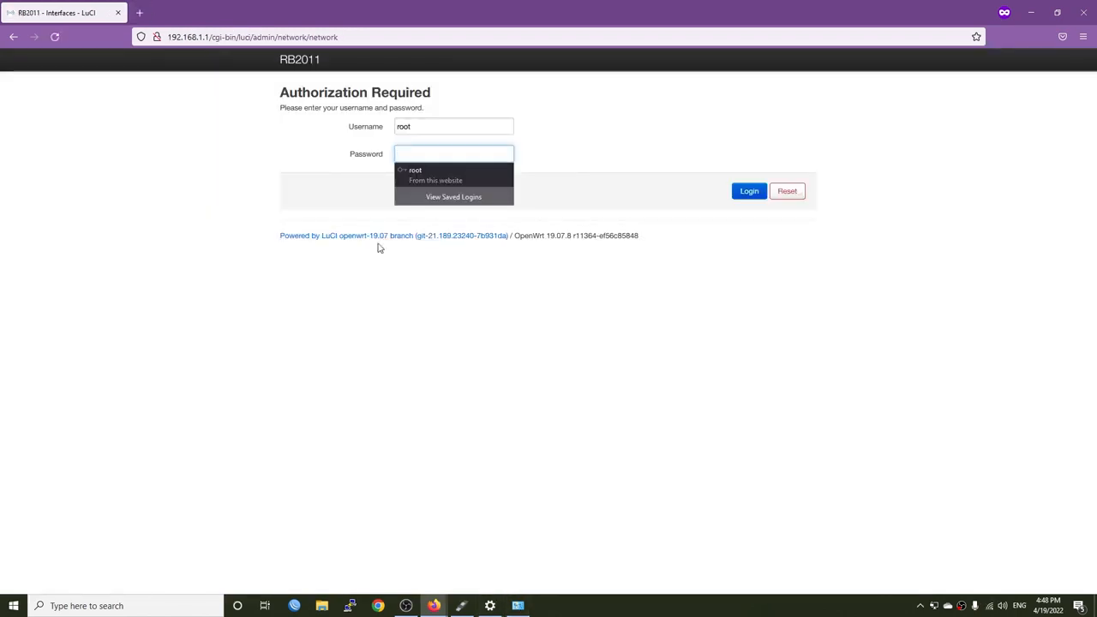
# Load 192.168.3.1 in a new tab and log in to the router as root with the account password
pyautogui.click(139, 13)
pyautogui.write('192')
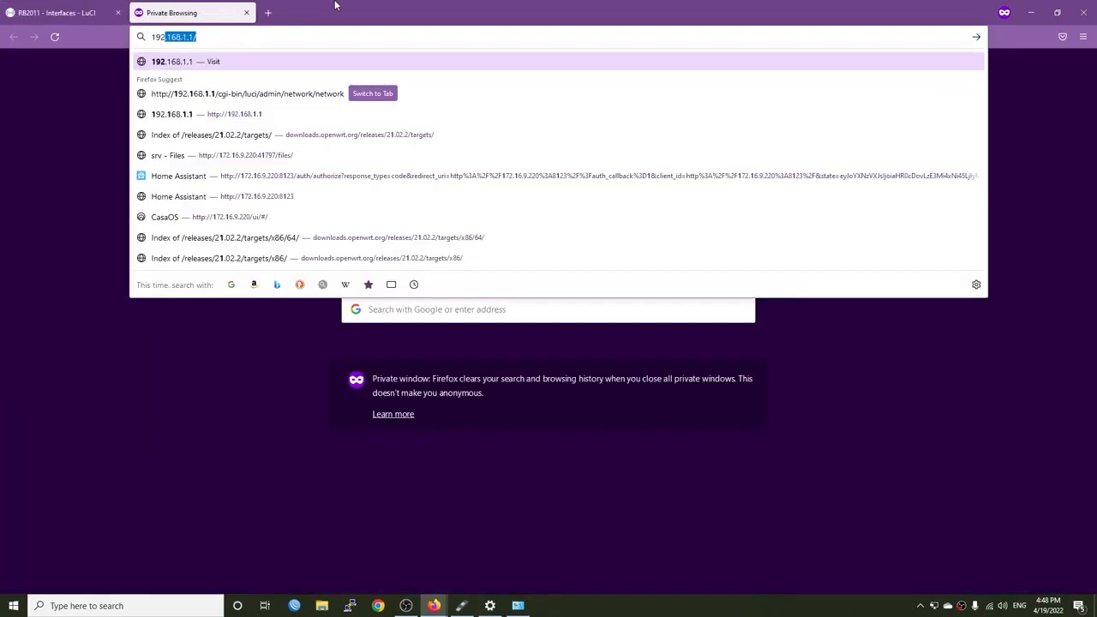
pyautogui.write('.168.3.1')
pyautogui.press('Return')
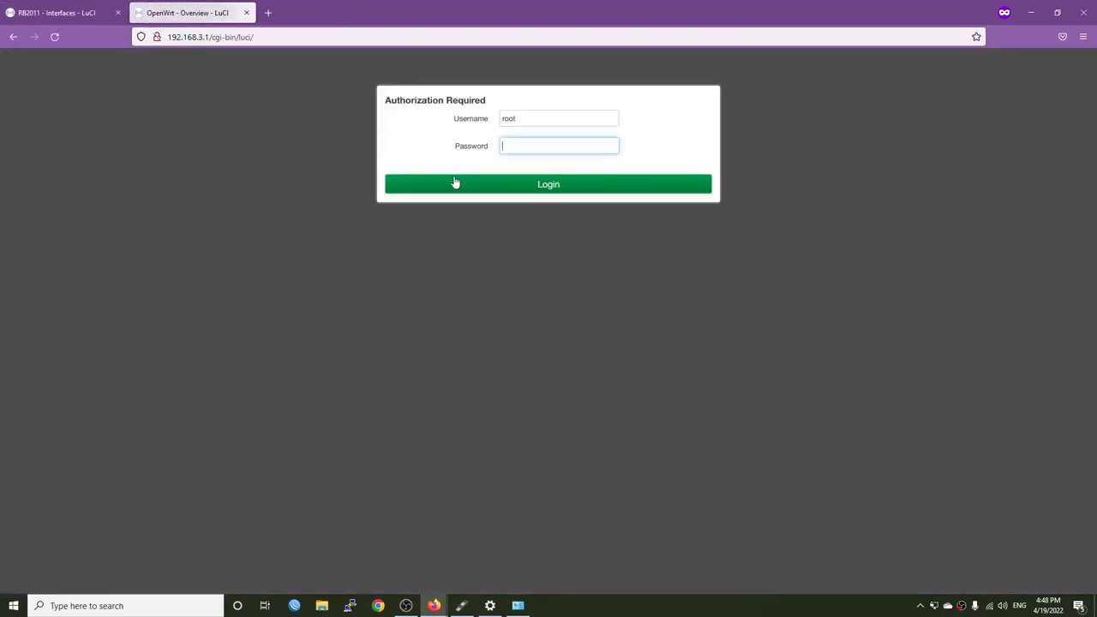
pyautogui.write('••••')
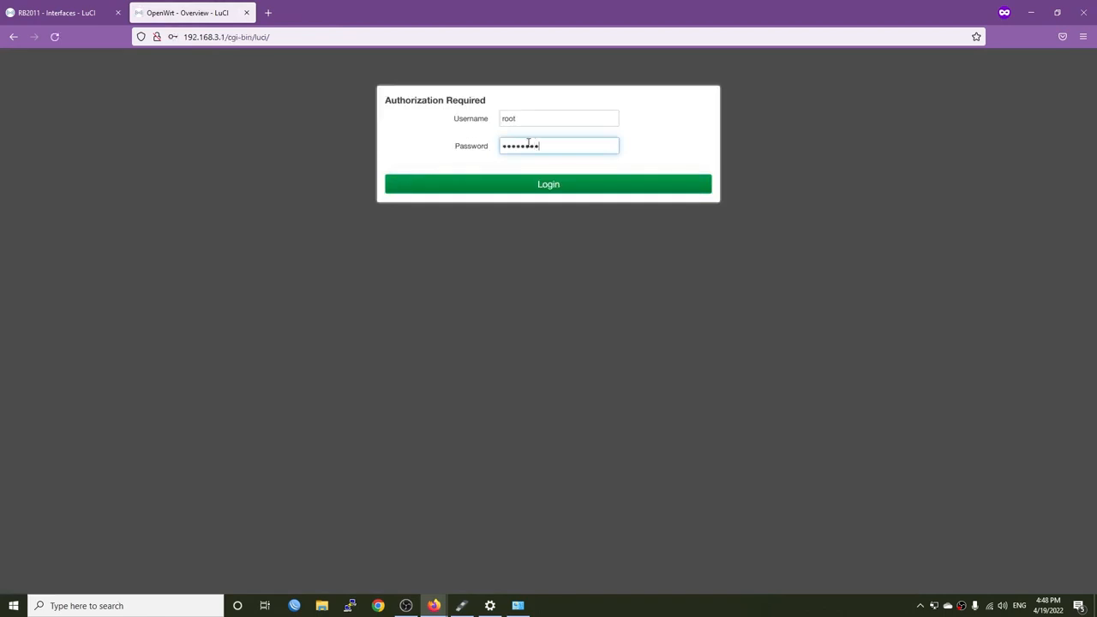
pyautogui.press('Return')
# Set the system hostname to Zimaboard and the timezone to Asia/Ho Chi Minh, then save and apply
pyautogui.moveTo(349, 62)
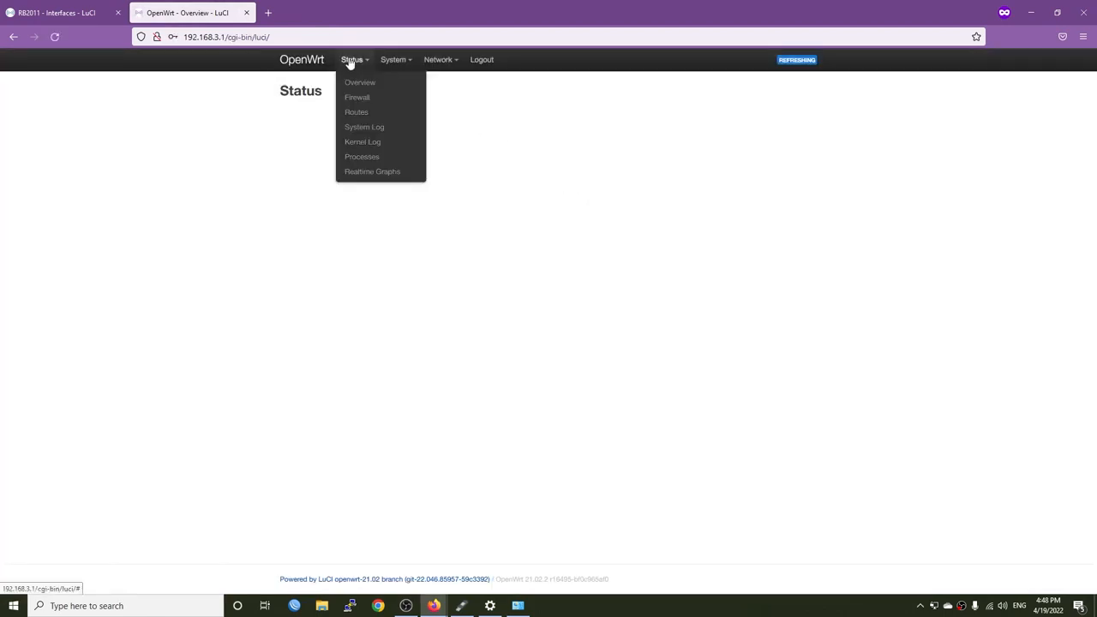
pyautogui.moveTo(399, 67)
pyautogui.click(406, 86)
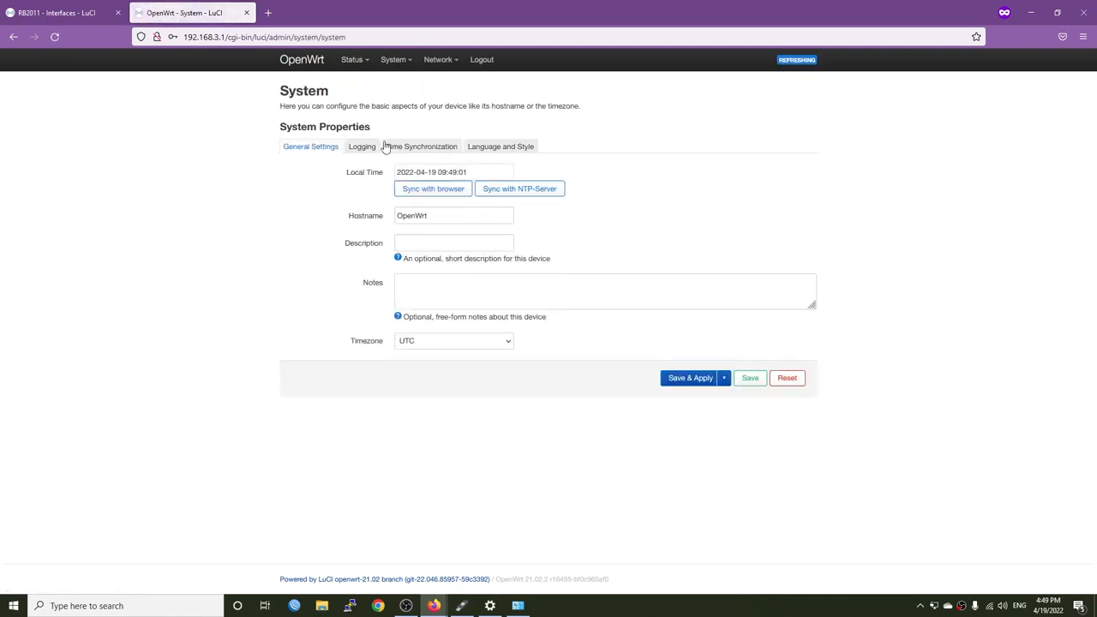
pyautogui.moveTo(452, 216); pyautogui.dragTo(190, 203)
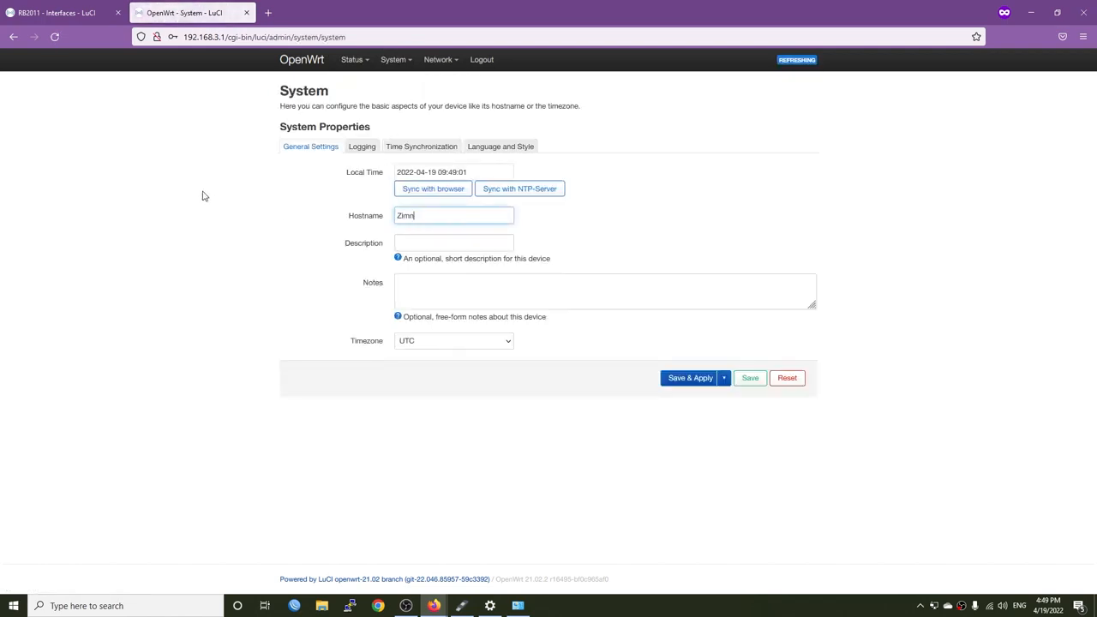
pyautogui.write('Zimaboard')
pyautogui.press('Tab')
pyautogui.click(454, 341)
pyautogui.scroll(-20, 454, 272)
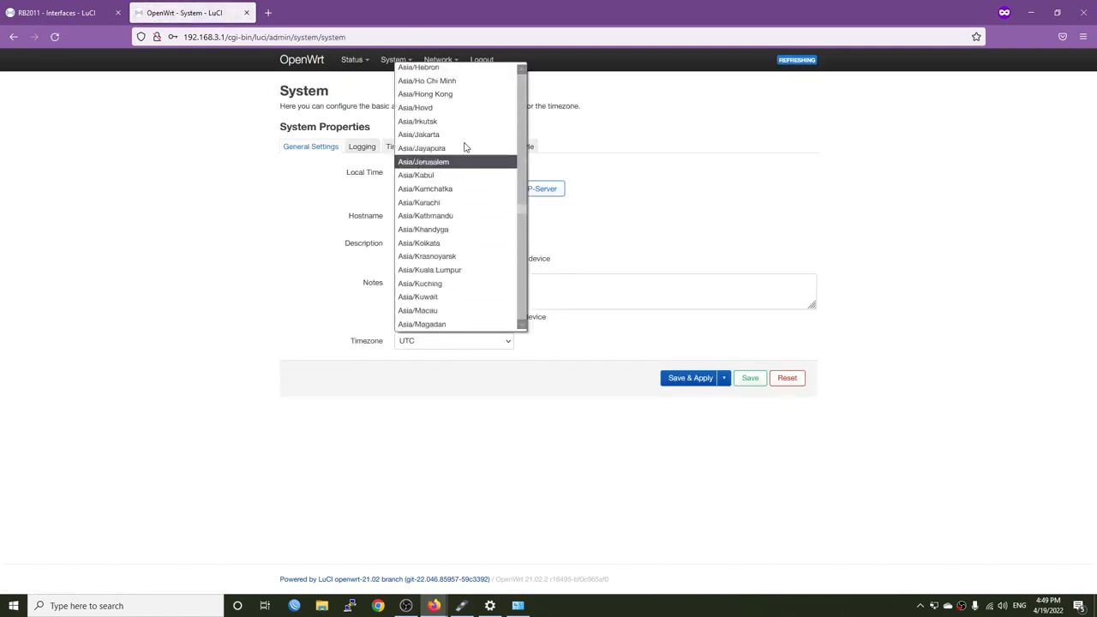
pyautogui.click(446, 82)
pyautogui.click(691, 378)
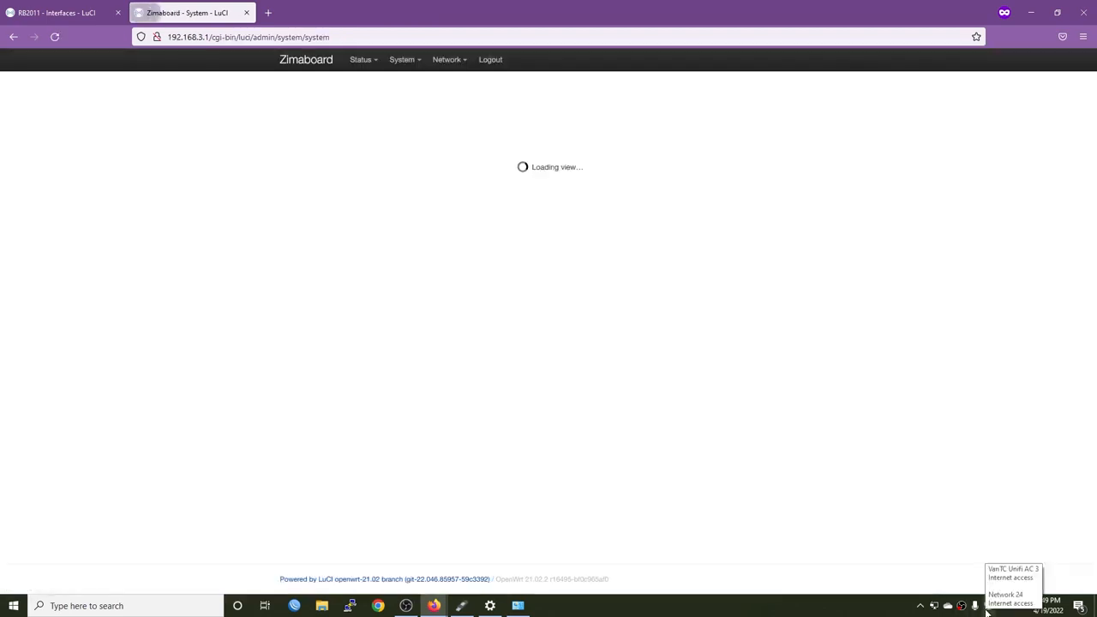
# Open the router's status overview and minimize both Firefox windows
pyautogui.moveTo(361, 59)
pyautogui.click(360, 90)
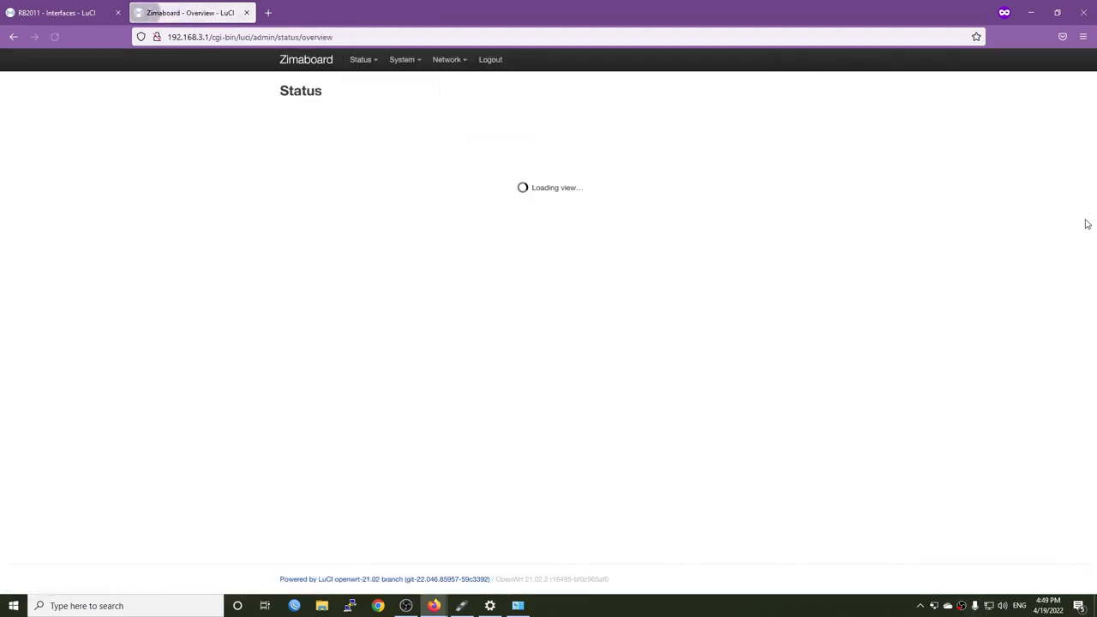
pyautogui.click(1031, 12)
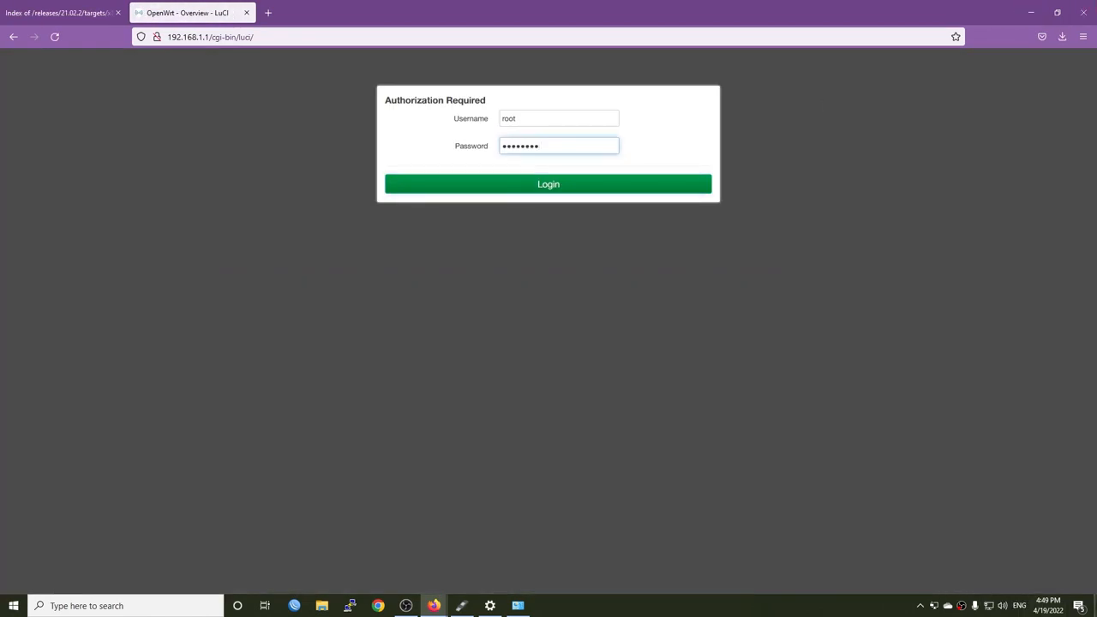
pyautogui.click(1031, 12)
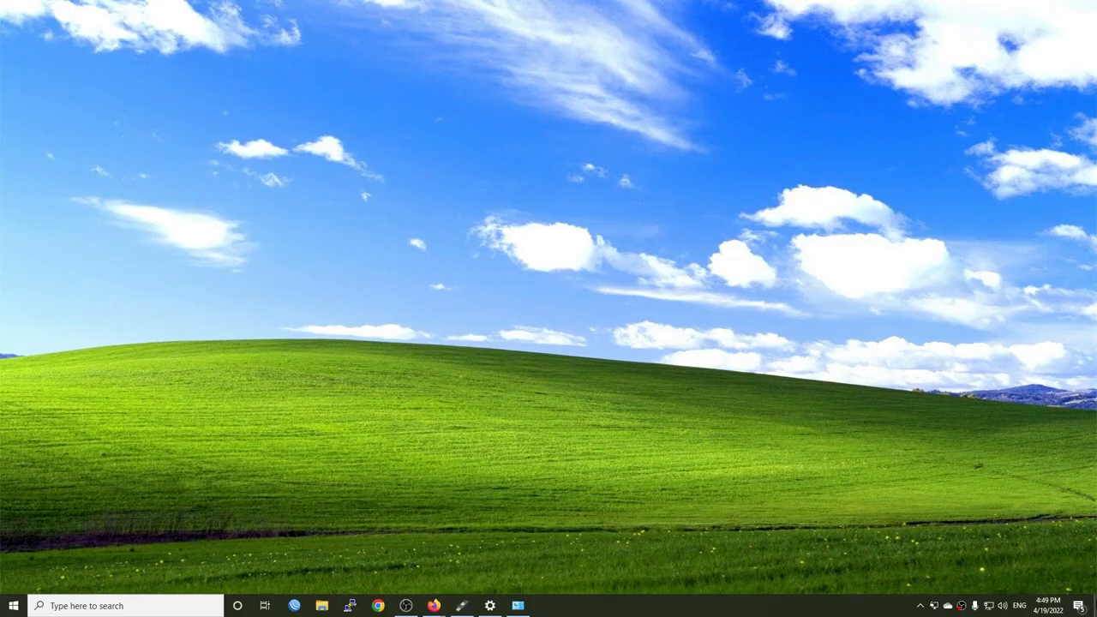
# Launch PuTTY, connect to 192.168.3.1 over SSH and log in as root with the account password
pyautogui.click(350, 606)
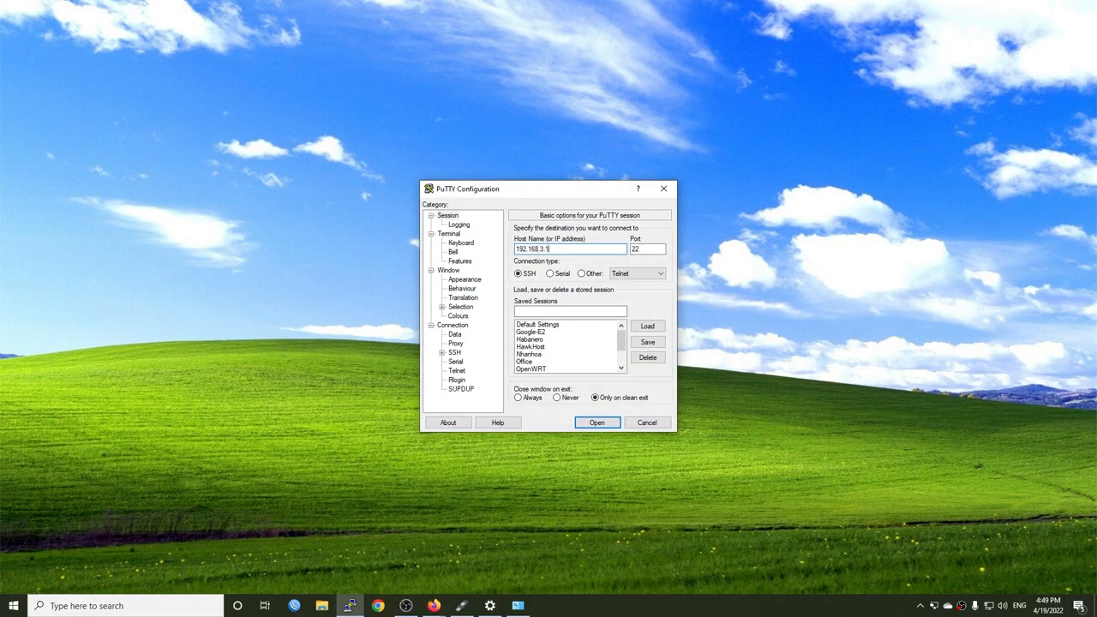
pyautogui.press('Return')
pyautogui.write('as: ')
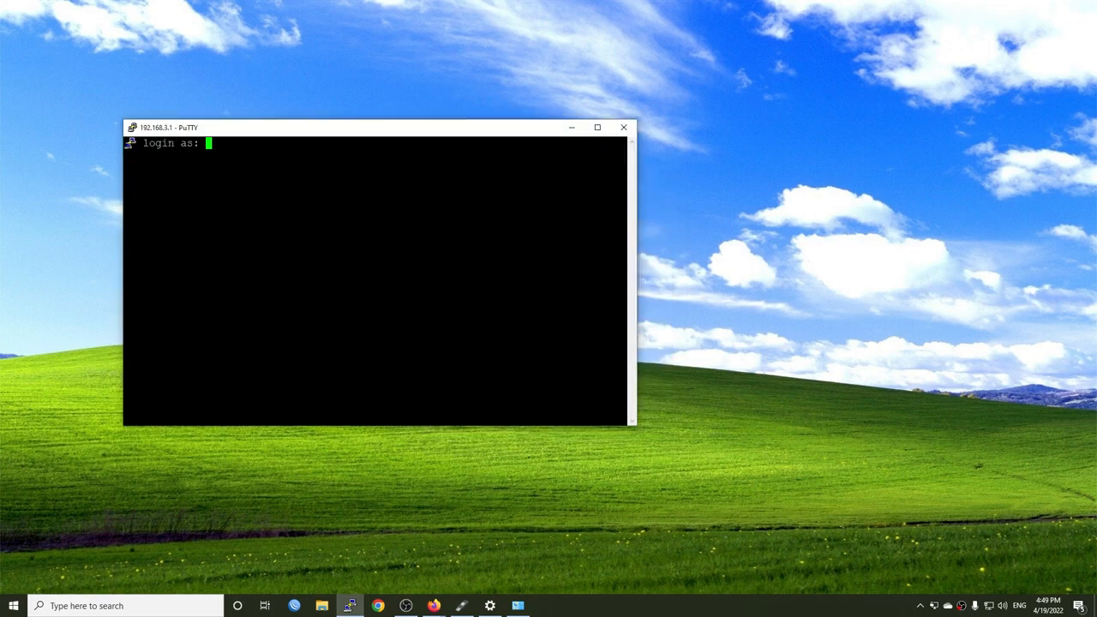
pyautogui.write('root')
pyautogui.press('Return')
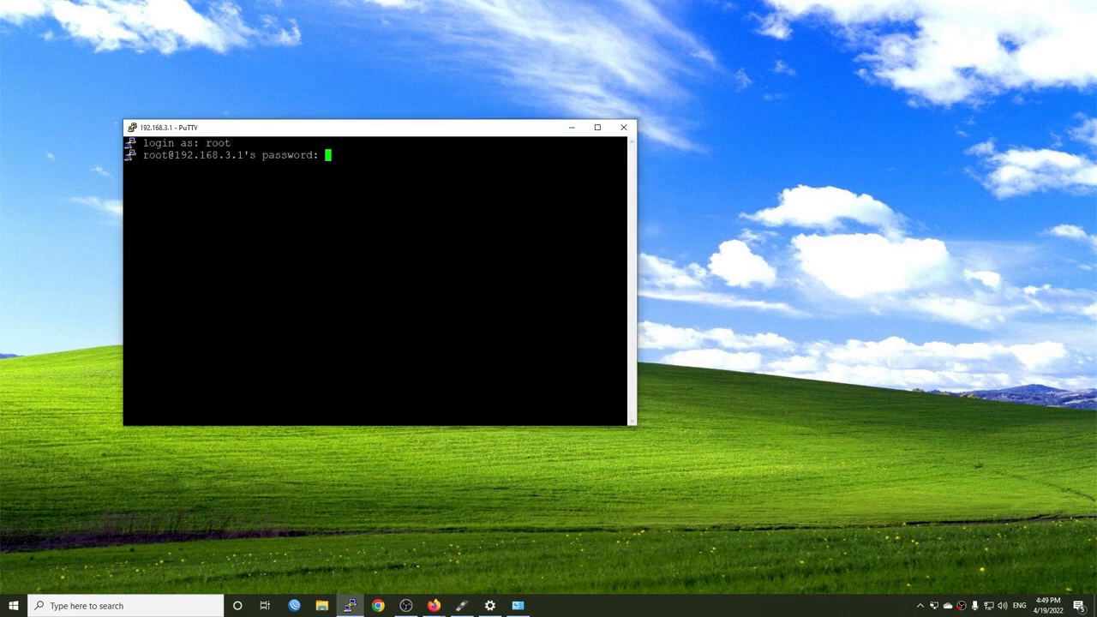
pyautogui.press('Return')
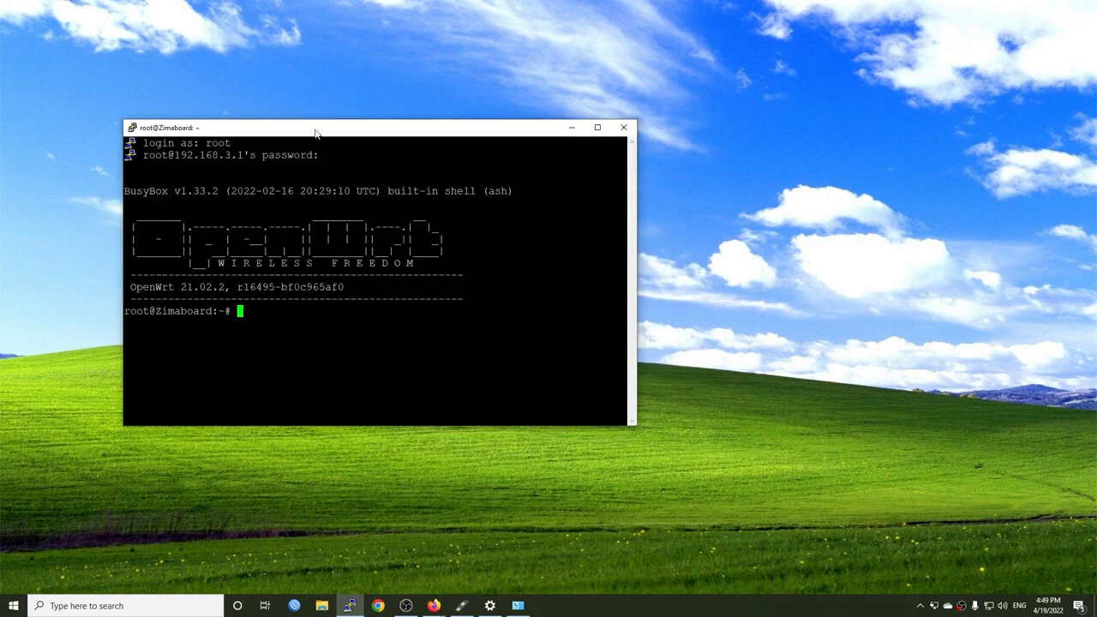
# Refresh the router's package lists with opkg update and reposition the terminal window on the desktop
pyautogui.moveTo(315, 134); pyautogui.dragTo(369, 148)
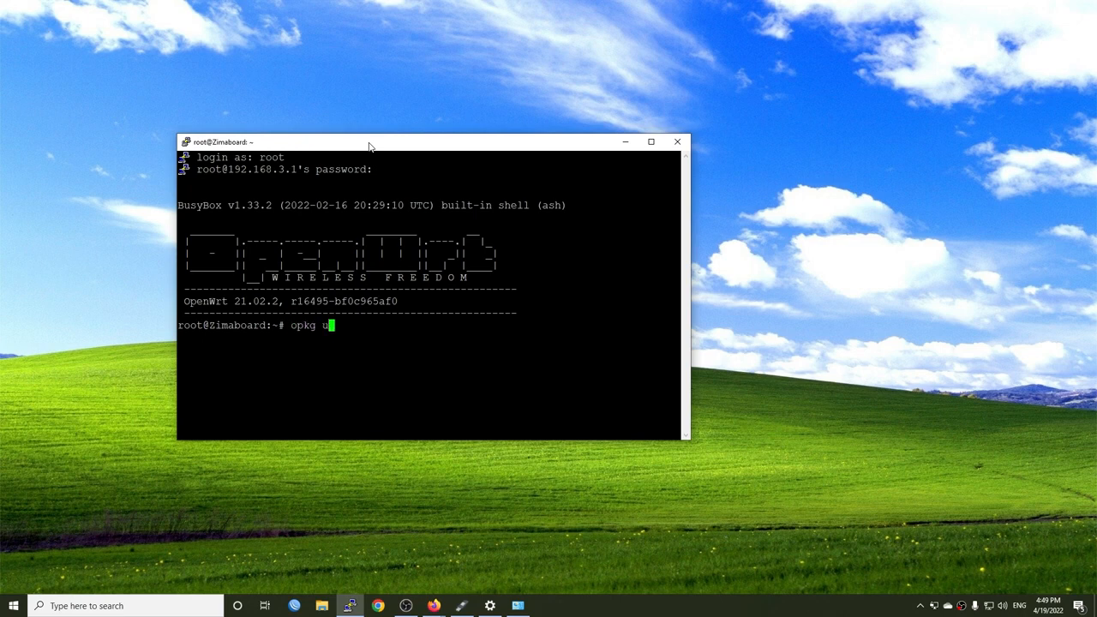
pyautogui.write('e')
pyautogui.press('Return')
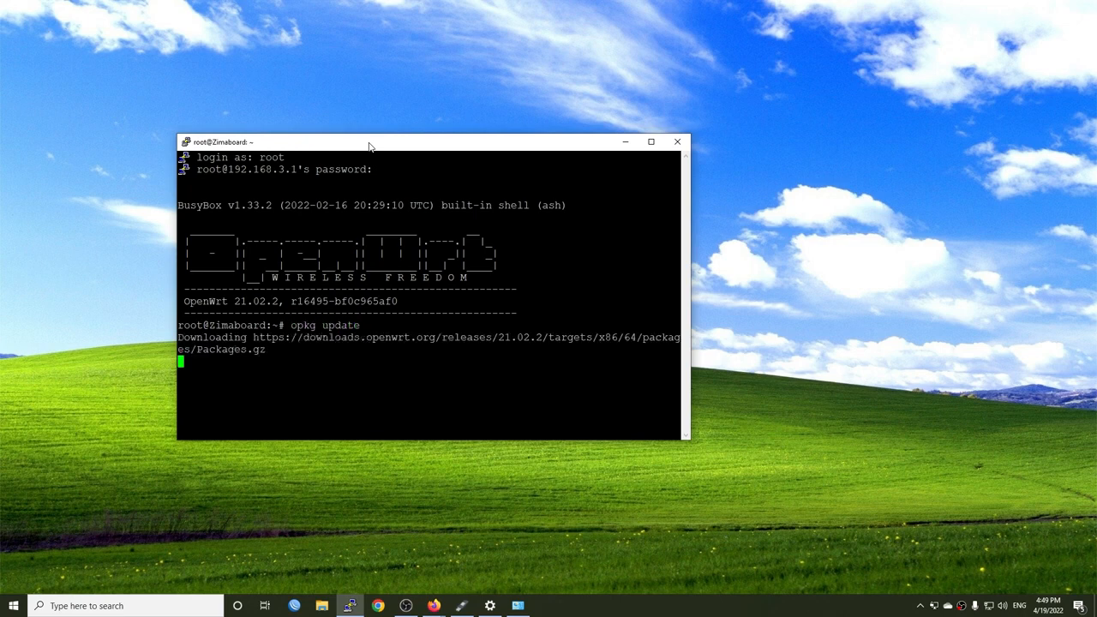
pyautogui.moveTo(369, 146); pyautogui.dragTo(357, 117)
# Launch the Speedtest desktop app
pyautogui.press('super')
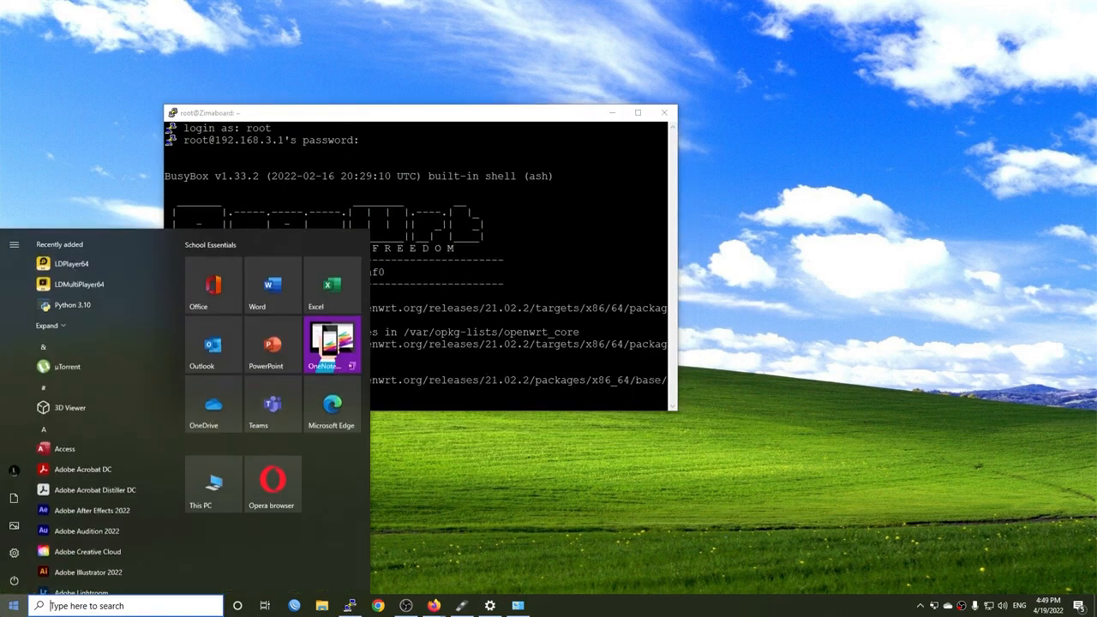
pyautogui.write('speed')
pyautogui.press('Return')
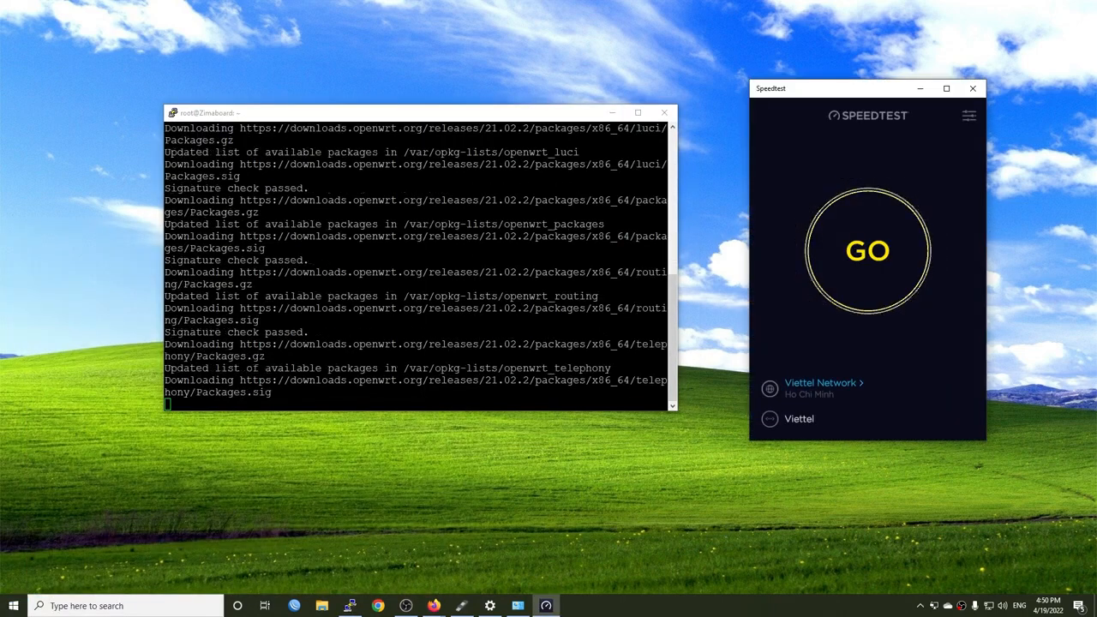
# Switch back to the PuTTY terminal and install the htop package with opkg
pyautogui.hotkey('alt', 'Tab')
pyautogui.write('o')
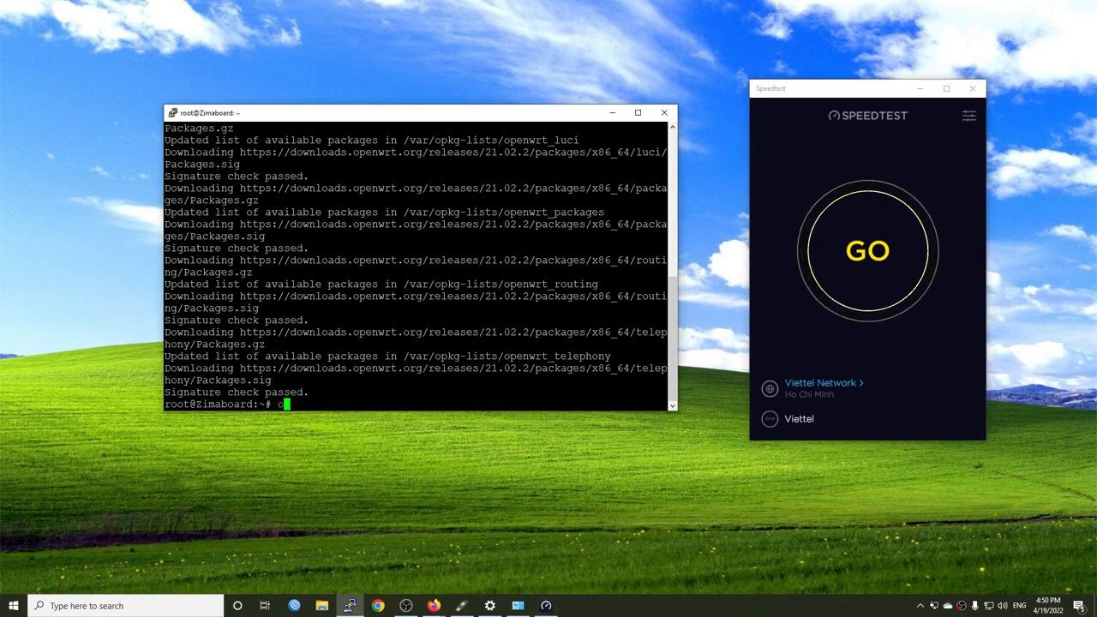
pyautogui.write('pkg install htop')
pyautogui.press('Return')
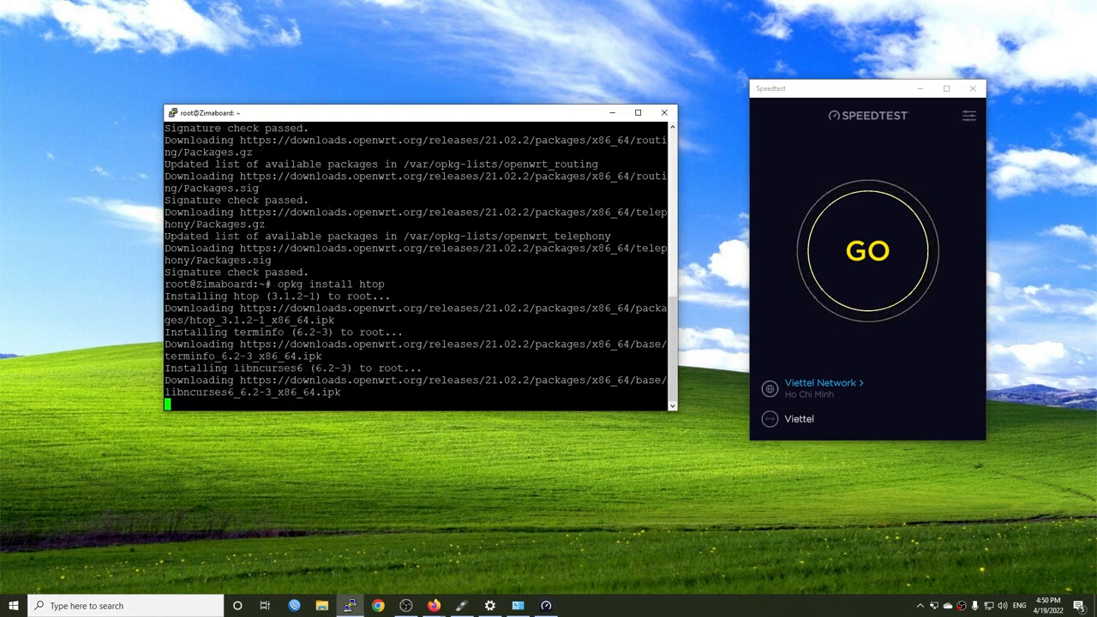
pyautogui.write('htop')
# Run htop in the terminal and start a Speedtest measurement to monitor the router's load
pyautogui.press('Return')
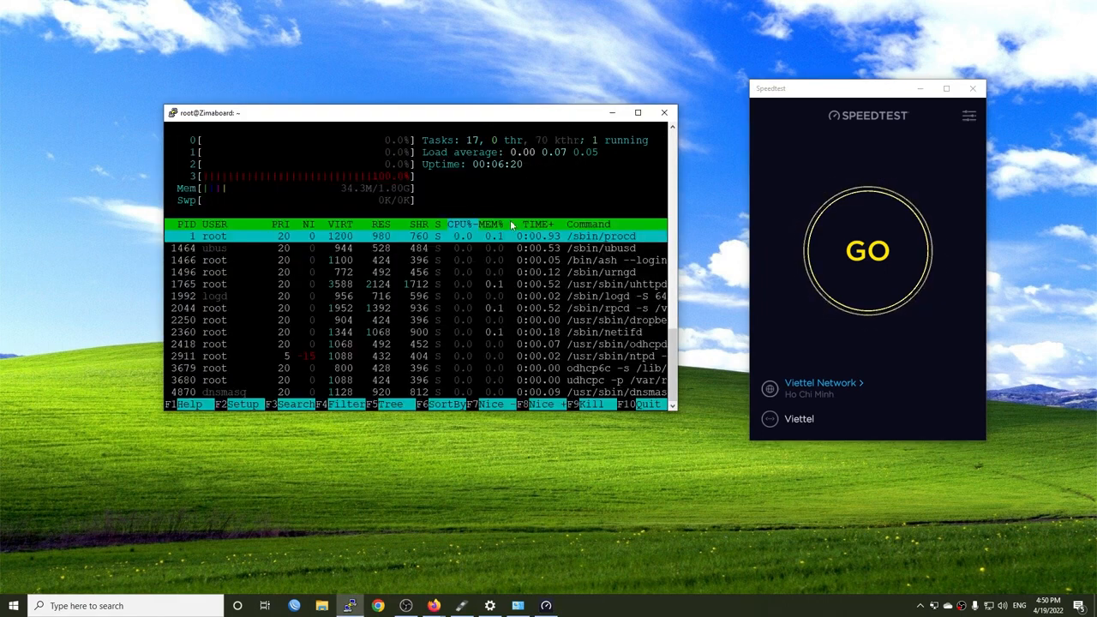
pyautogui.click(860, 261)
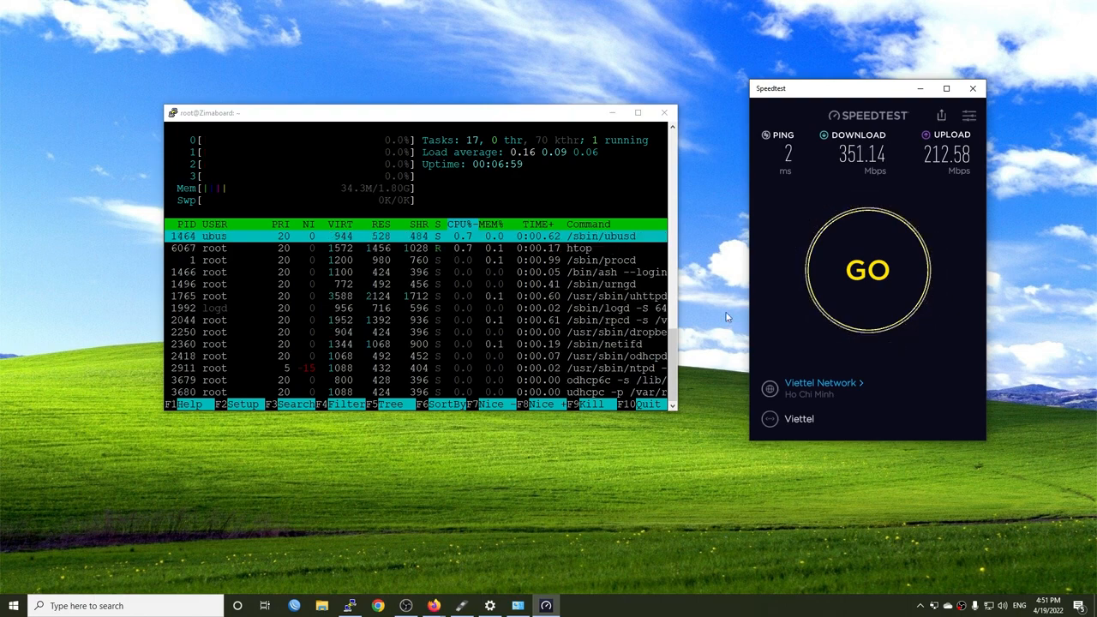
# Switch to the Firefox window with the Zimaboard overview, fit it to half the desktop and open a new tab
pyautogui.moveTo(437, 606)
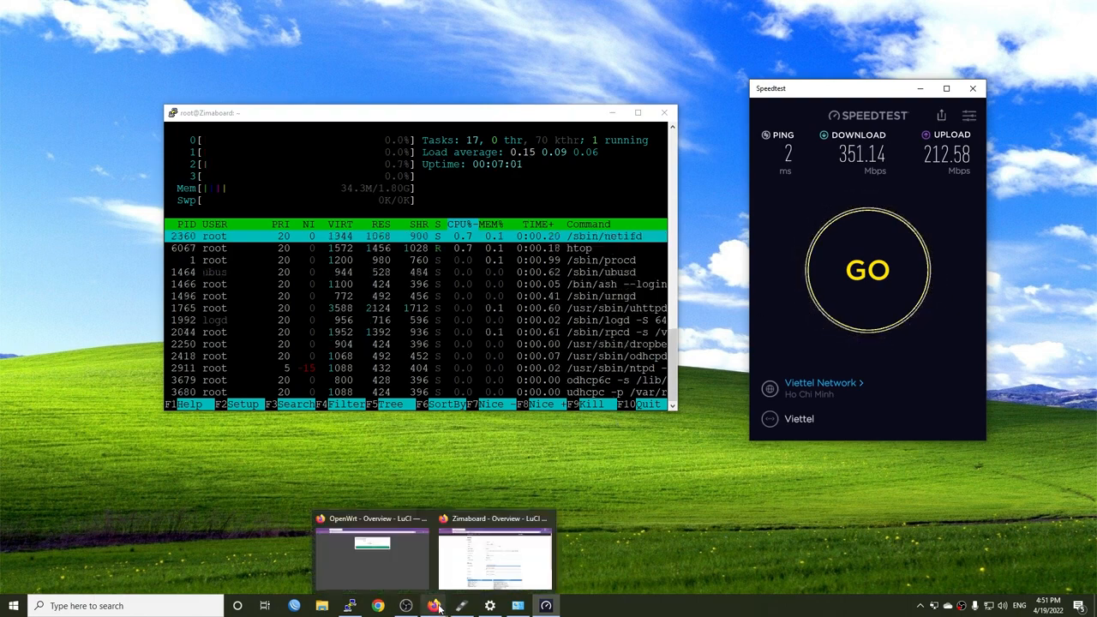
pyautogui.click(484, 562)
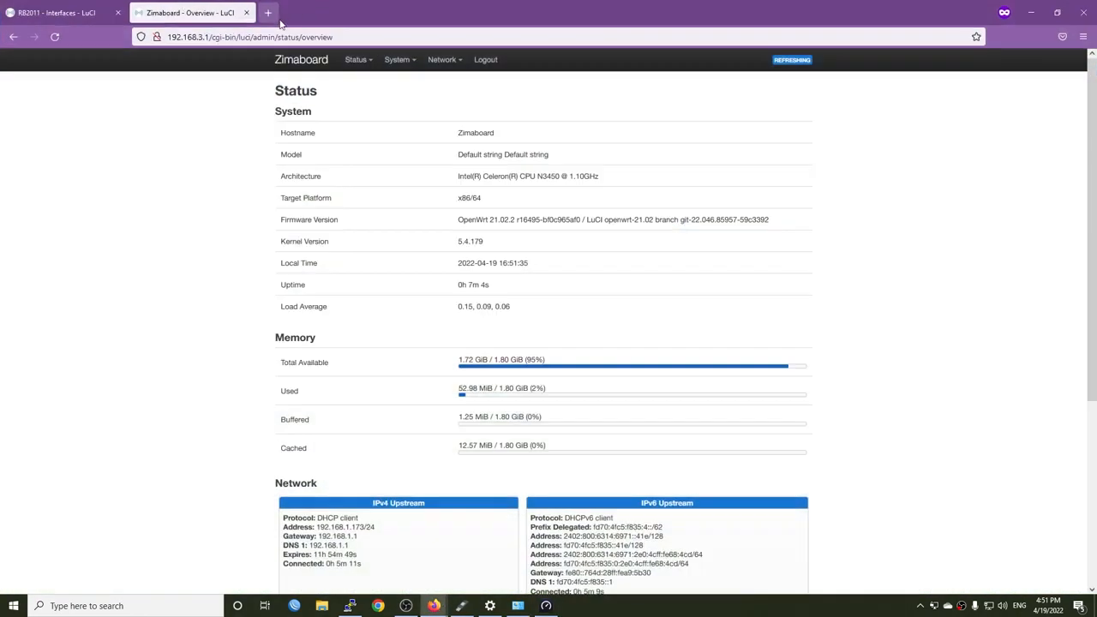
pyautogui.press('super+Right')
pyautogui.click(802, 17)
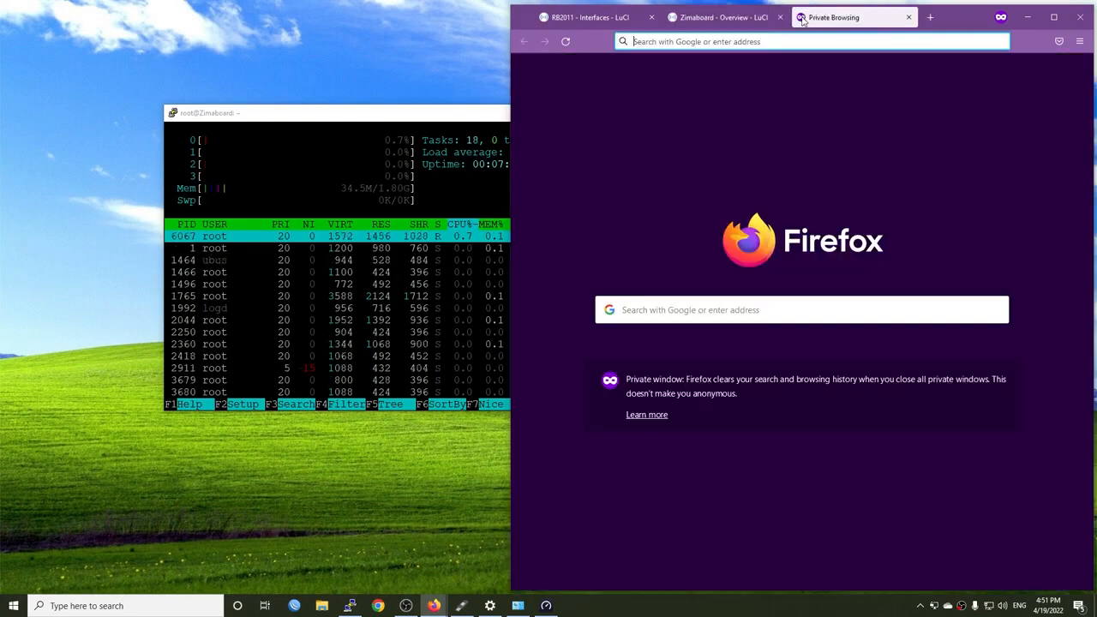
# Load the OpenSpeedTest page at 192.168.1.157:3000 in the new browser tab
pyautogui.write('192.')
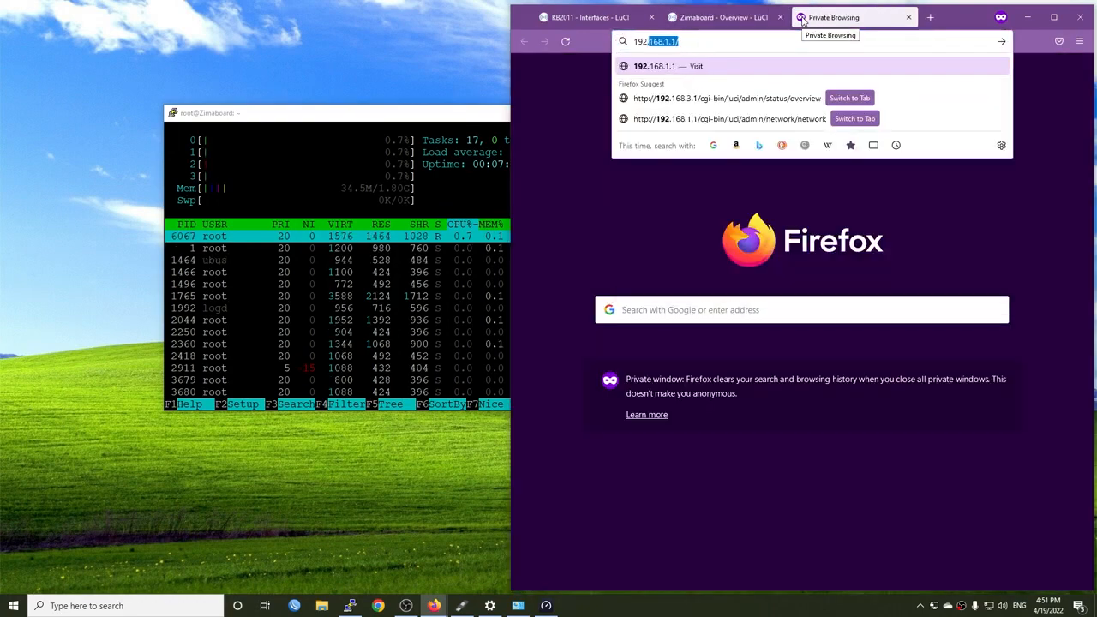
pyautogui.write('168.1.')
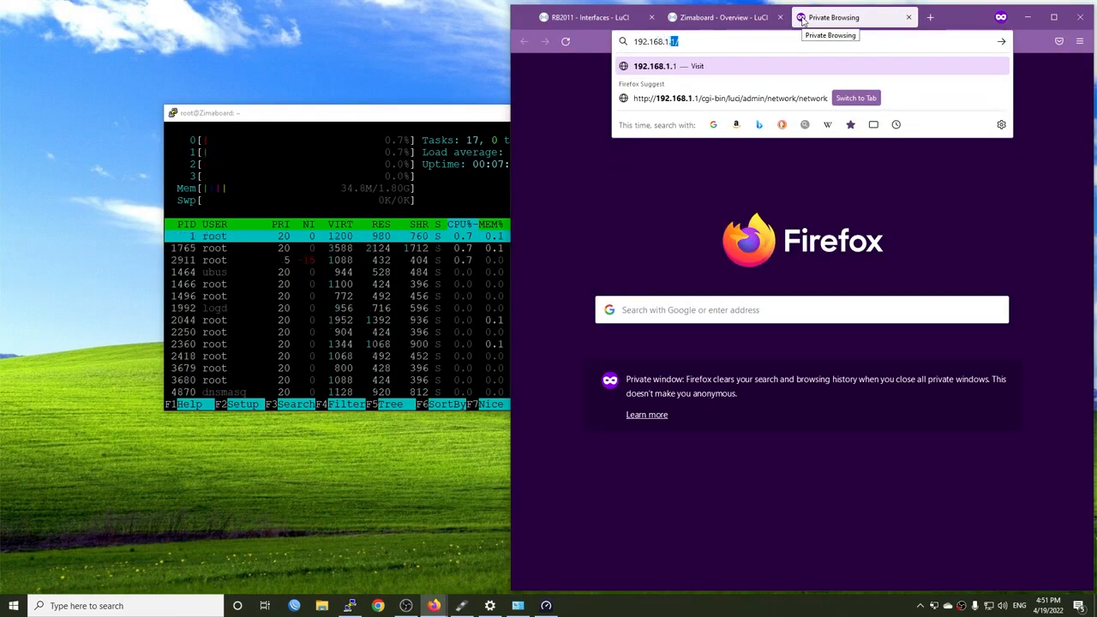
pyautogui.write('1')
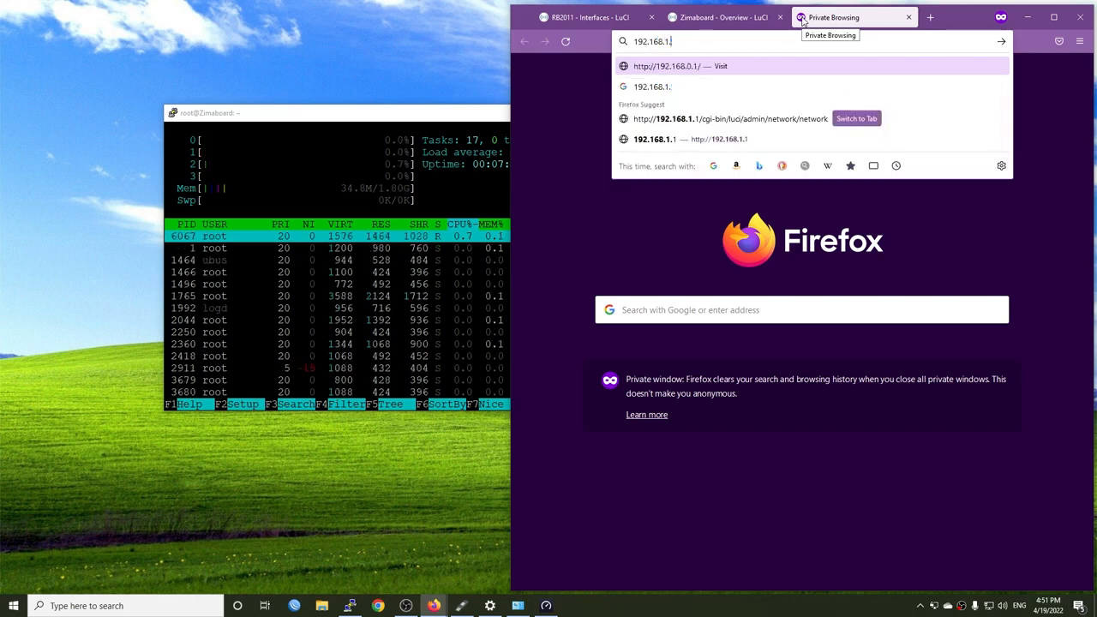
pyautogui.write('57:3000')
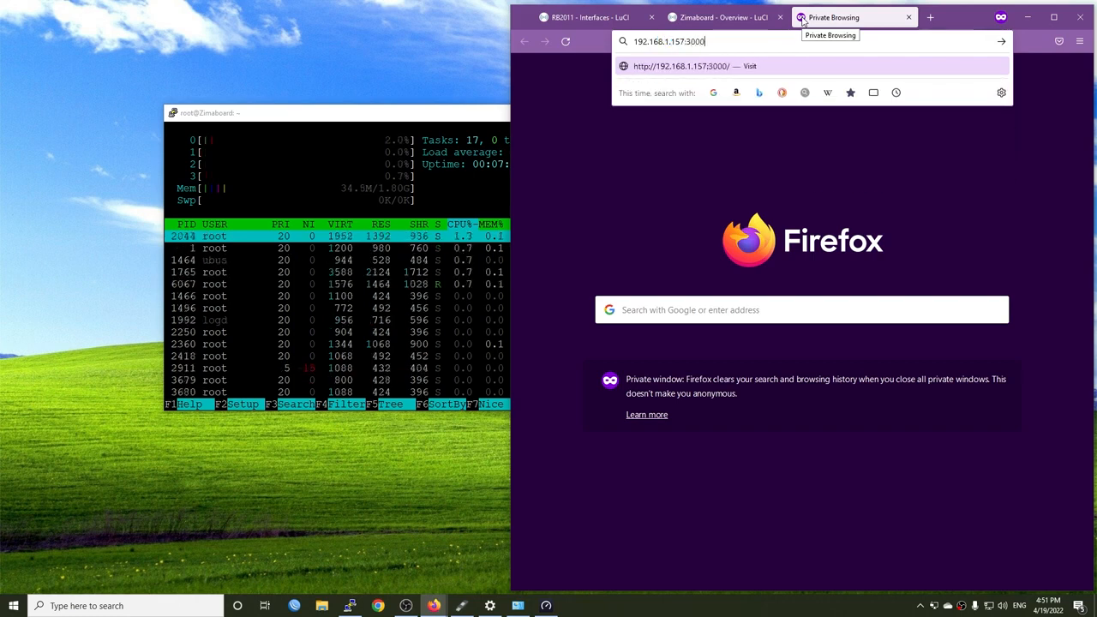
pyautogui.press('Return')
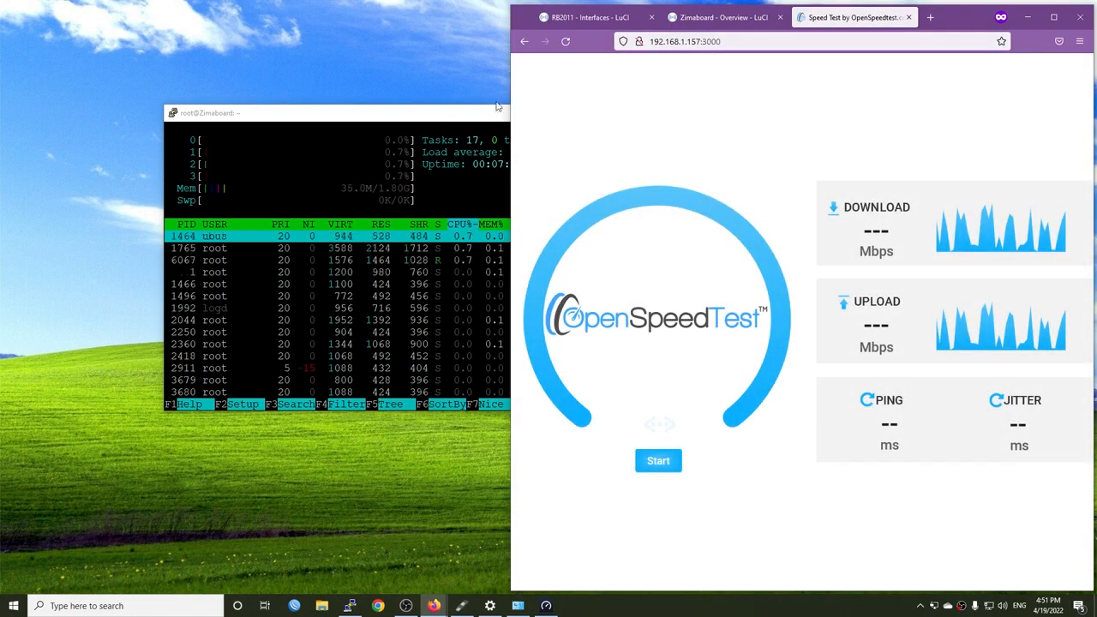
# Move and narrow the htop terminal so it fits beside the browser, and start the OpenSpeedTest measurement
pyautogui.moveTo(497, 107); pyautogui.dragTo(354, 98)
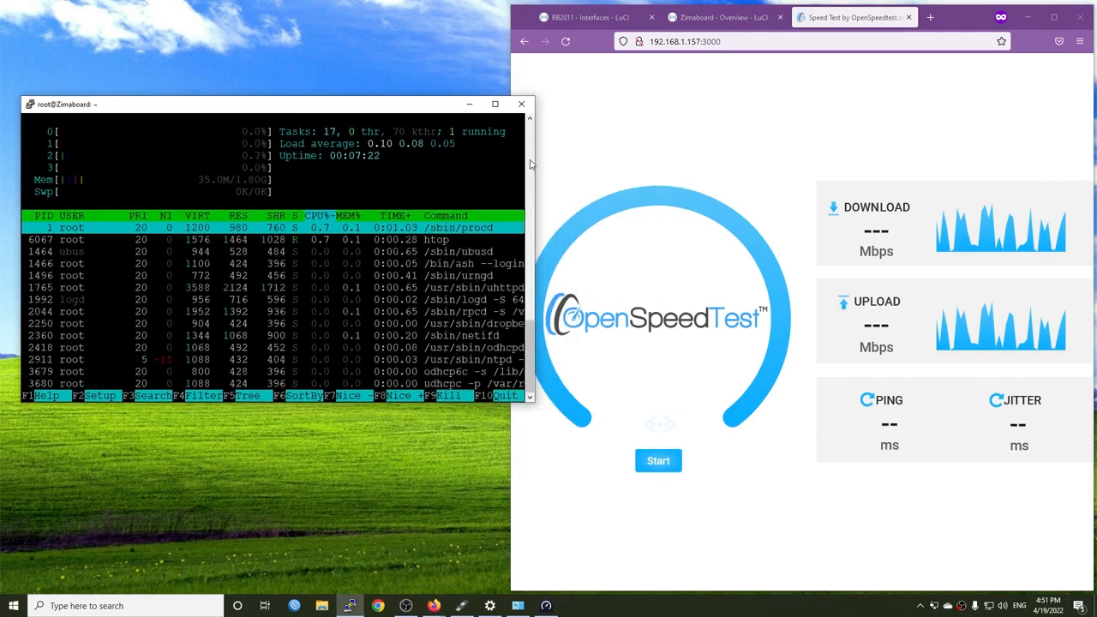
pyautogui.moveTo(534, 160); pyautogui.dragTo(496, 159)
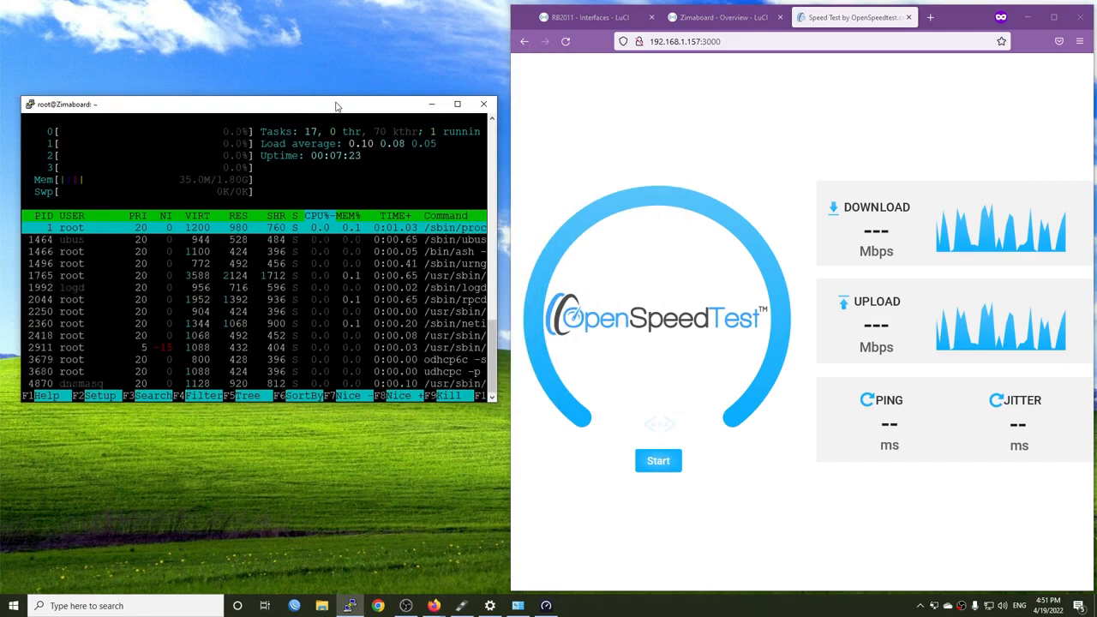
pyautogui.click(719, 17)
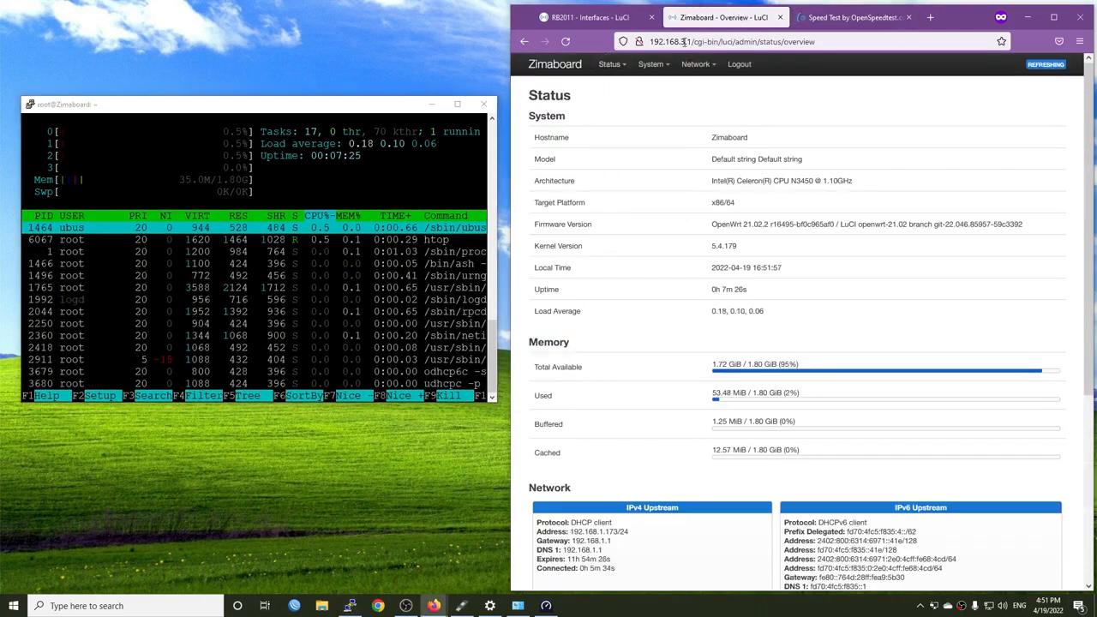
pyautogui.hotkey('ctrl', 'Tab')
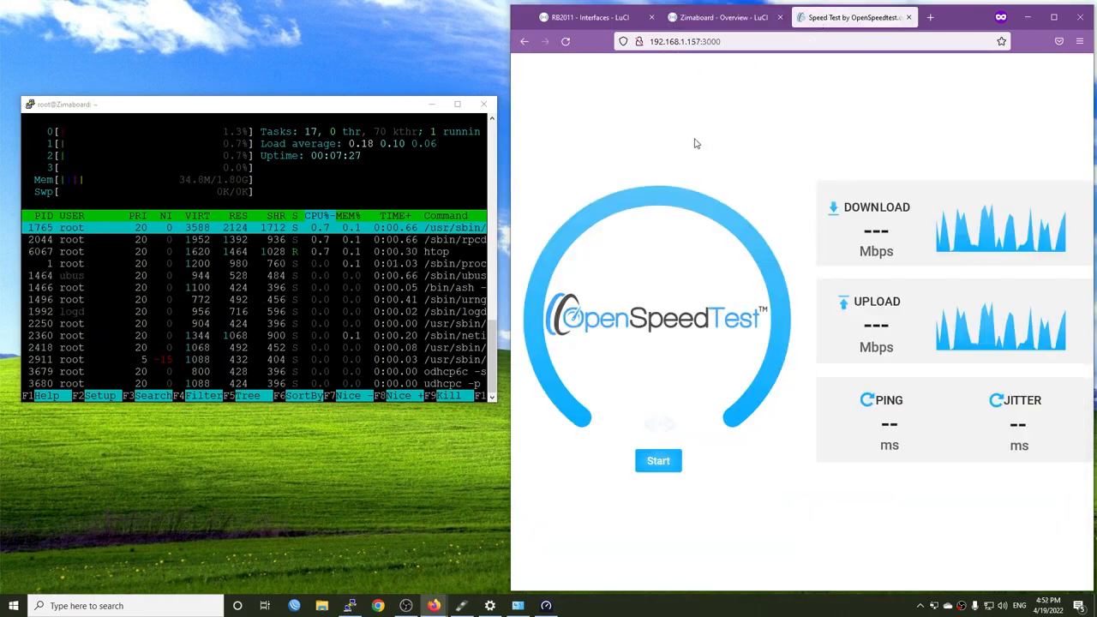
pyautogui.click(658, 468)
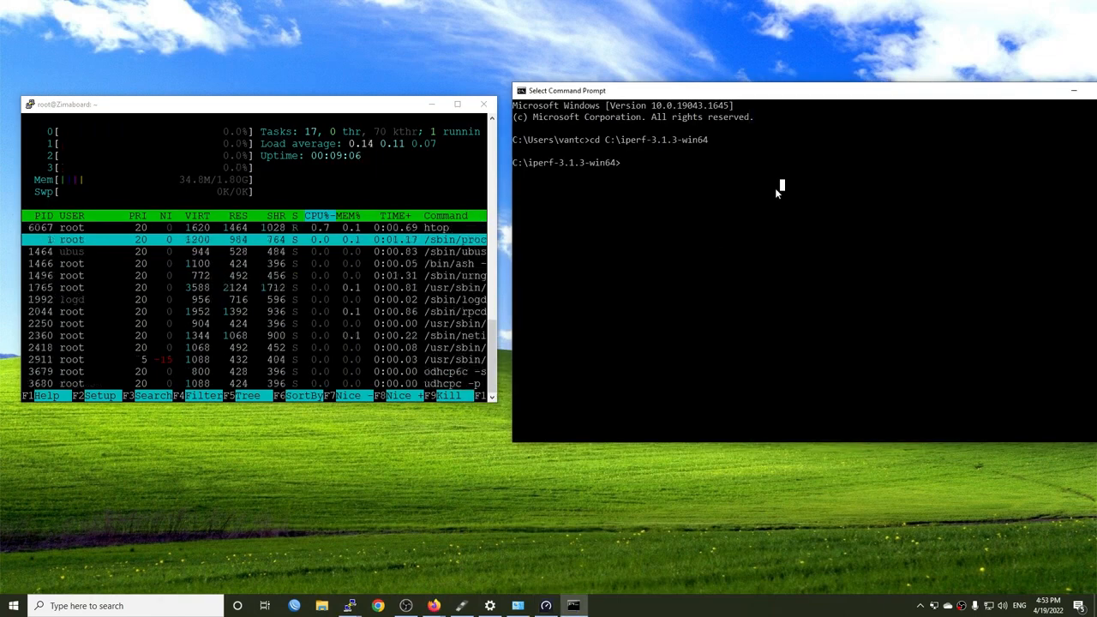
# Run iperf3 -c 192.168.1.157 -t20 in Command Prompt while monitoring htop, and repeat the same test
pyautogui.write('iperf3 -c 192.168.1.157 -t20')
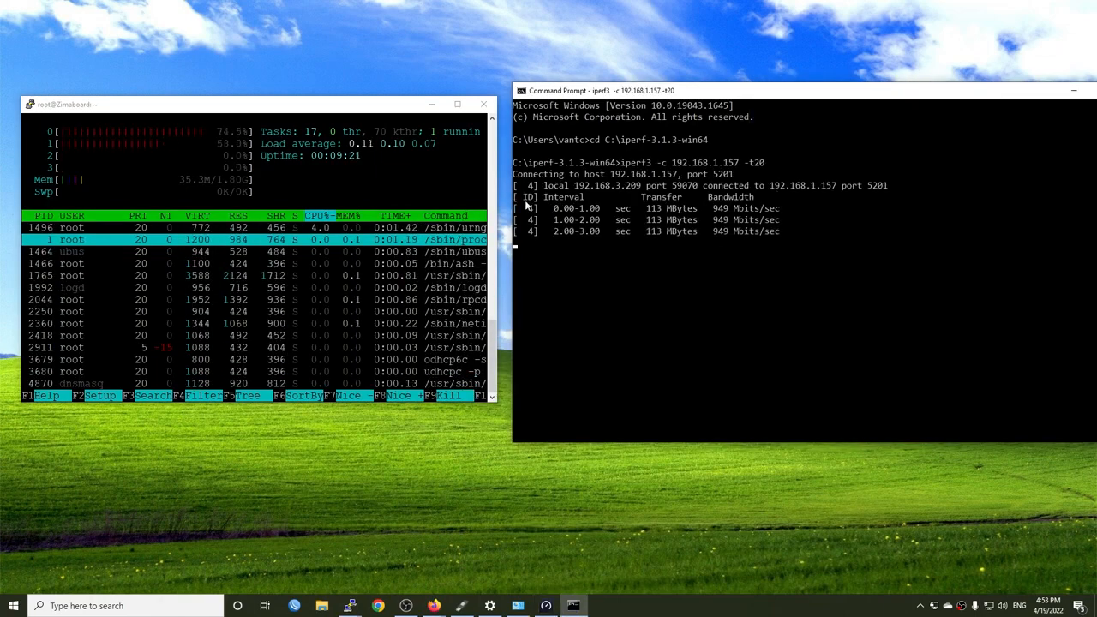
pyautogui.click(268, 113)
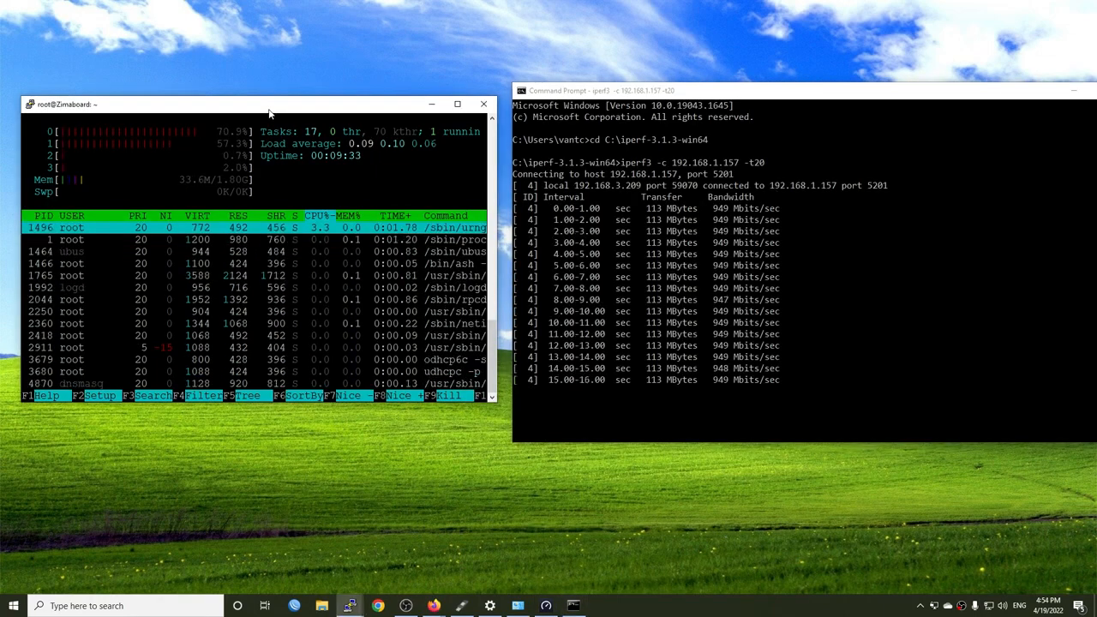
pyautogui.click(863, 339)
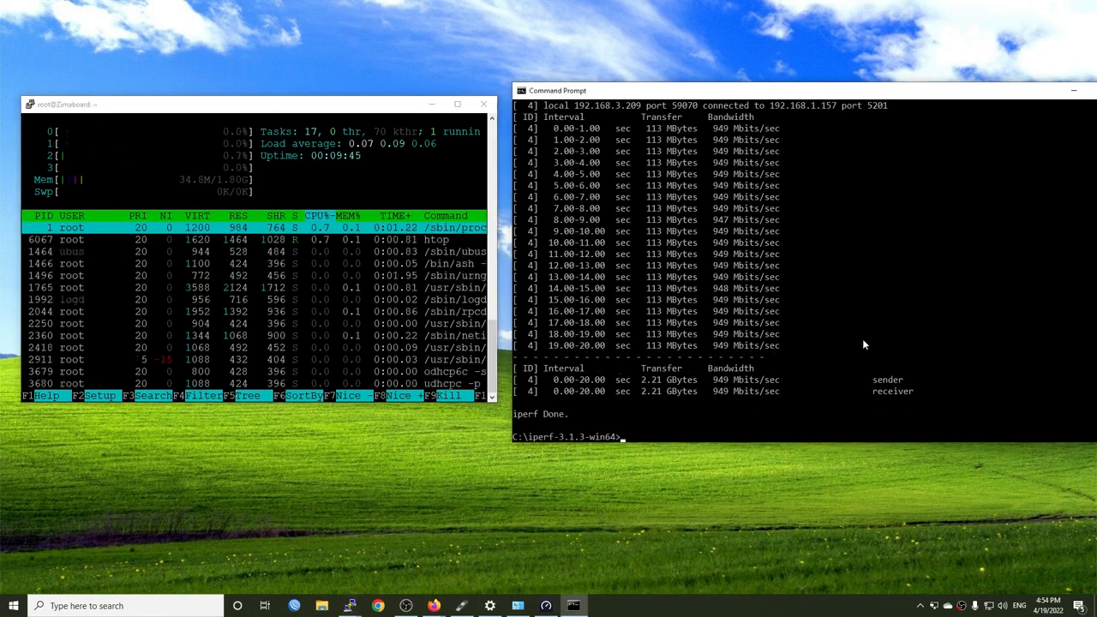
pyautogui.press('Up')
pyautogui.press('Return')
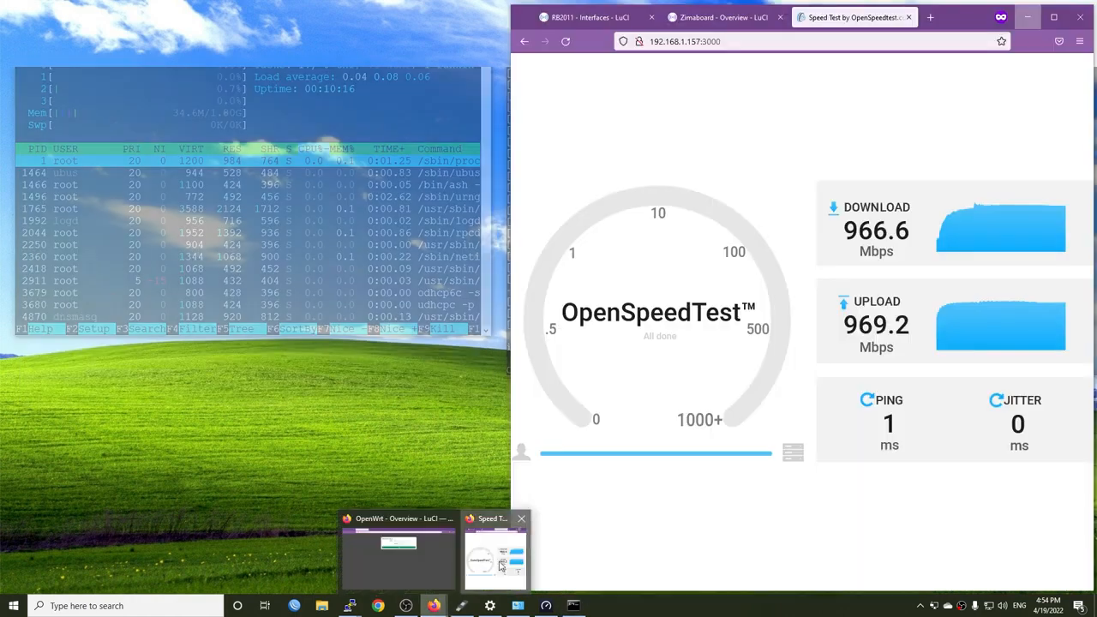
# Return to the Zimaboard LuCI tab in Firefox and open the router's firewall settings
pyautogui.click(496, 568)
pyautogui.click(724, 24)
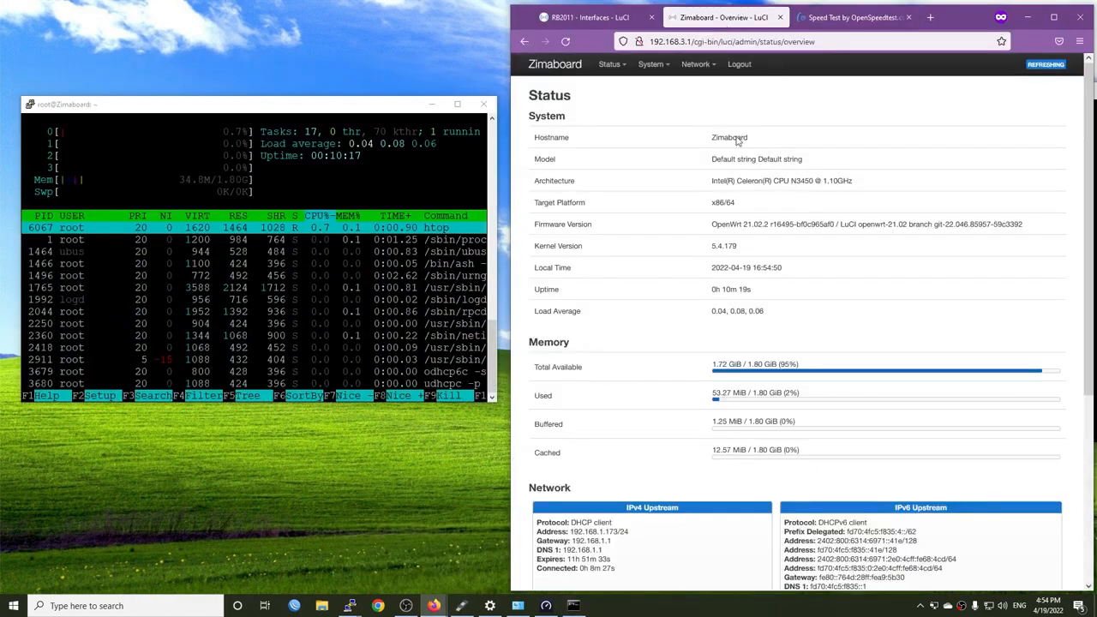
pyautogui.scroll(-3, 720, 212)
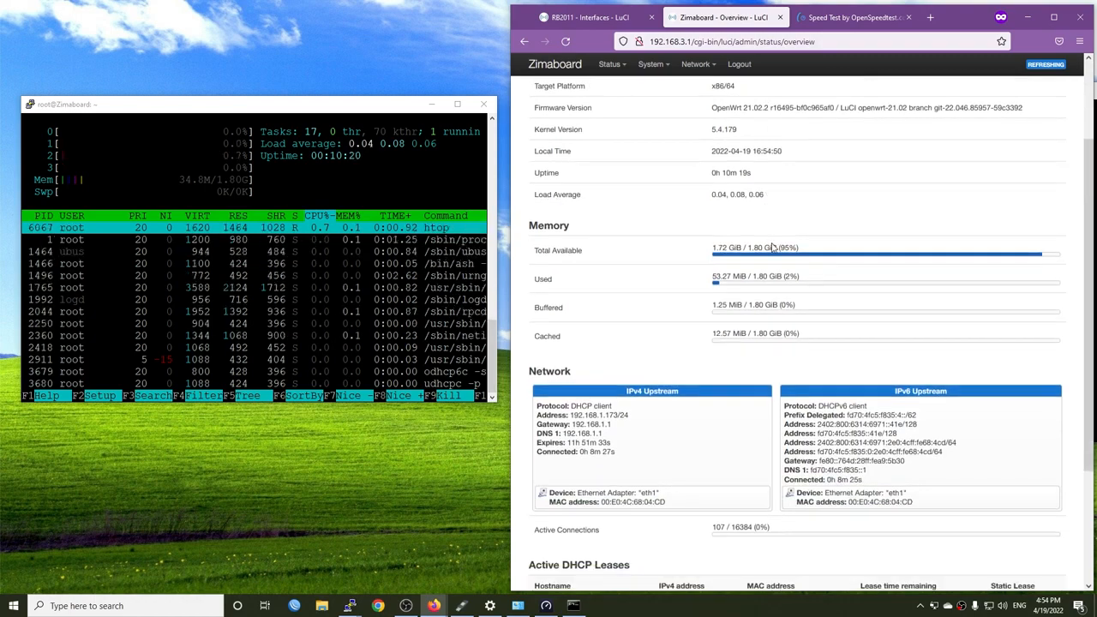
pyautogui.moveTo(711, 74)
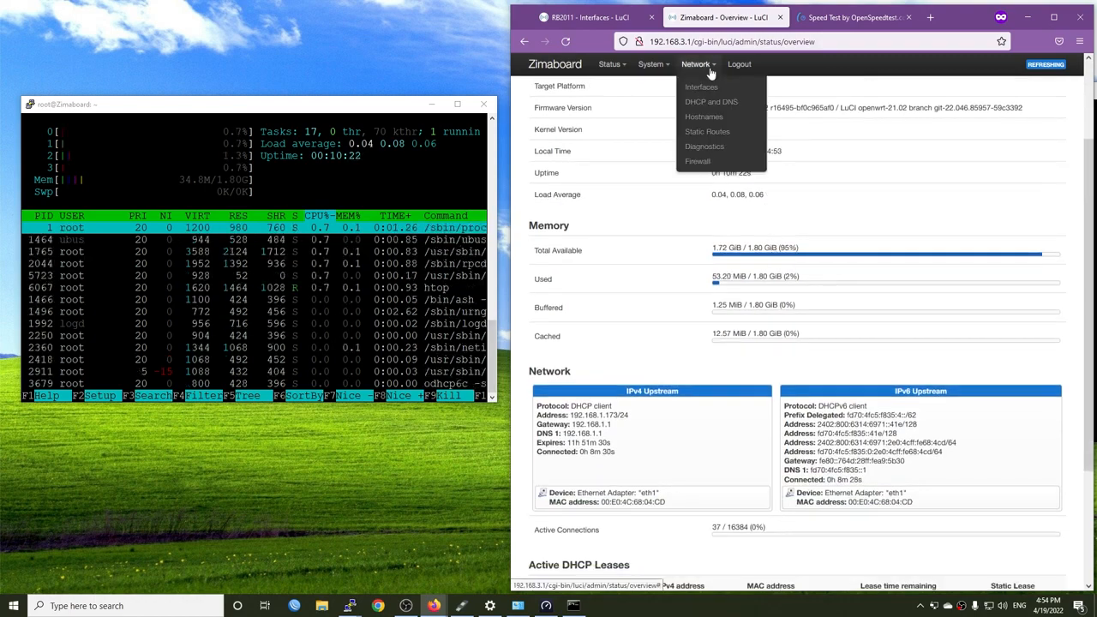
pyautogui.click(706, 161)
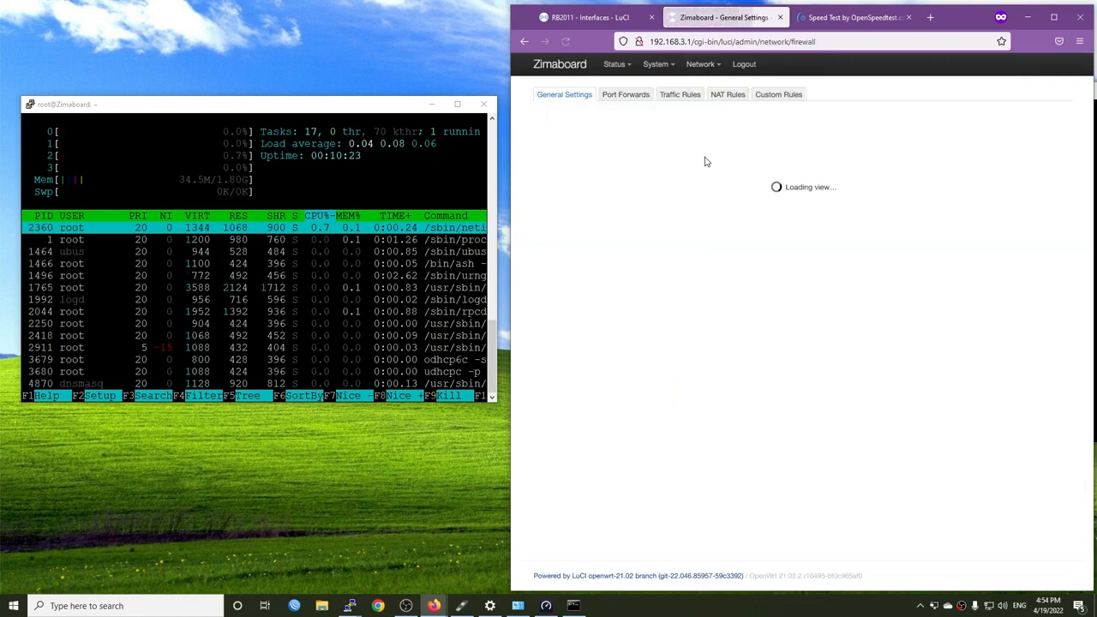
# Enable software flow offloading in the firewall's Routing/NAT Offloading settings, and save and apply the change
pyautogui.click(652, 349)
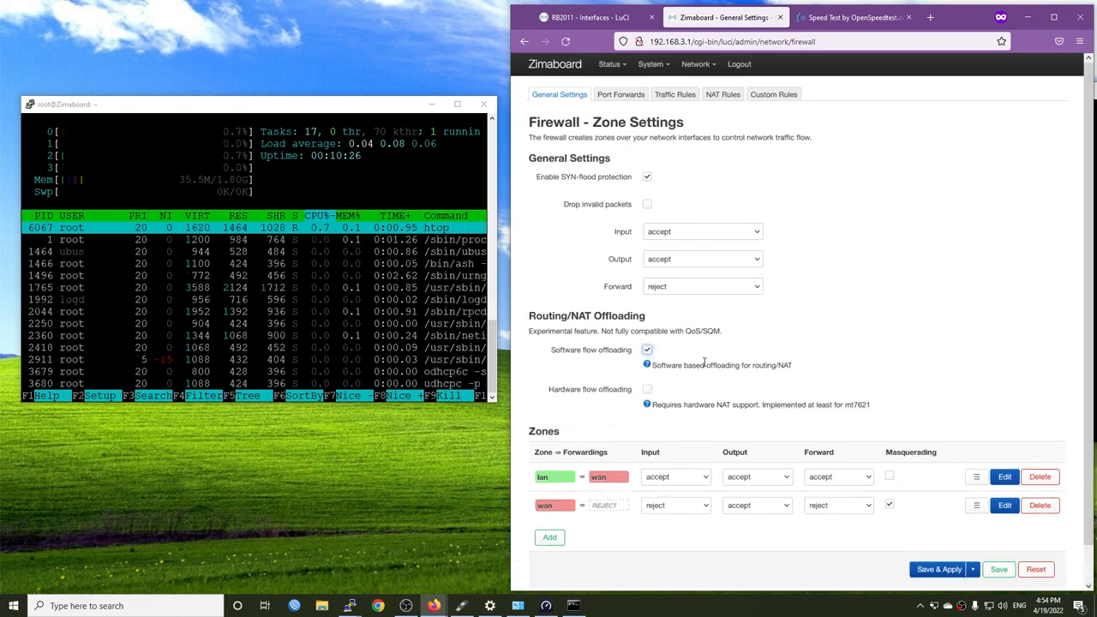
pyautogui.moveTo(684, 365); pyautogui.dragTo(826, 366)
pyautogui.click(844, 368)
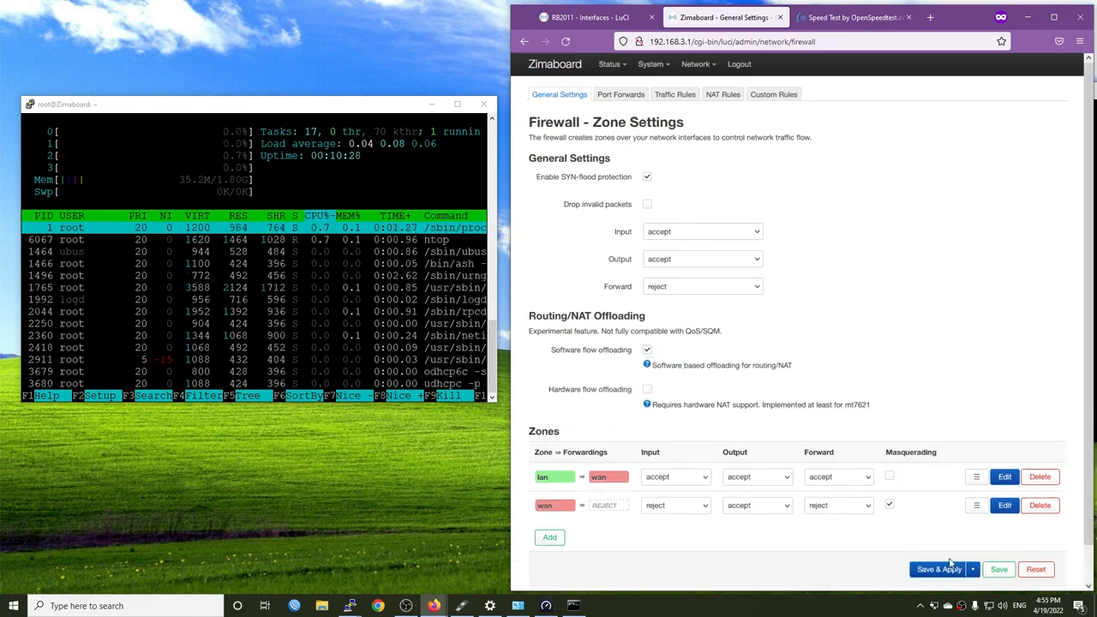
pyautogui.click(930, 573)
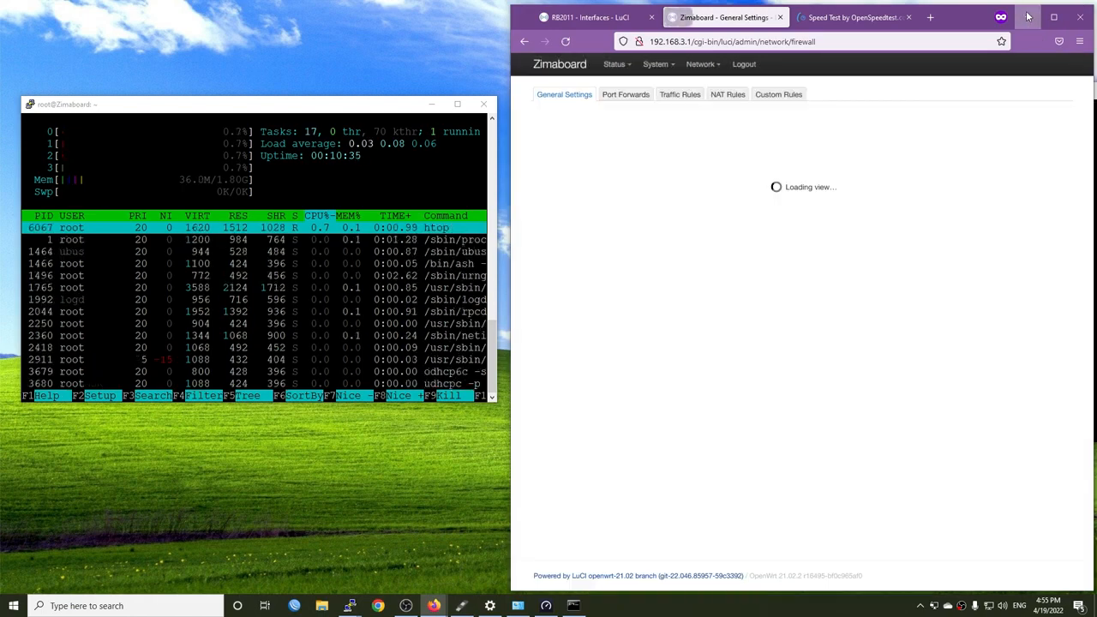
# Go back to the OpenSpeedTest tab in Firefox to rerun the speed test with software flow offloading
pyautogui.click(1029, 17)
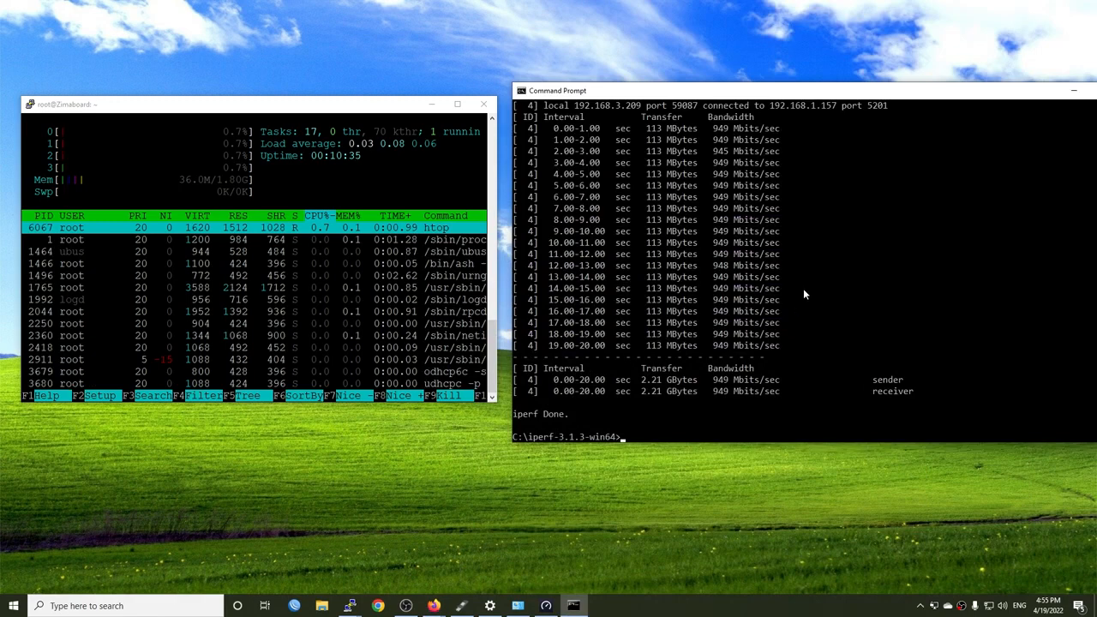
pyautogui.click(422, 598)
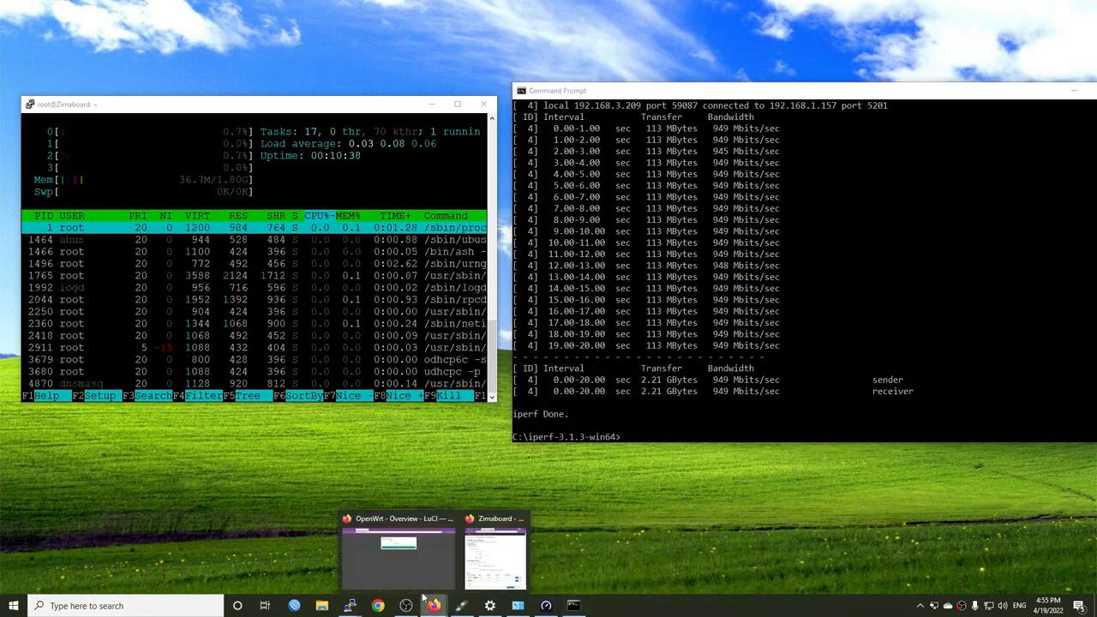
pyautogui.click(484, 555)
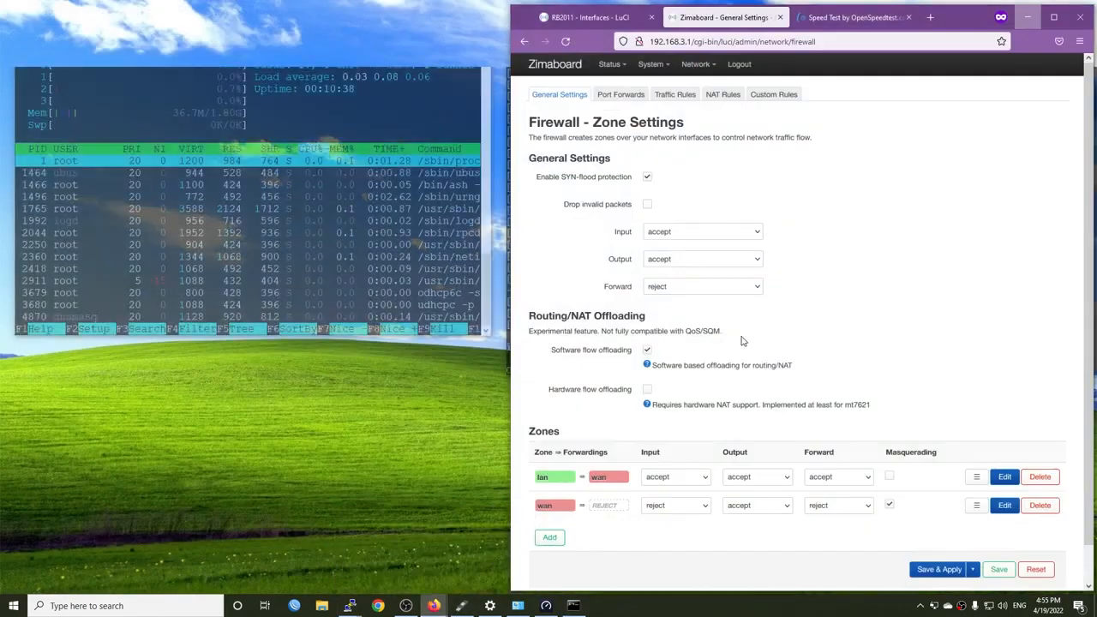
pyautogui.click(848, 17)
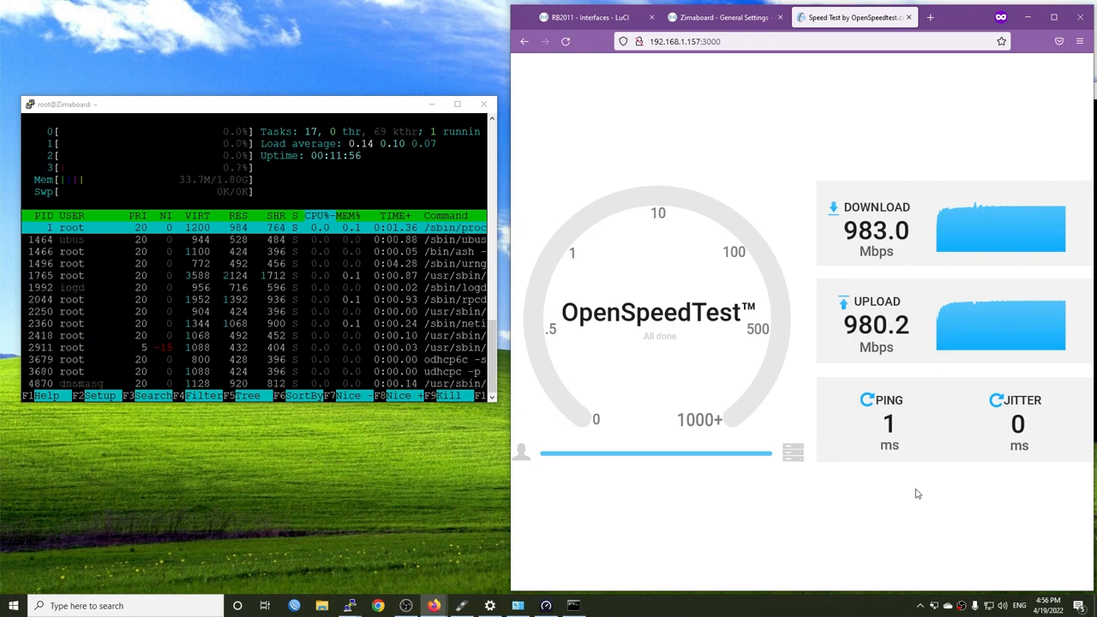
# Switch to Command Prompt and rerun the 20-second iperf3 test against 192.168.1.157 with software flow offloading
pyautogui.click(1028, 17)
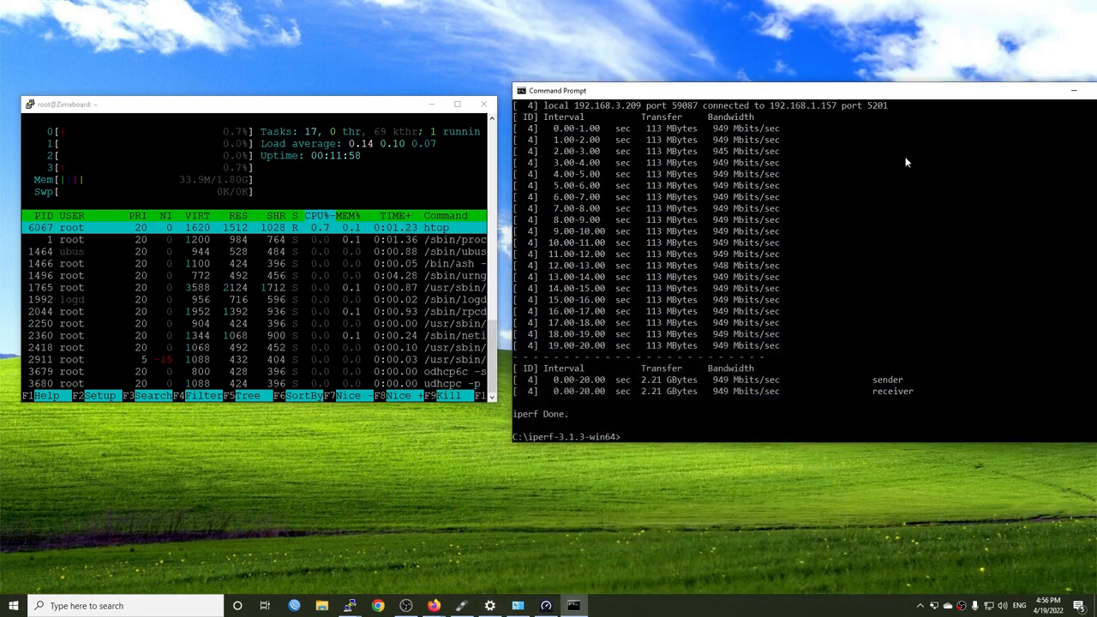
pyautogui.click(821, 324)
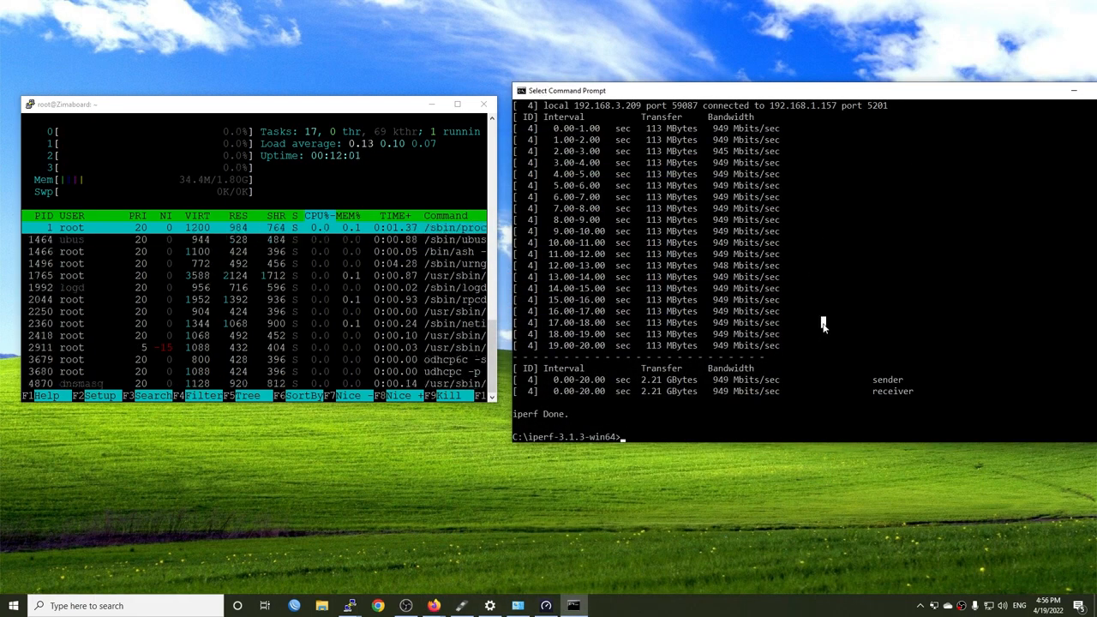
pyautogui.press('Escape')
pyautogui.press('Up')
pyautogui.press('Return')
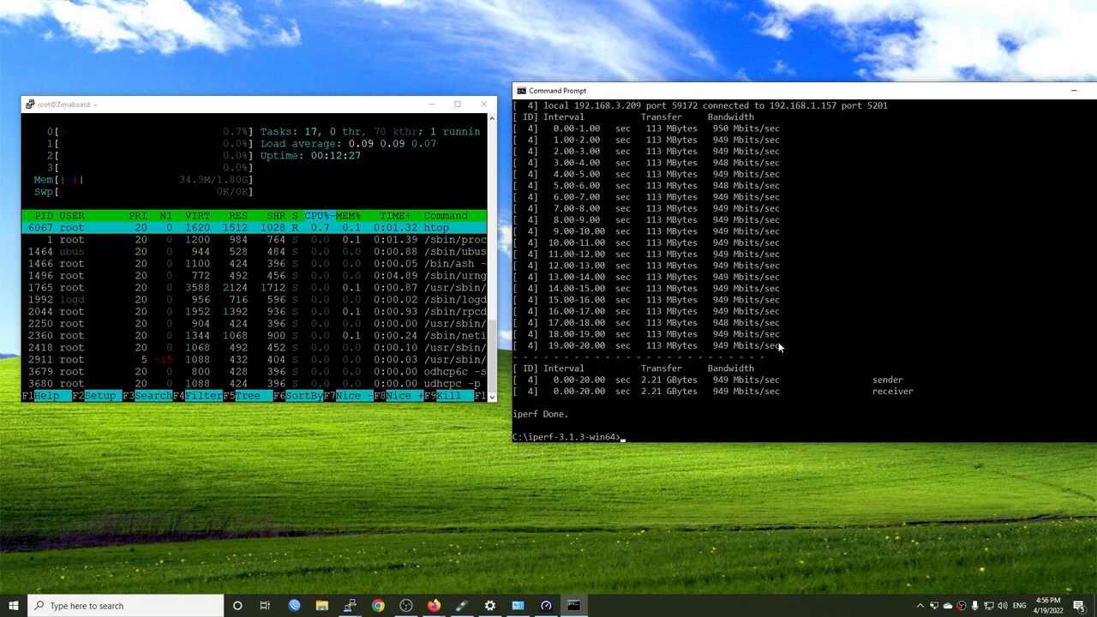
# Enable hardware flow offloading in the Zimaboard's firewall settings in Firefox, and save and apply the change
pyautogui.moveTo(433, 606)
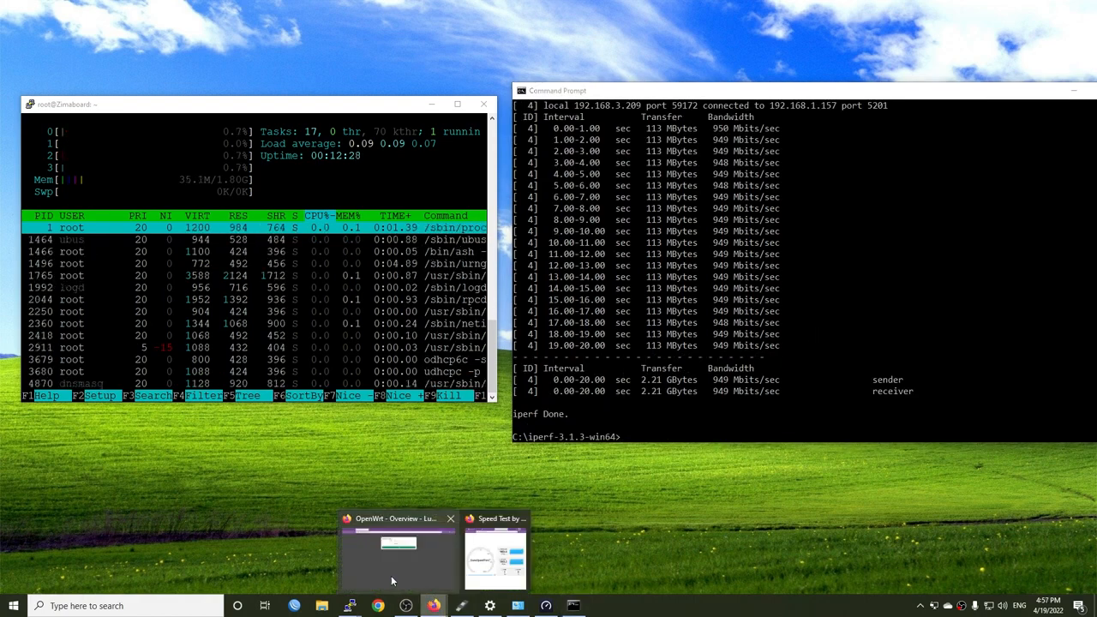
pyautogui.click(496, 557)
pyautogui.click(725, 17)
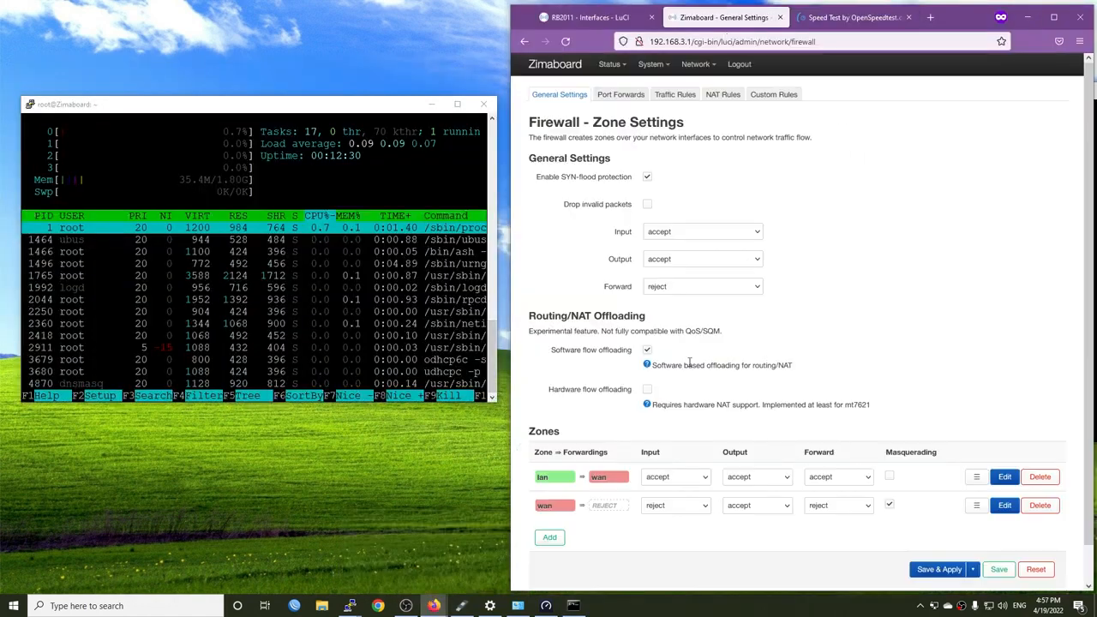
pyautogui.click(646, 392)
pyautogui.scroll(-1, 809, 383)
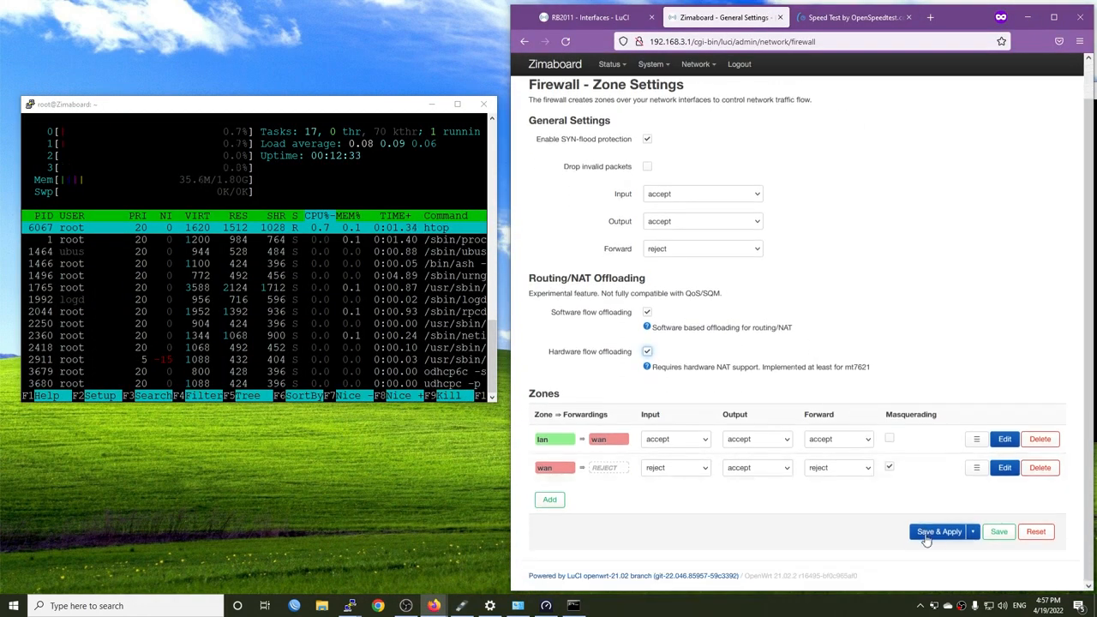
pyautogui.click(926, 537)
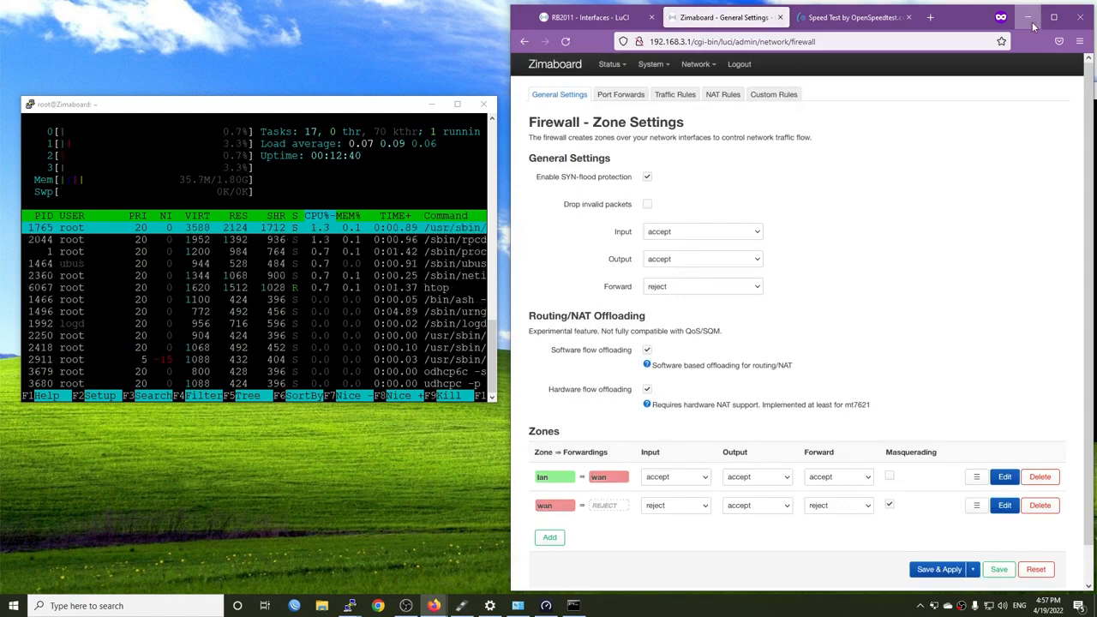
# Rerun the OpenSpeedTest and the 20-second iperf3 test against 192.168.1.157 with hardware flow offloading enabled
pyautogui.click(853, 17)
pyautogui.click(564, 41)
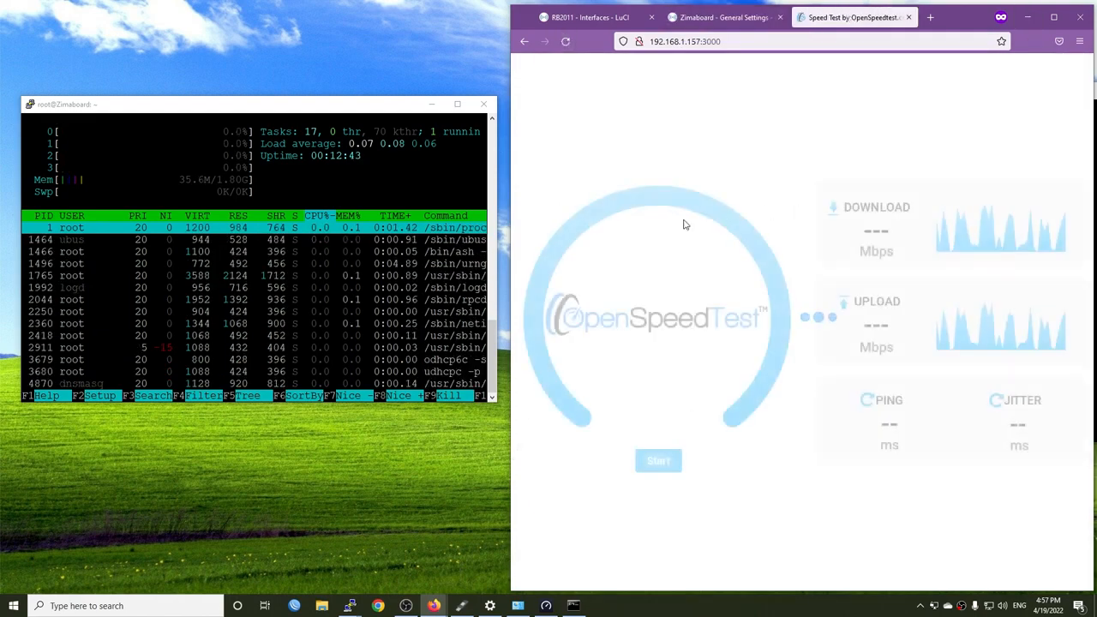
pyautogui.click(657, 461)
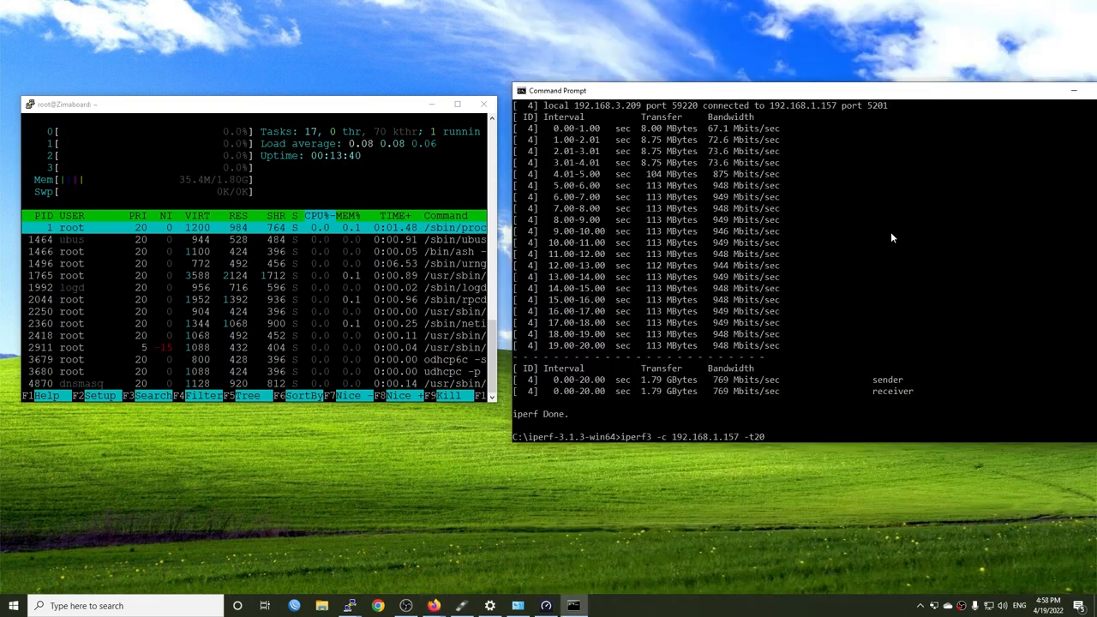
pyautogui.press('Return')
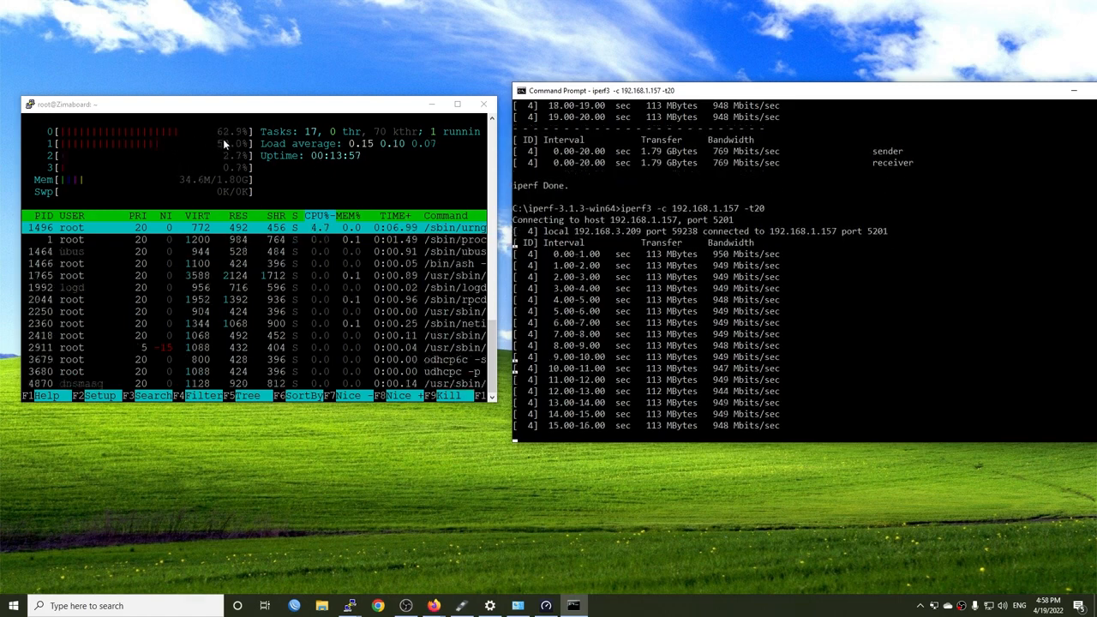
# Enable packet steering in the Zimaboard's global network options in Firefox, and save and apply the change
pyautogui.moveTo(433, 606)
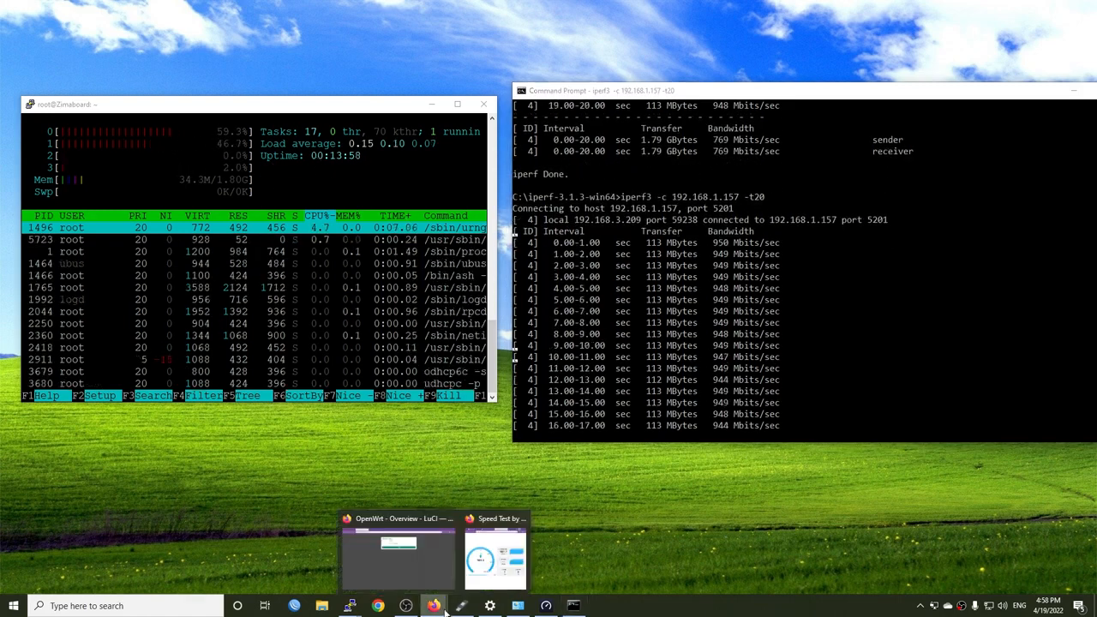
pyautogui.click(495, 556)
pyautogui.click(727, 19)
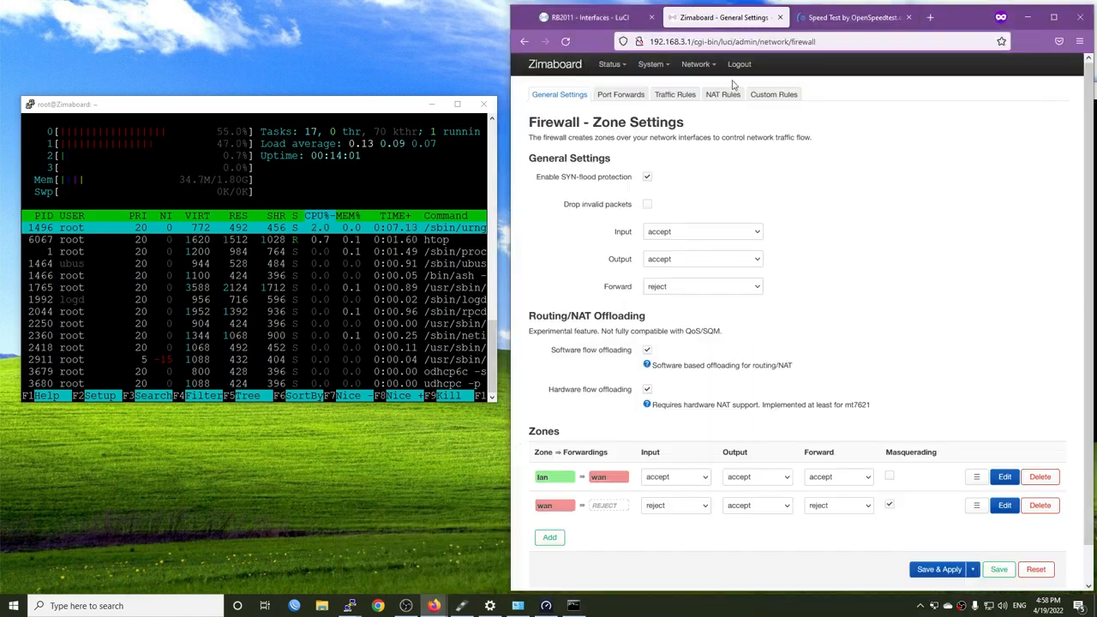
pyautogui.moveTo(695, 68)
pyautogui.click(700, 87)
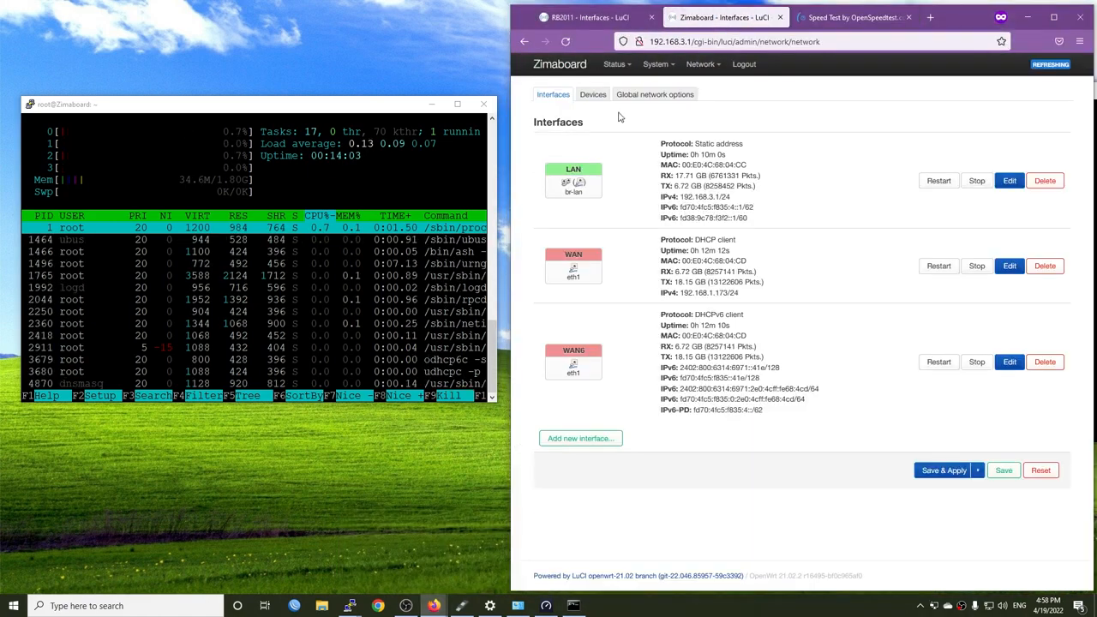
pyautogui.click(660, 98)
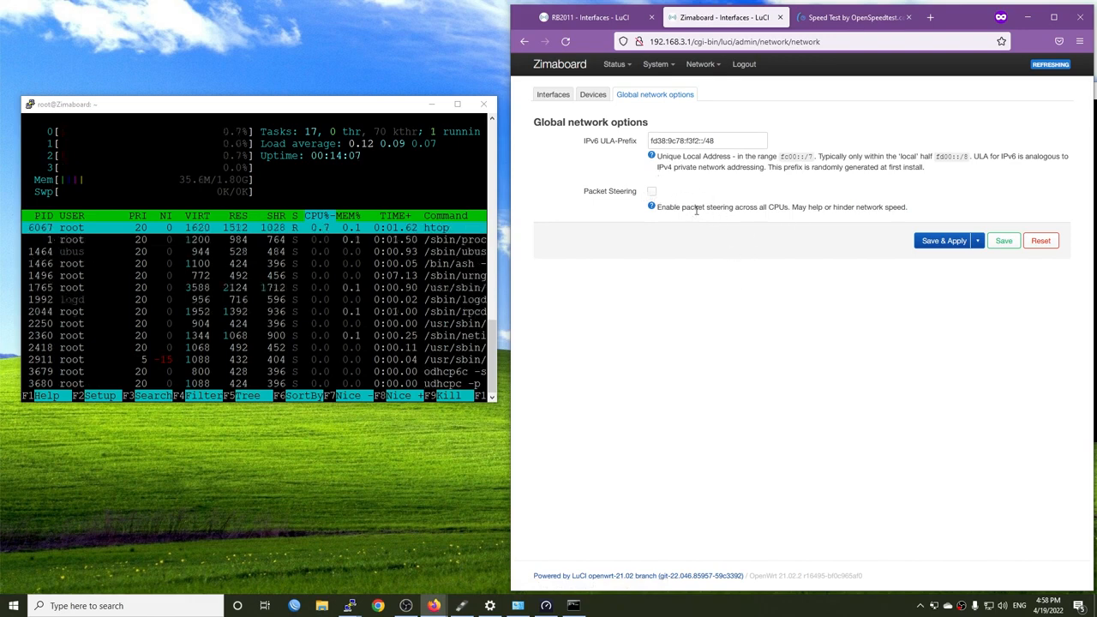
pyautogui.click(651, 191)
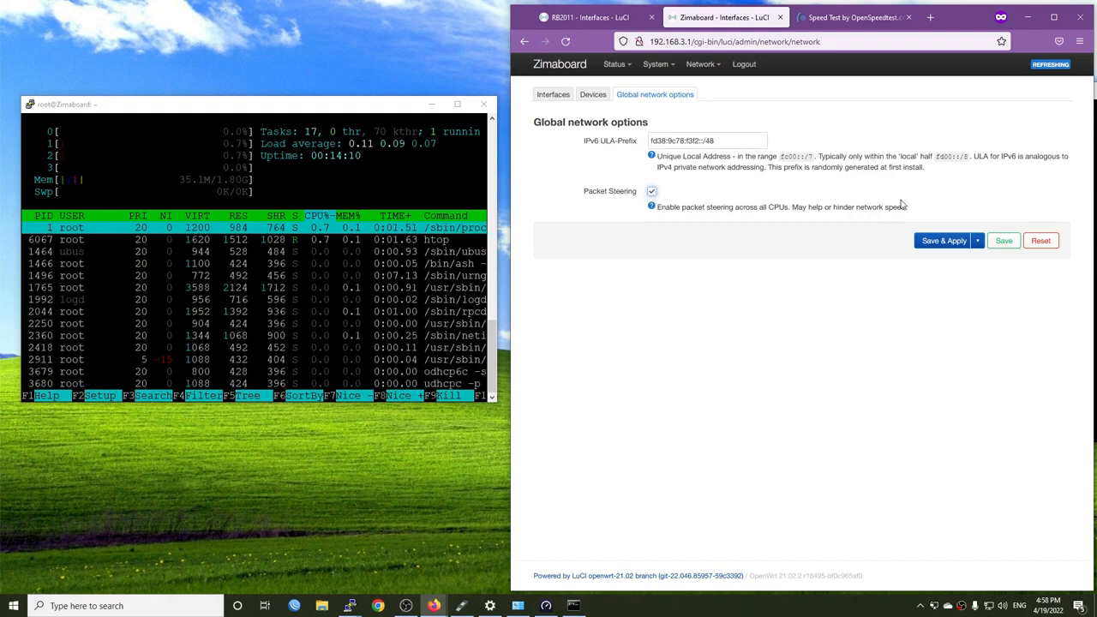
pyautogui.click(941, 243)
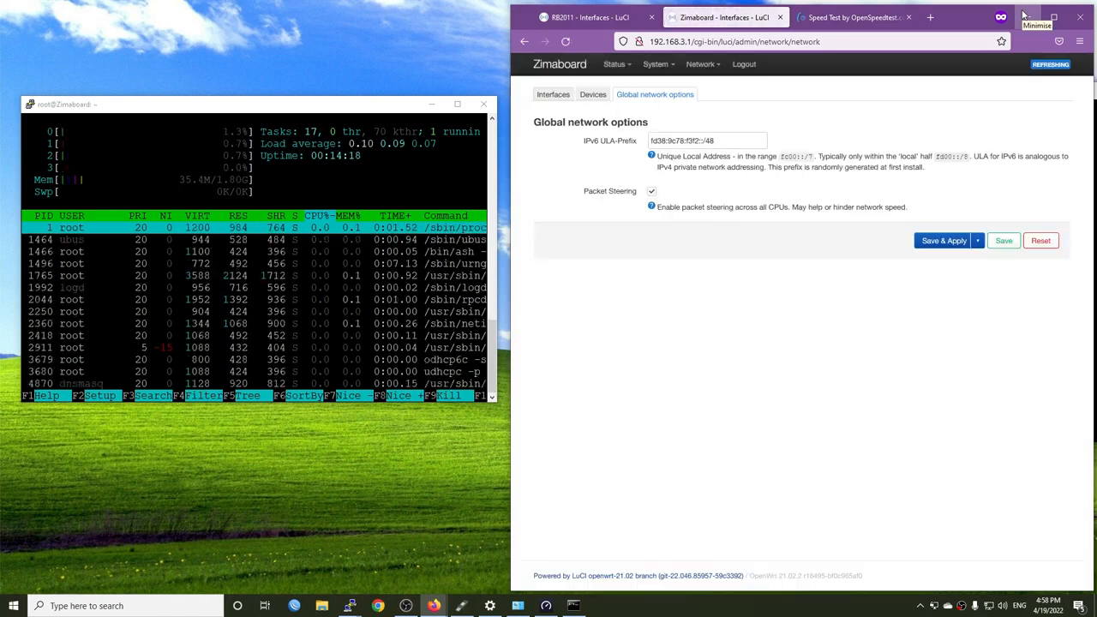
# Switch to Command Prompt and rerun the 20-second iperf3 test against 192.168.1.157 with packet steering enabled
pyautogui.click(1025, 16)
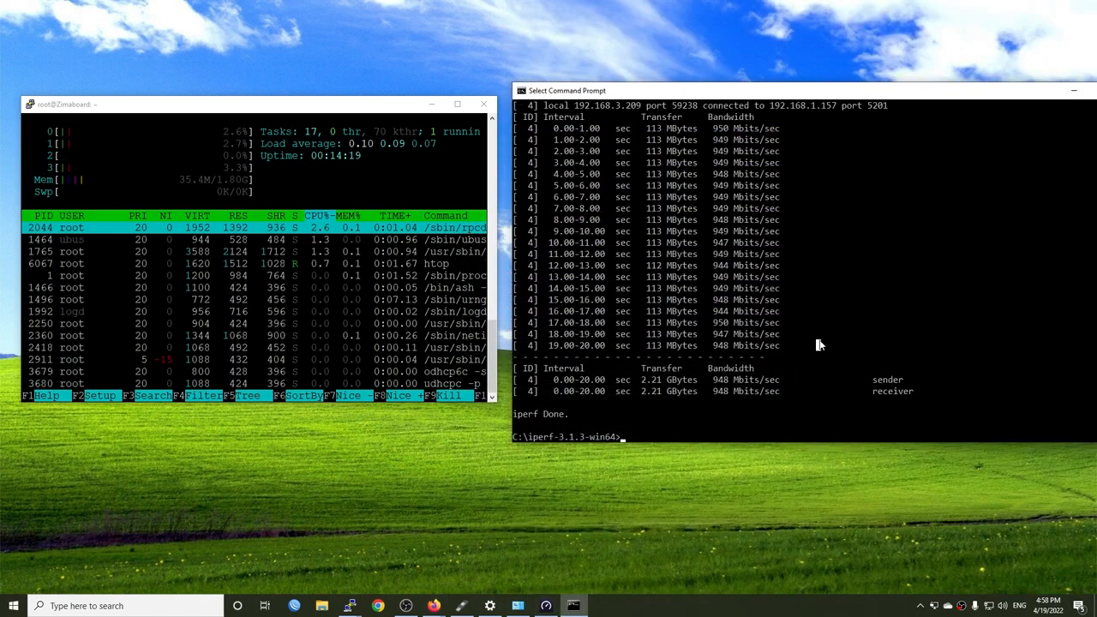
pyautogui.press('Up')
pyautogui.press('Return')
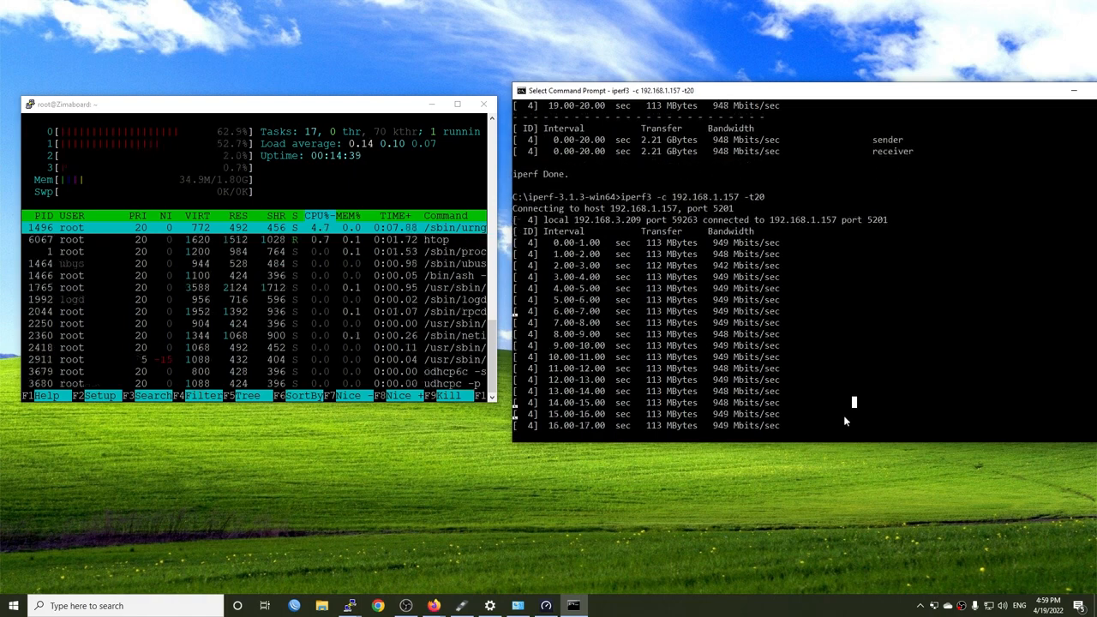
# Return to Firefox, open the Zimaboard's status overview and maximize the browser window
pyautogui.click(435, 606)
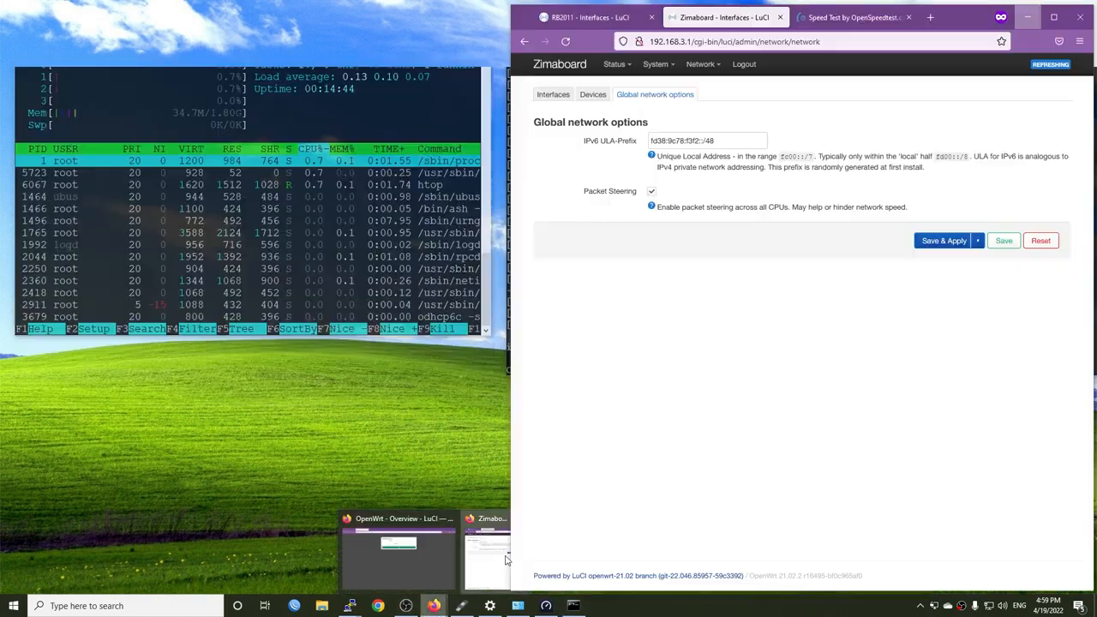
pyautogui.click(505, 557)
pyautogui.moveTo(628, 69)
pyautogui.click(623, 89)
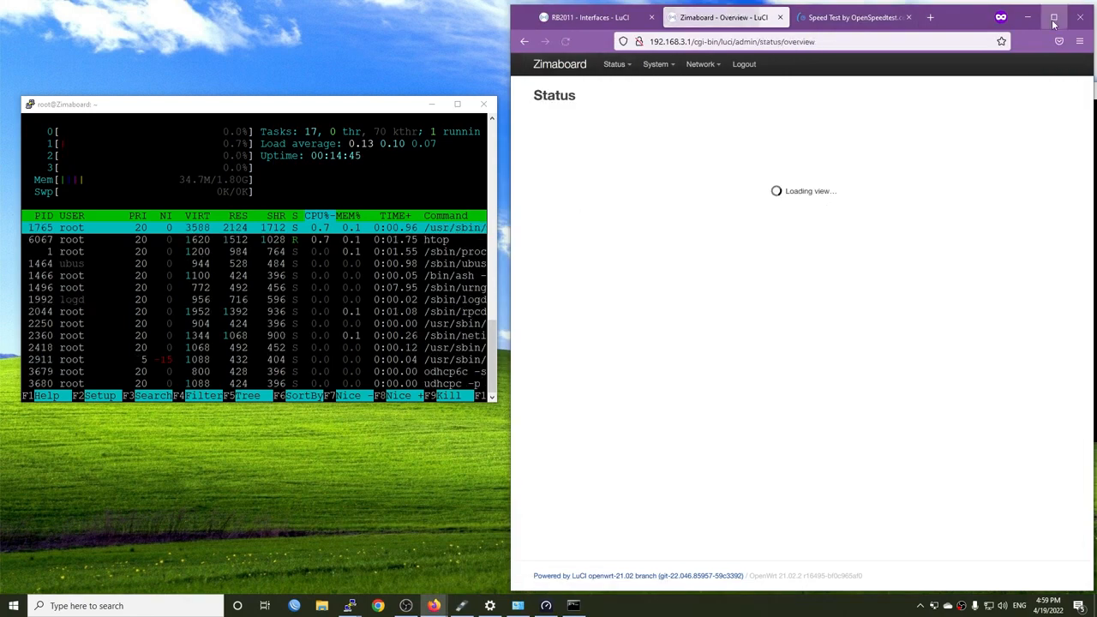
pyautogui.click(1055, 17)
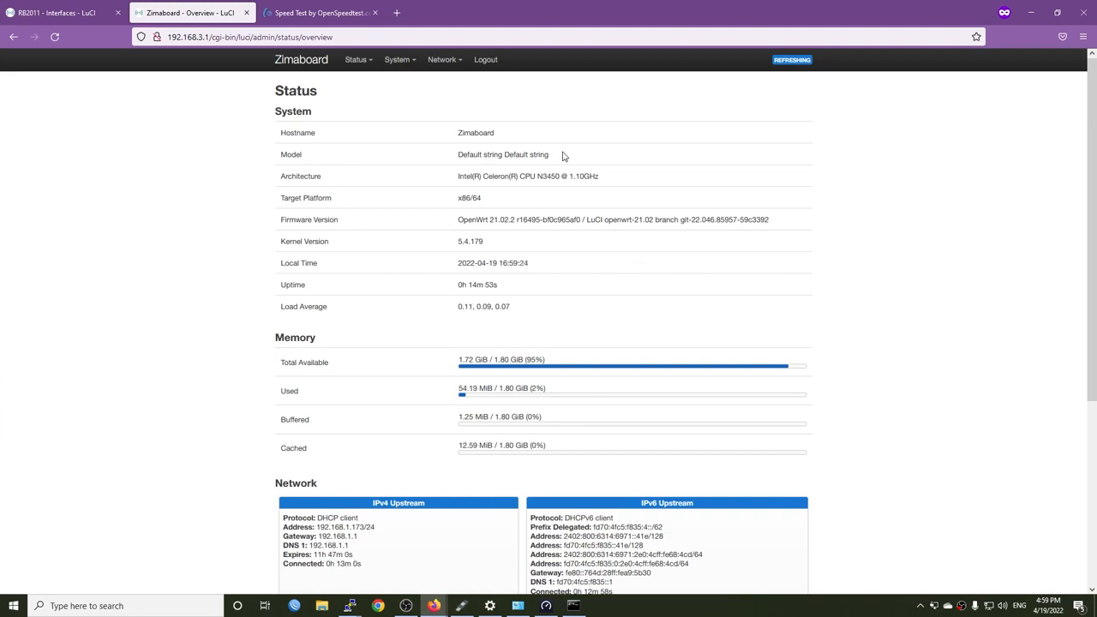
# Open the Zimaboard's network interfaces list and examine the protocol of the WAN interface
pyautogui.moveTo(444, 62)
pyautogui.click(451, 86)
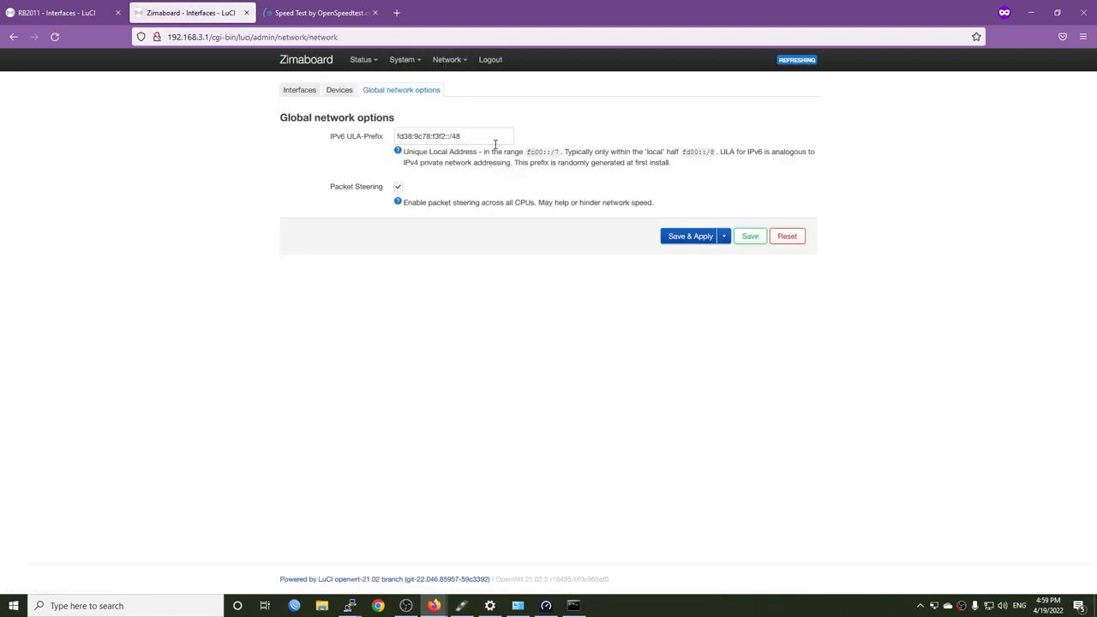
pyautogui.click(300, 90)
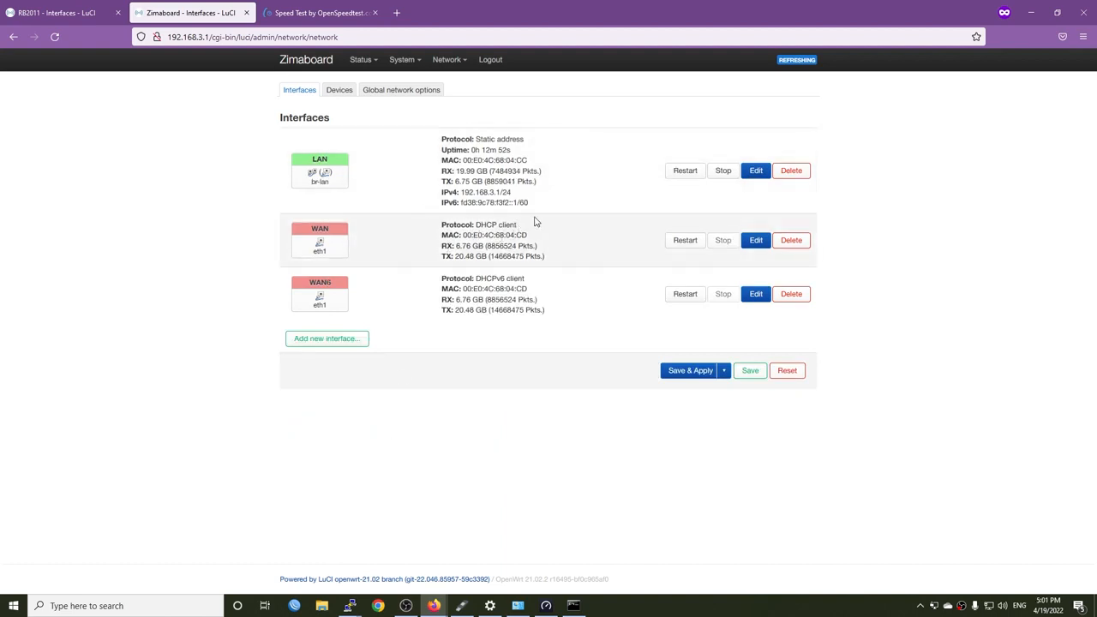
pyautogui.moveTo(525, 228); pyautogui.dragTo(478, 222)
# Add a VLAN (802.1q) device with VLAN ID 35 on base device eth1, and save and apply the configuration
pyautogui.click(339, 92)
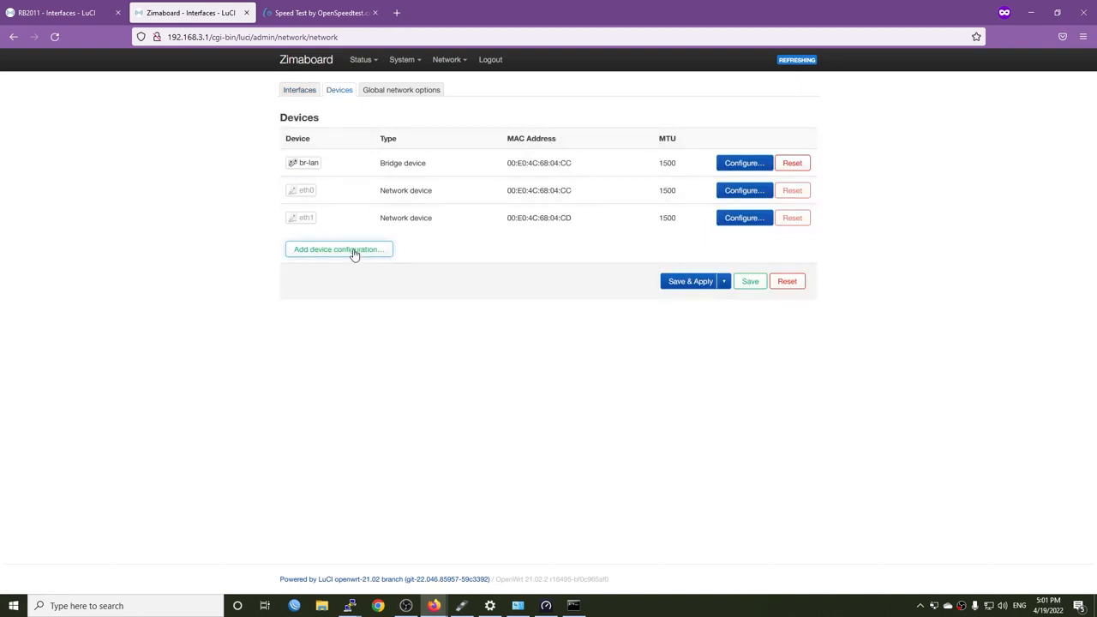
pyautogui.click(355, 250)
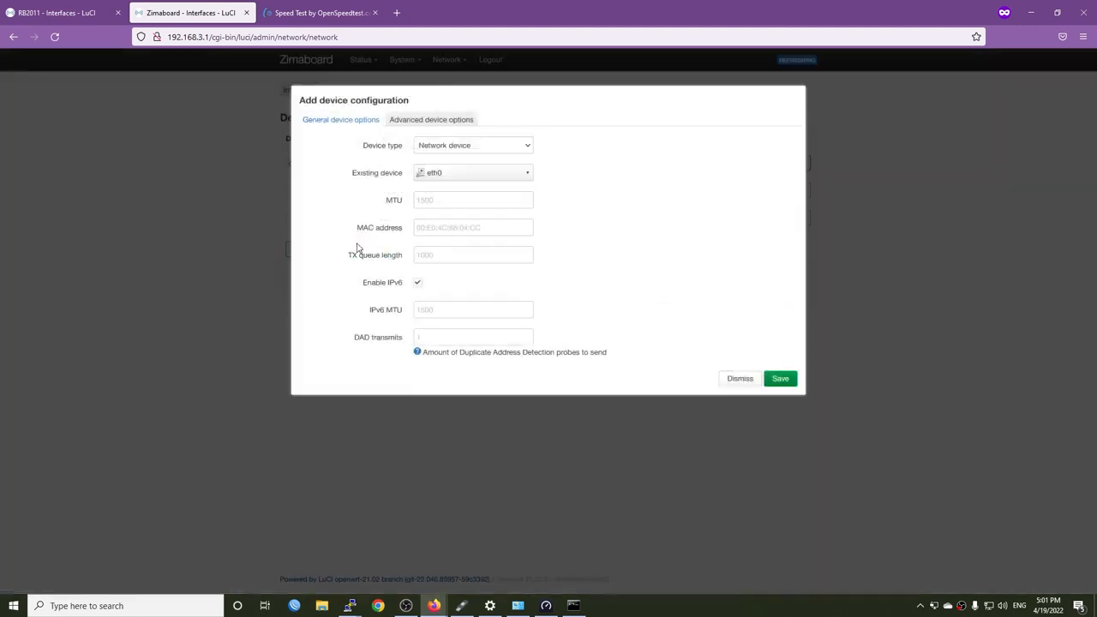
pyautogui.click(493, 148)
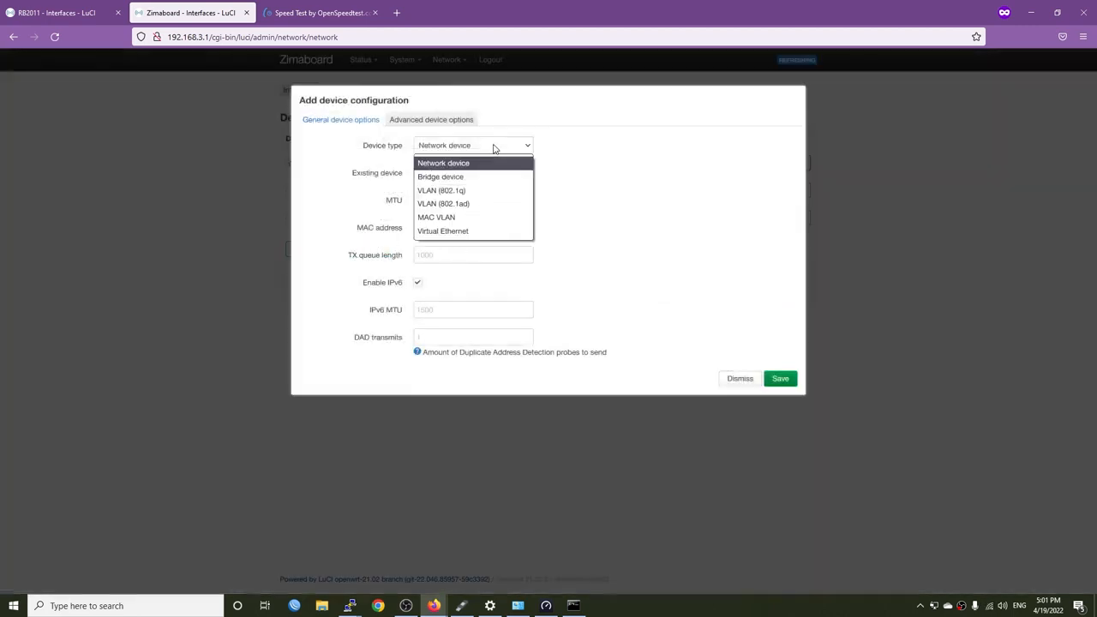
pyautogui.click(493, 191)
pyautogui.click(490, 178)
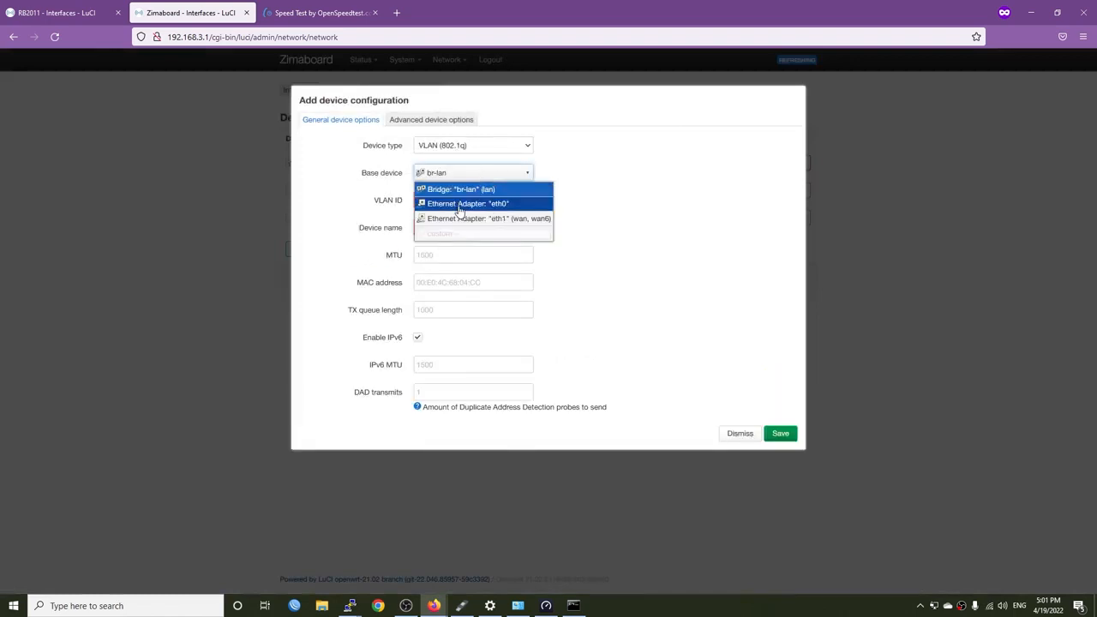
pyautogui.click(490, 221)
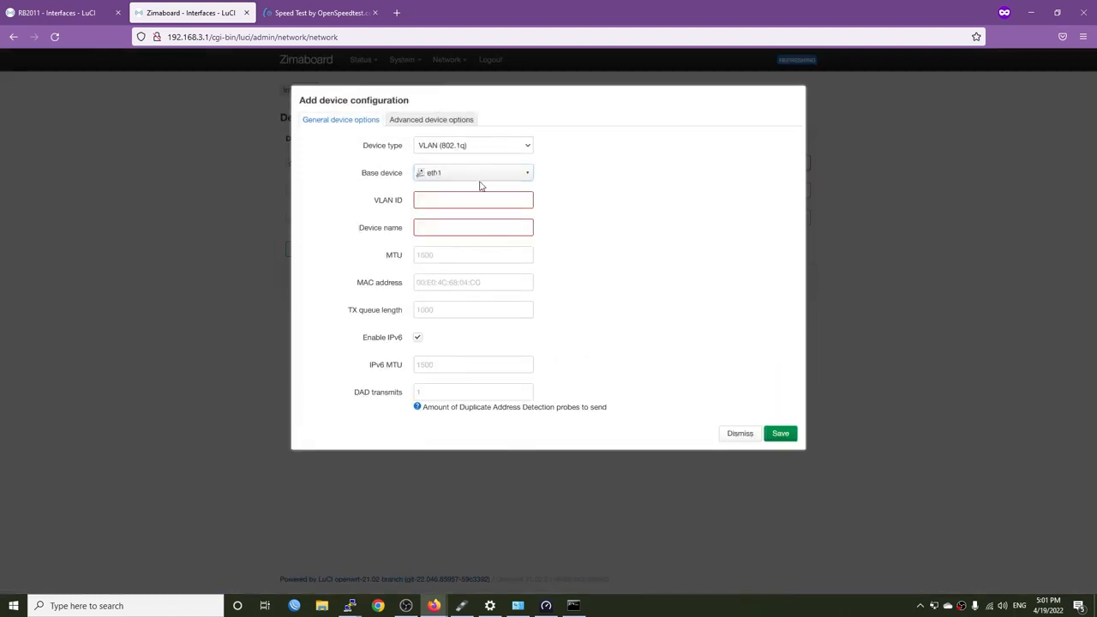
pyautogui.click(470, 201)
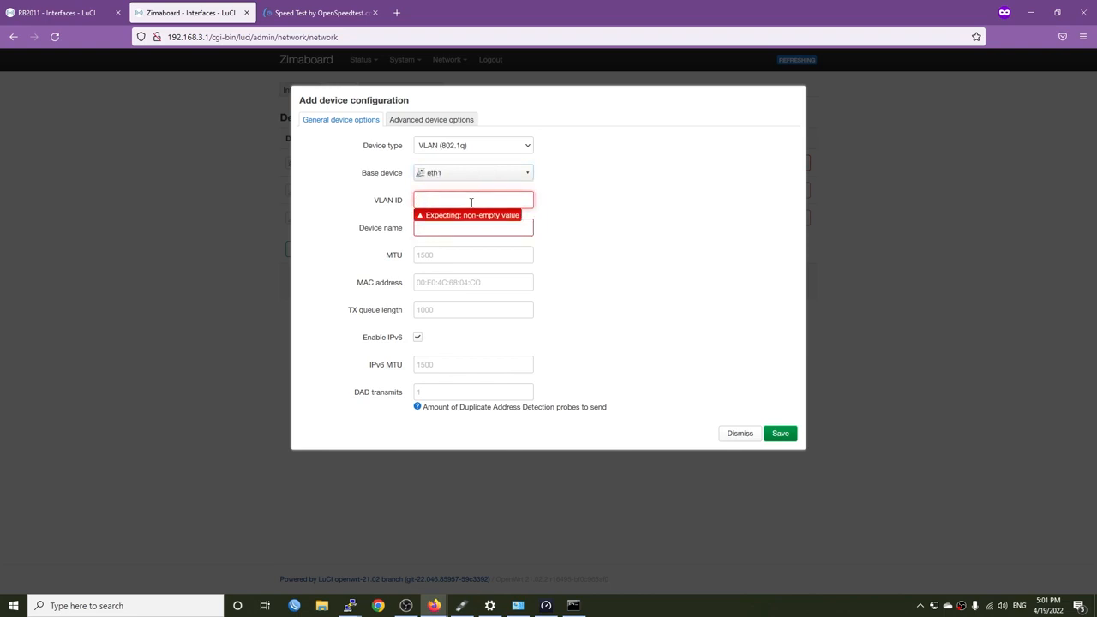
pyautogui.write('35')
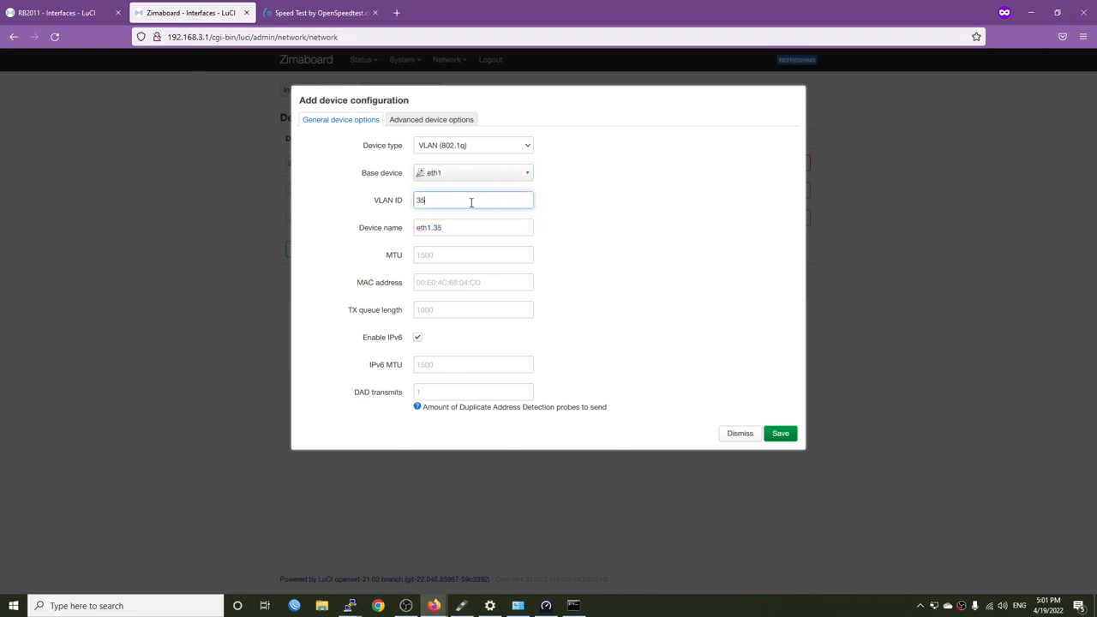
pyautogui.click(646, 267)
pyautogui.click(781, 434)
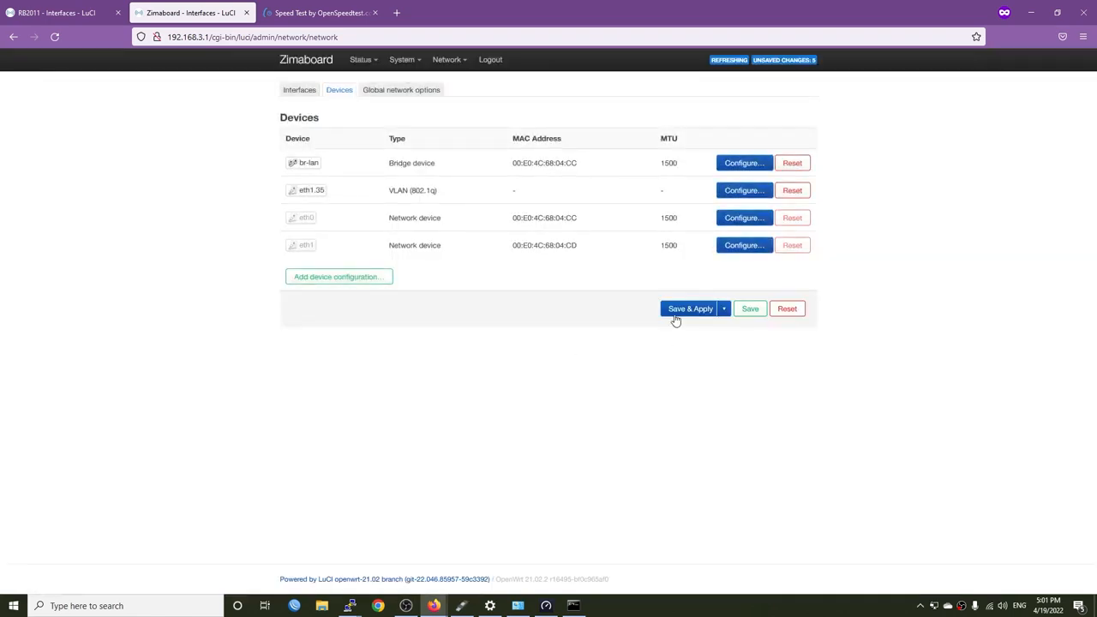
pyautogui.click(678, 311)
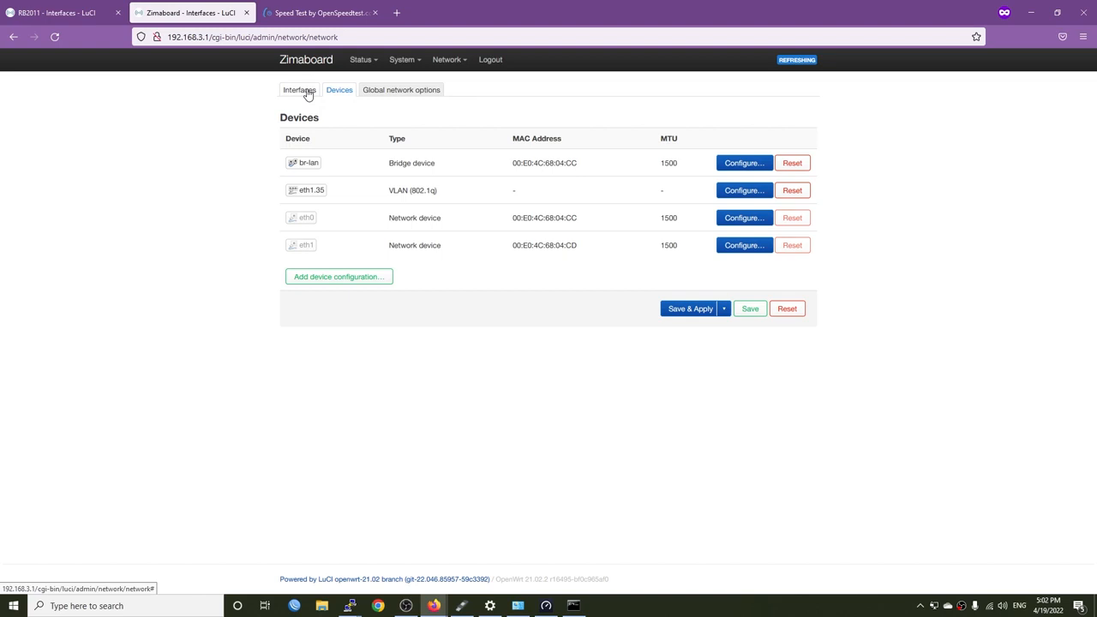
# Delete the WAN6 interface and switch the WAN interface's protocol to PPPoE
pyautogui.click(308, 92)
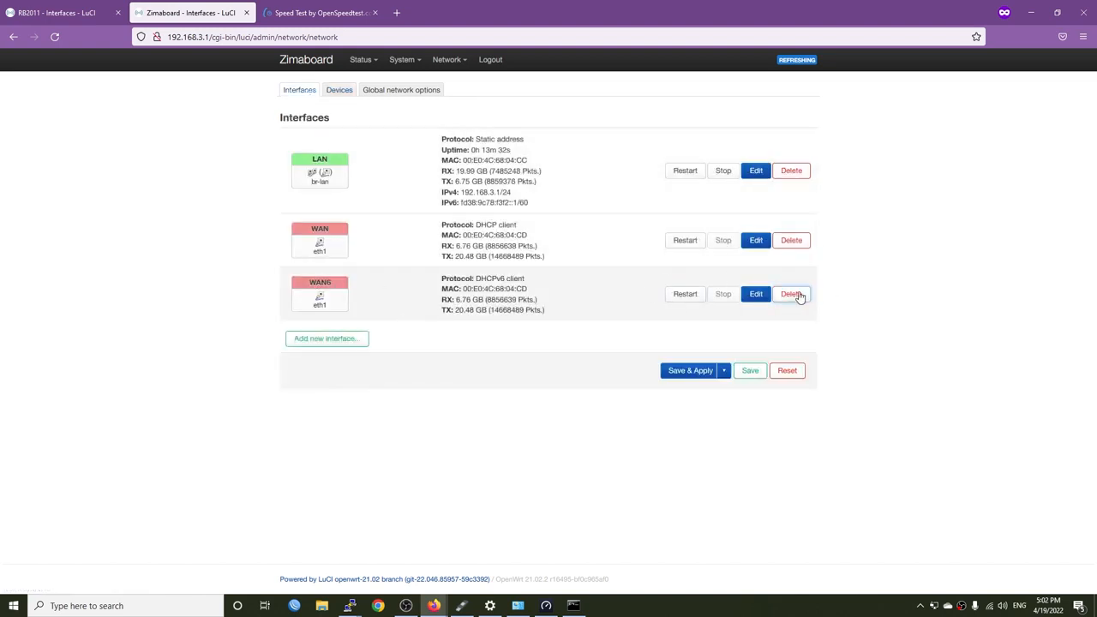
pyautogui.click(792, 294)
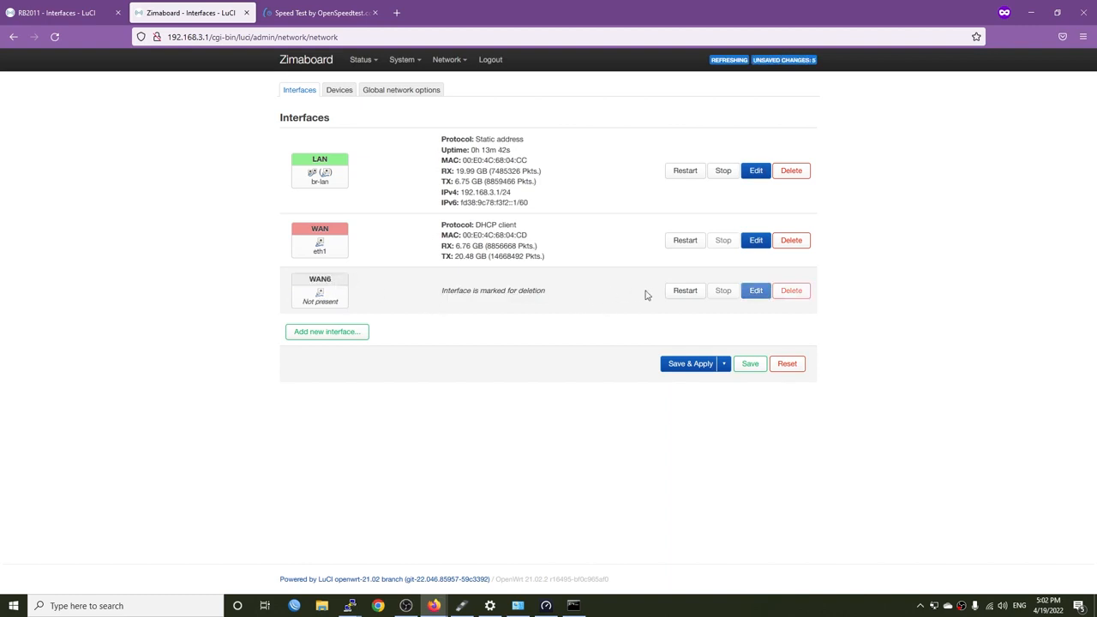
pyautogui.click(756, 248)
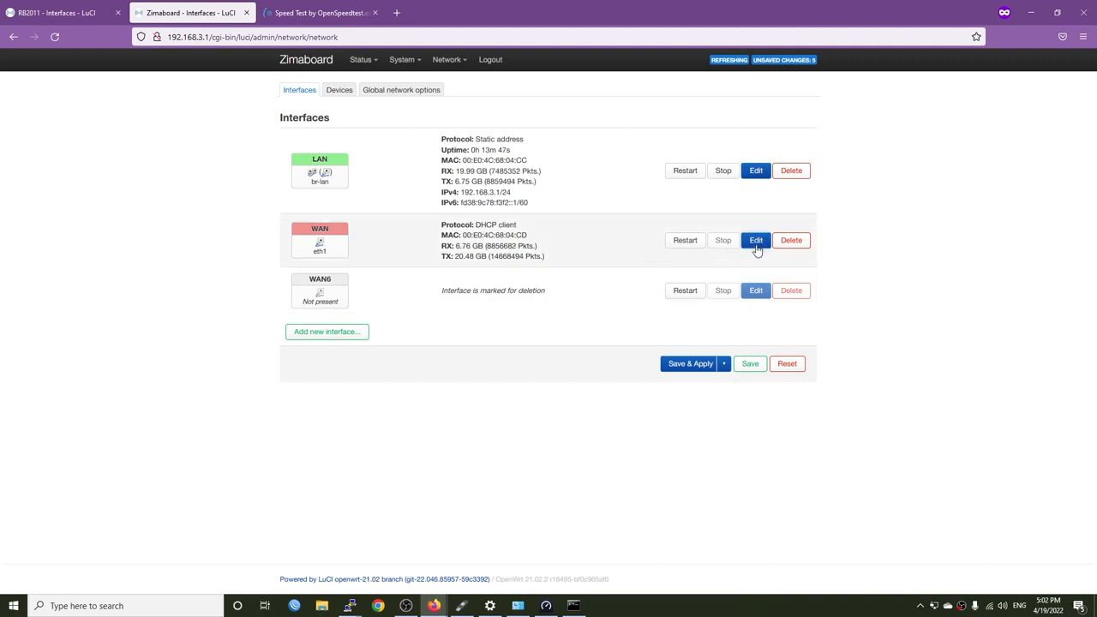
pyautogui.doubleClick(319, 229)
pyautogui.click(756, 241)
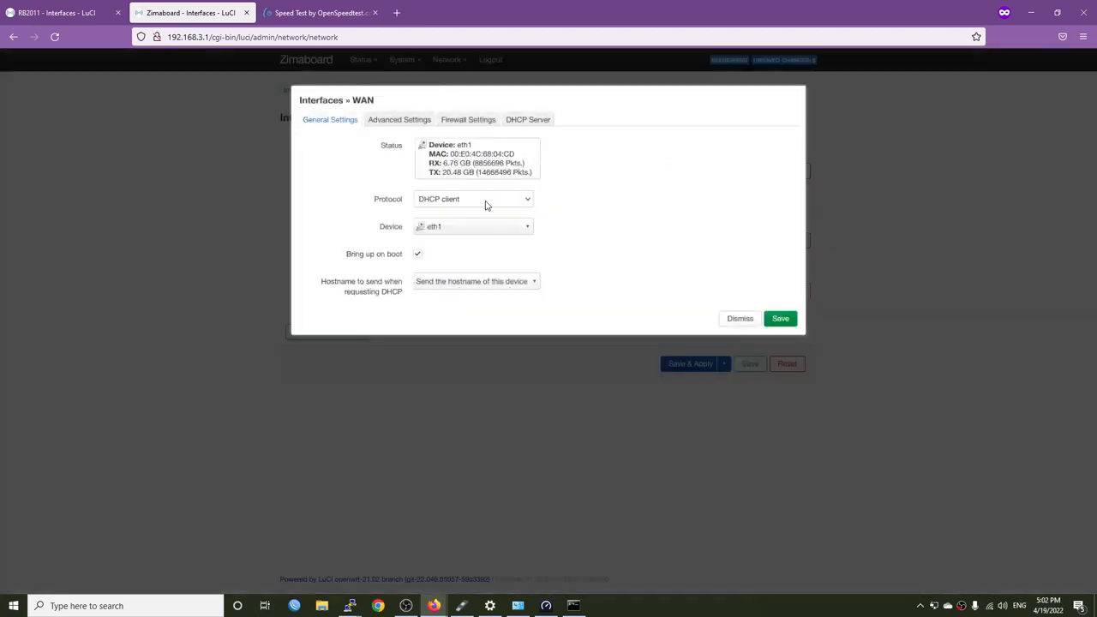
pyautogui.click(486, 204)
pyautogui.click(464, 274)
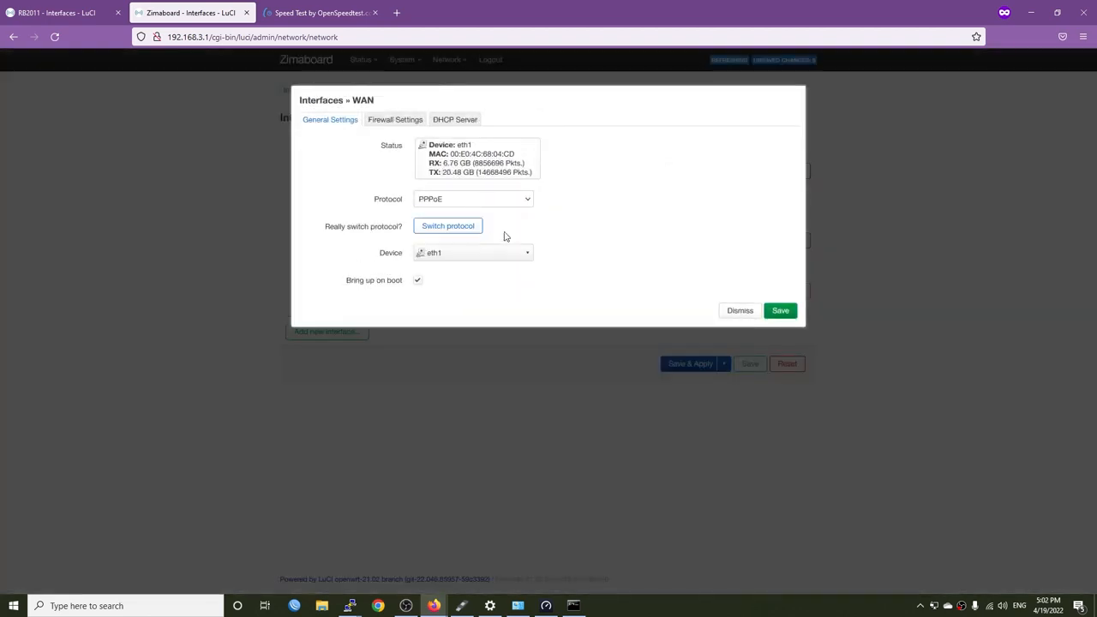
pyautogui.click(448, 229)
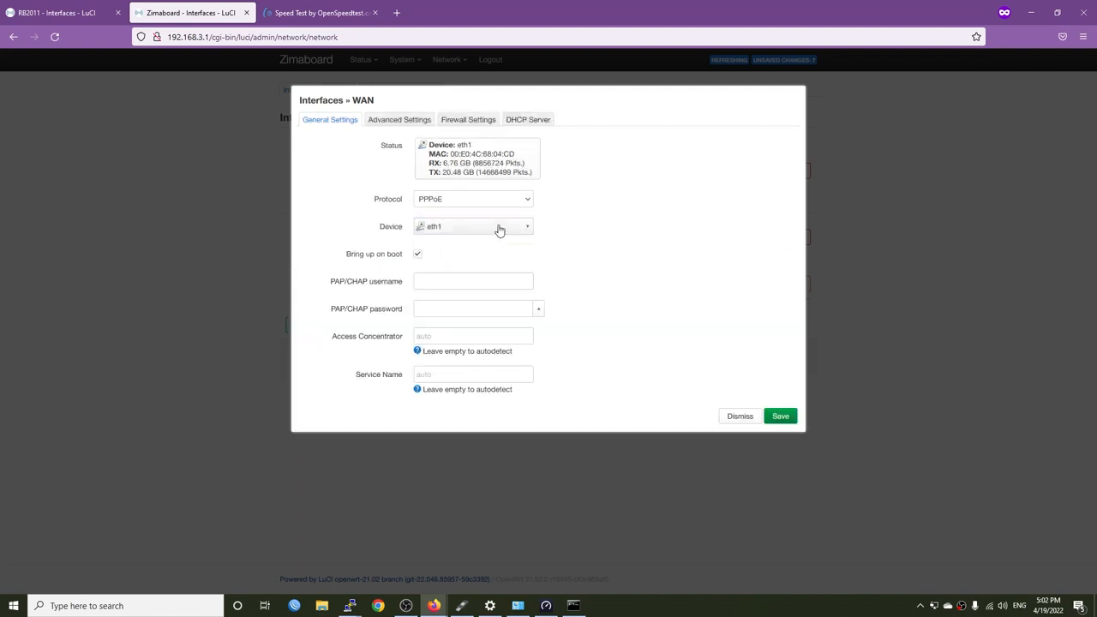
# Set the WAN interface's device to software VLAN eth1.35, enter the PAP/CHAP username and password, and save and apply the configuration
pyautogui.click(500, 230)
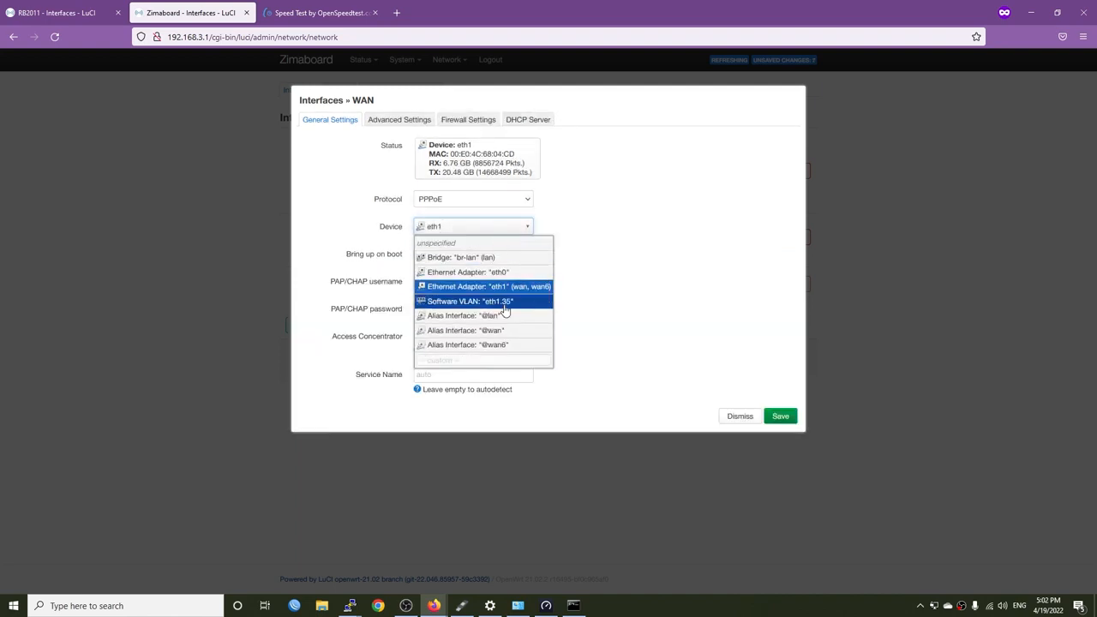
pyautogui.click(505, 310)
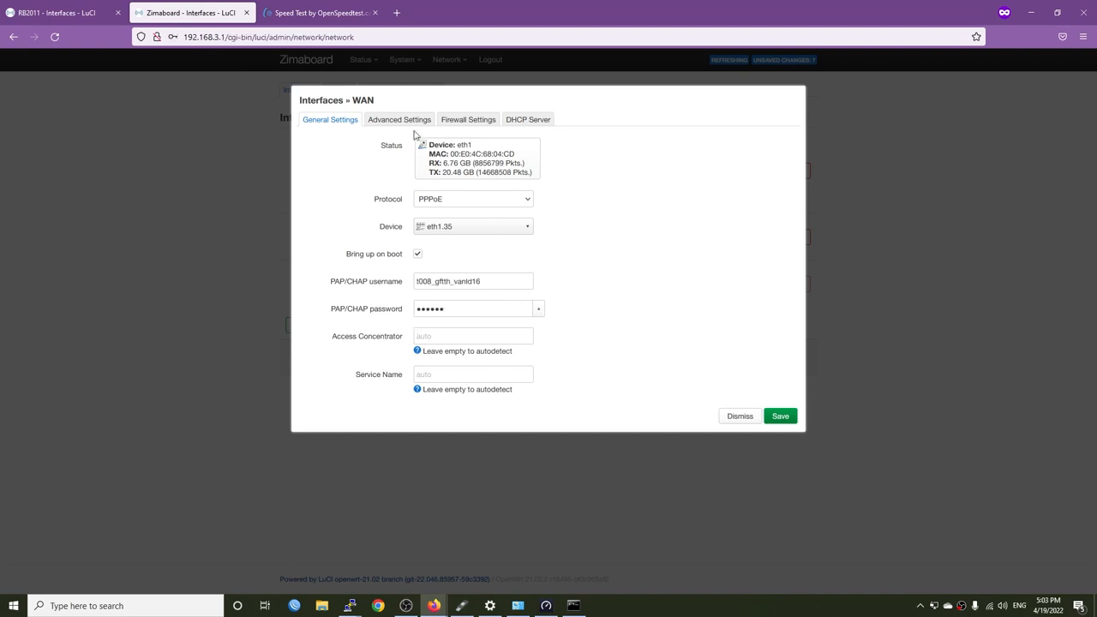
pyautogui.click(473, 122)
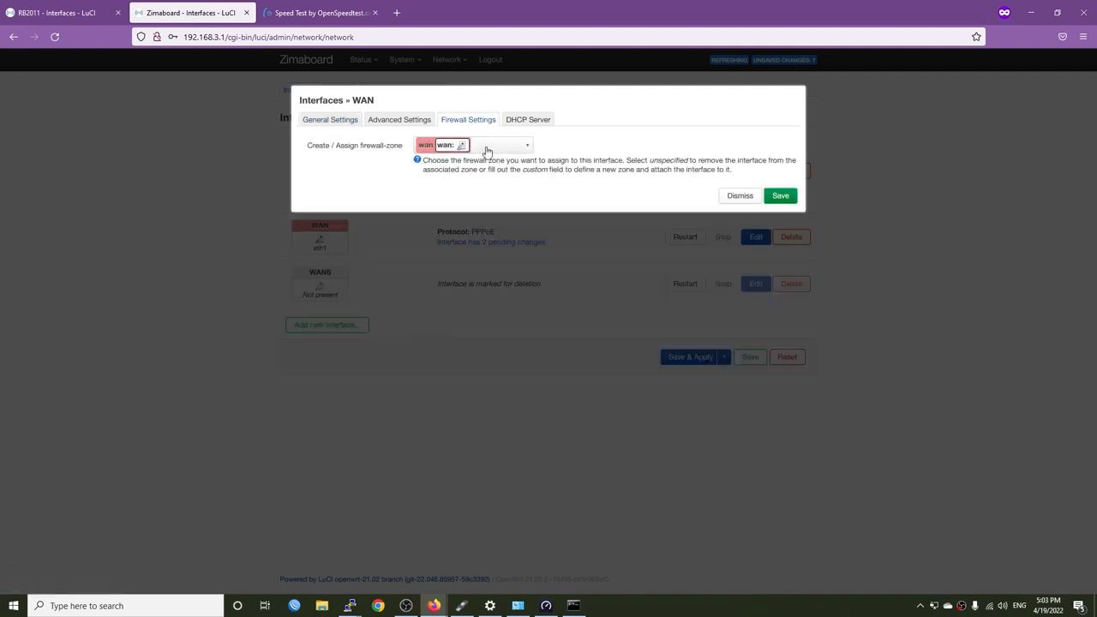
pyautogui.click(525, 125)
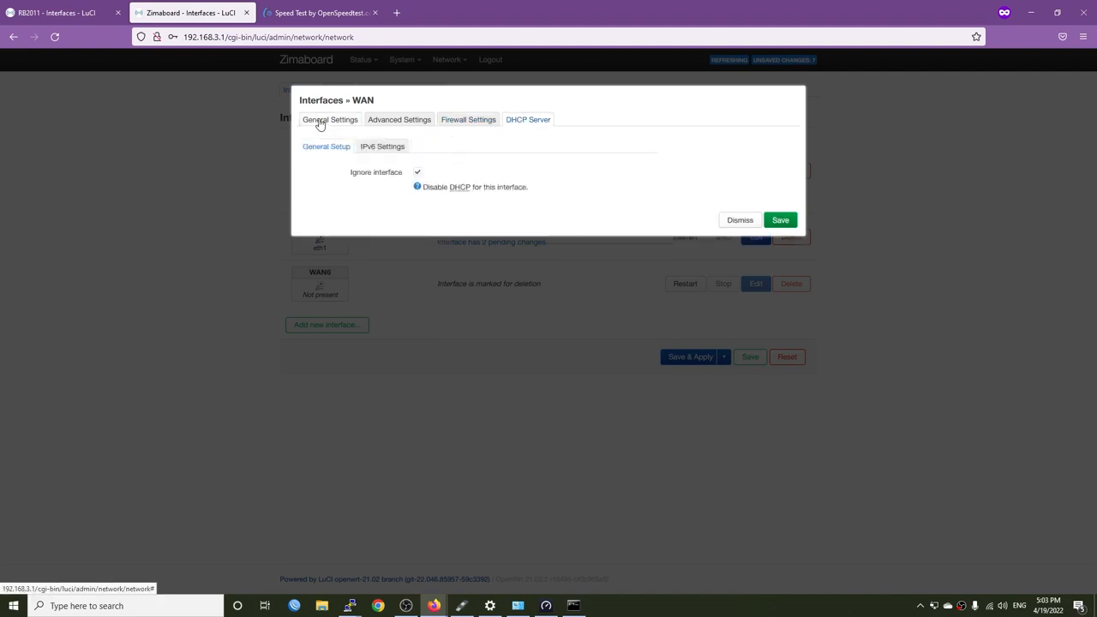
pyautogui.click(782, 220)
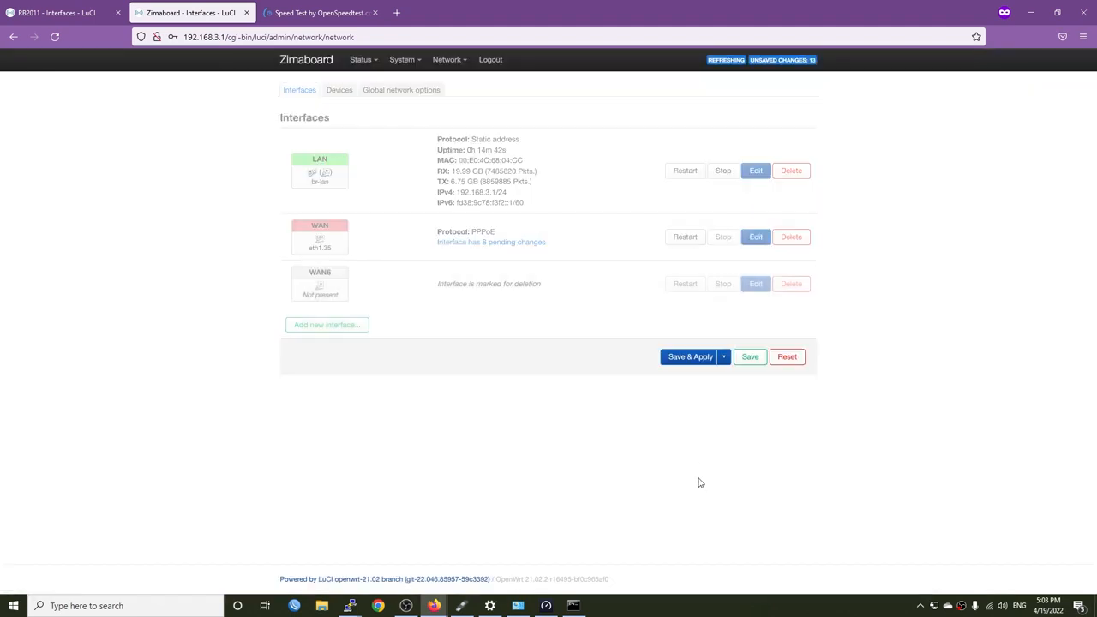
pyautogui.click(689, 356)
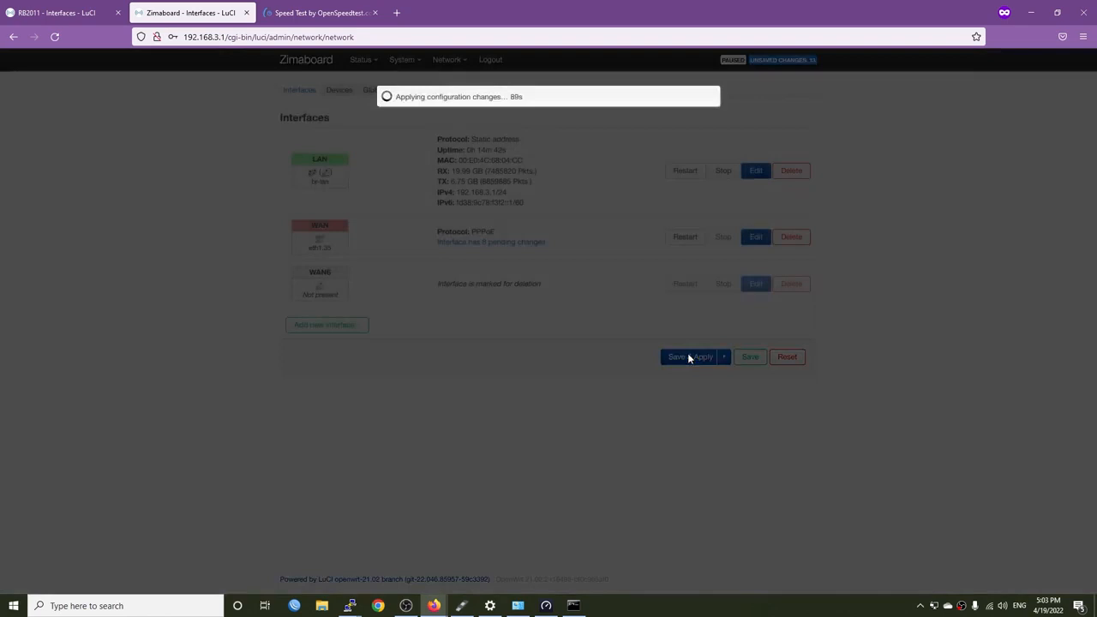
# Disconnect the computer from the VanTC Unifi AC Wi-Fi network and check the system's network connections
pyautogui.click(990, 606)
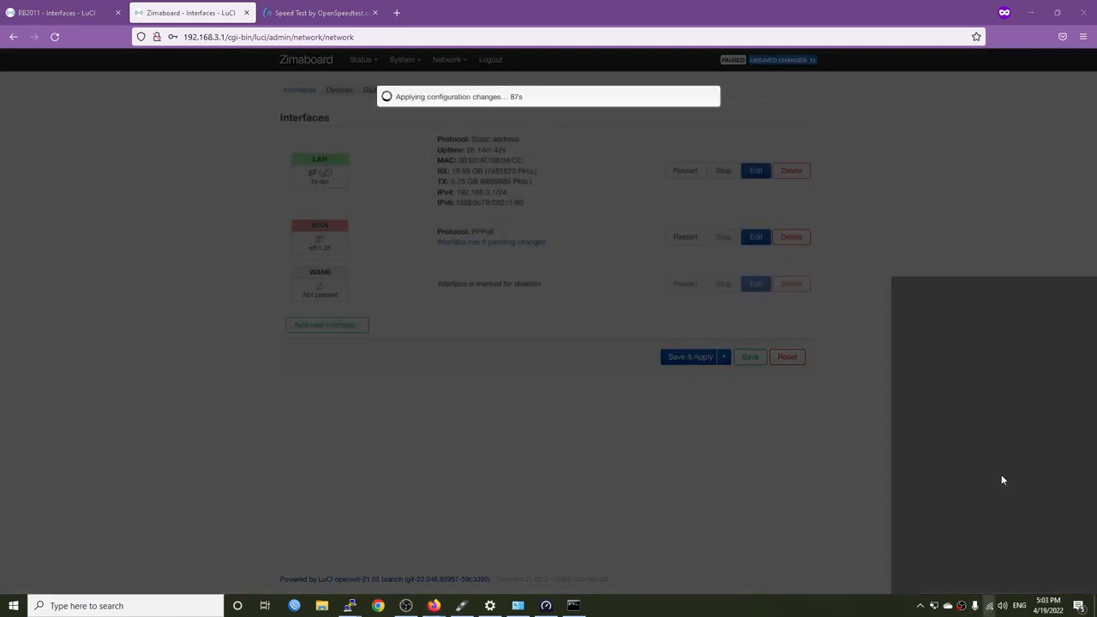
pyautogui.click(1064, 382)
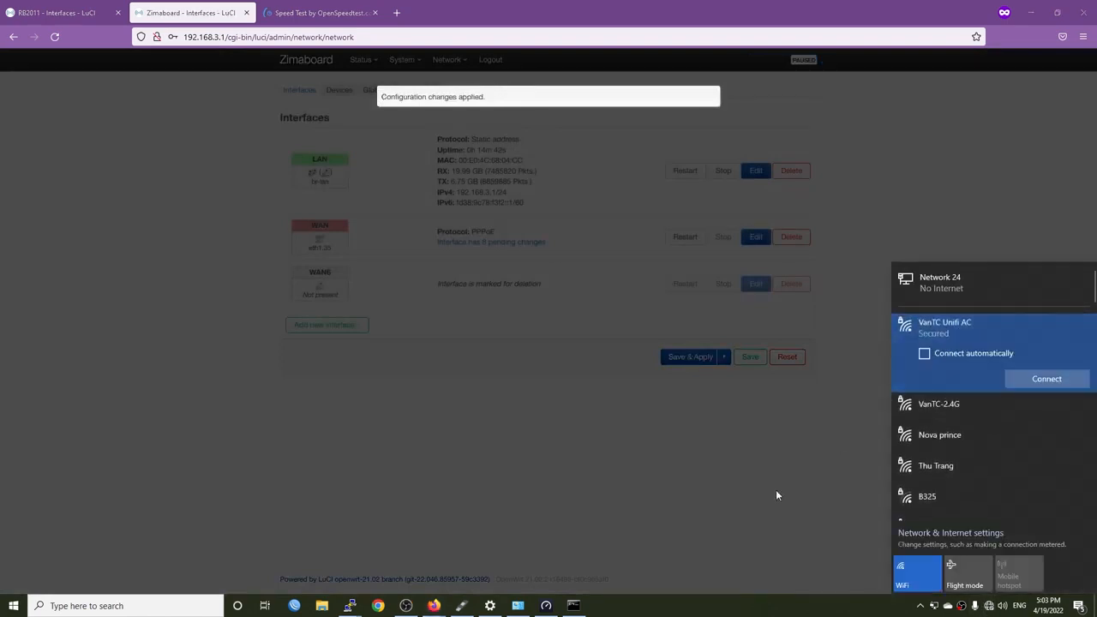
pyautogui.click(660, 504)
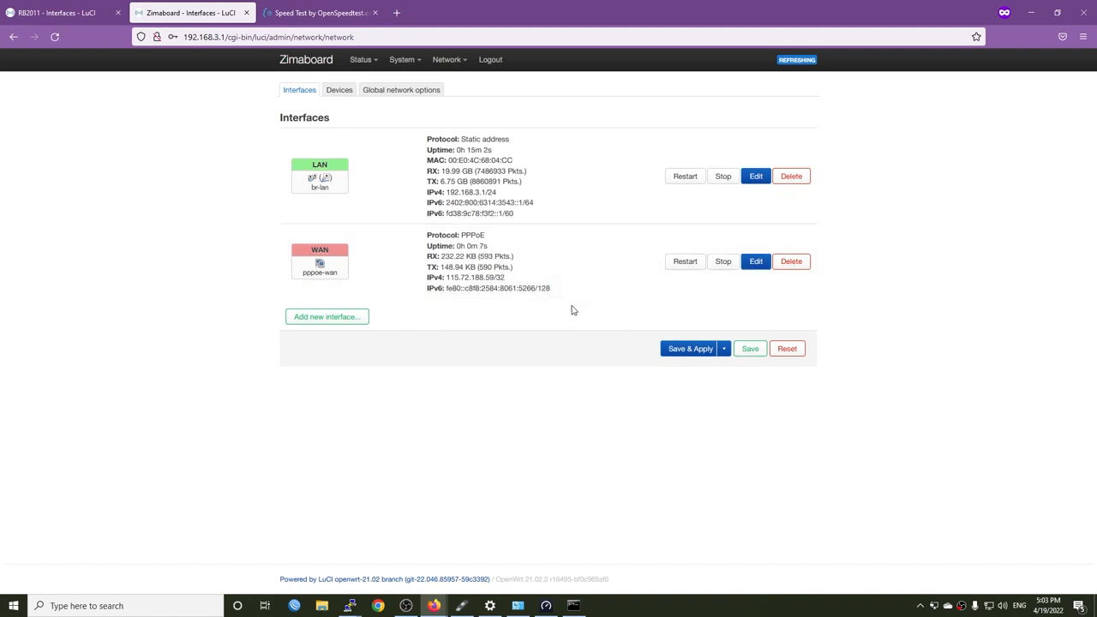
pyautogui.click(988, 606)
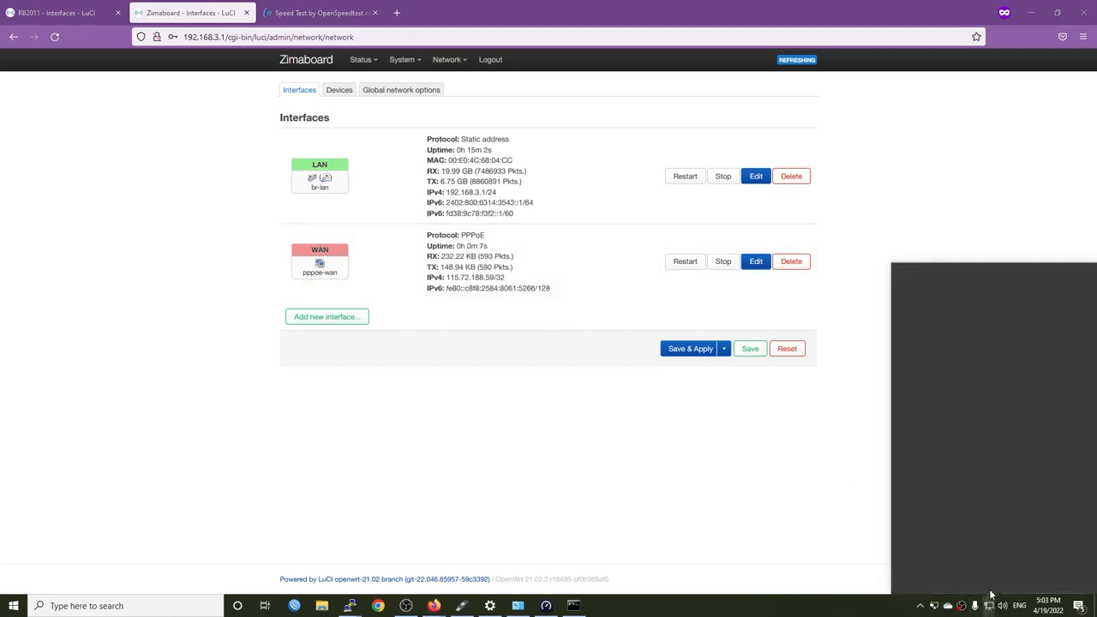
pyautogui.click(549, 455)
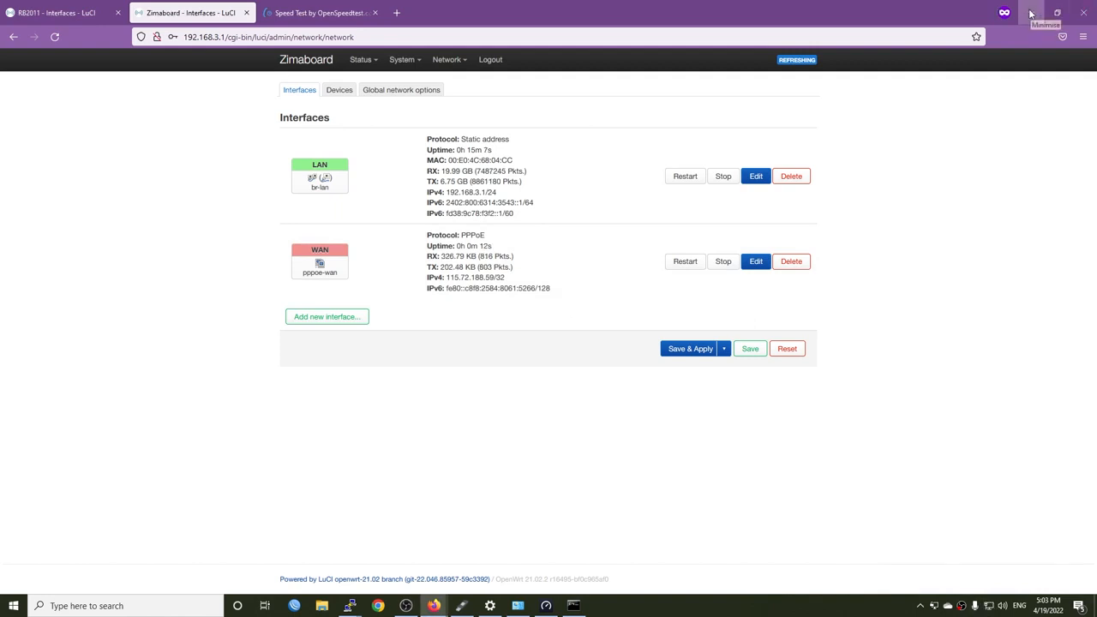
# Run a test against the Viettel Network server in the Speedtest app and arrange its window beside the router's htop terminal
pyautogui.click(546, 606)
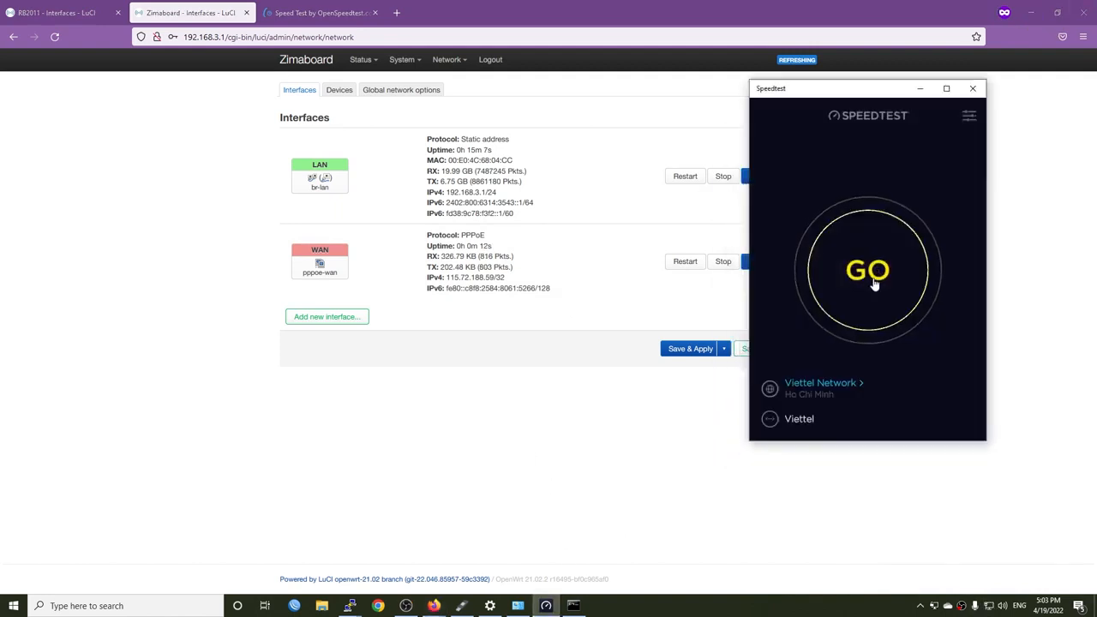
pyautogui.click(869, 273)
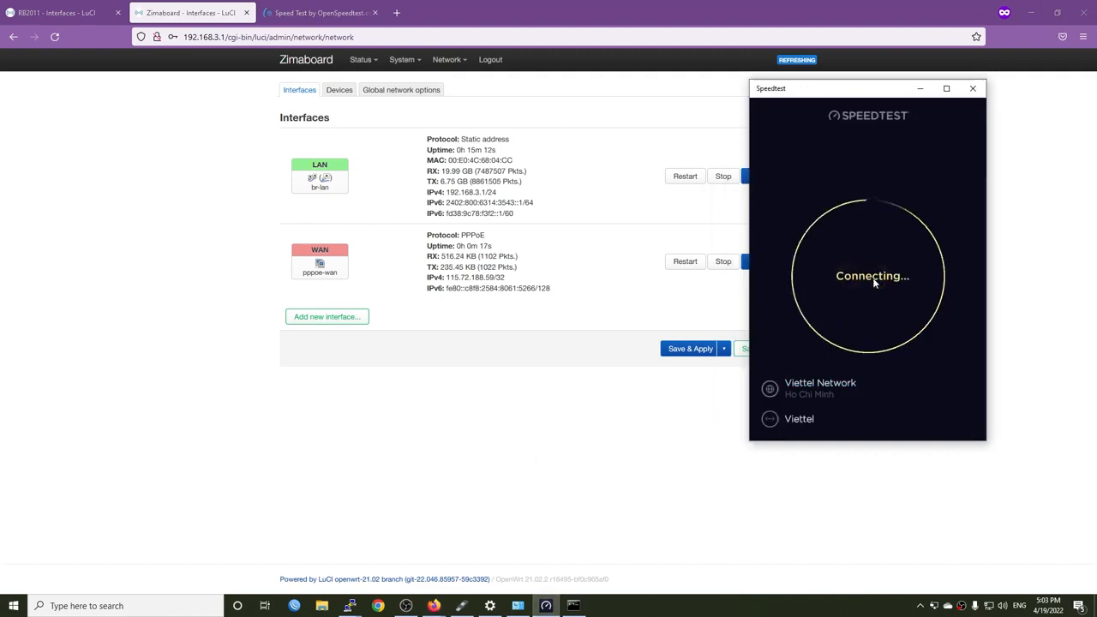
pyautogui.click(1074, 91)
pyautogui.moveTo(834, 89); pyautogui.dragTo(745, 83)
pyautogui.moveTo(319, 105); pyautogui.dragTo(401, 100)
pyautogui.moveTo(490, 396); pyautogui.dragTo(491, 420)
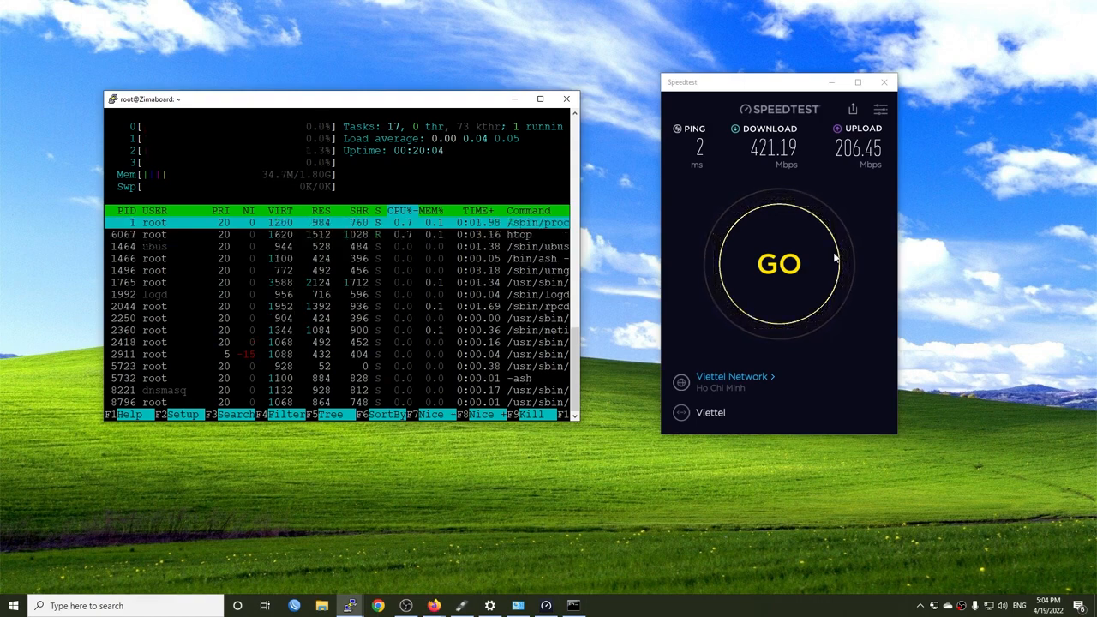
# Change the Speedtest server to NetNam in Ho Chi Minh City and run the test
pyautogui.click(749, 380)
pyautogui.click(749, 381)
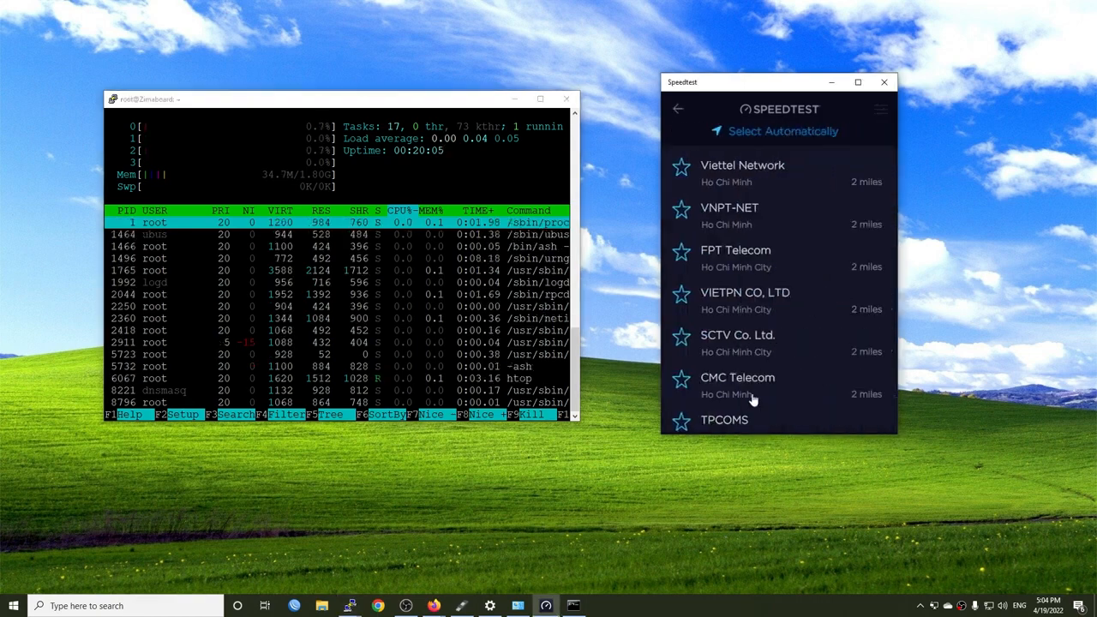
pyautogui.scroll(-1, 751, 377)
pyautogui.scroll(-5, 749, 386)
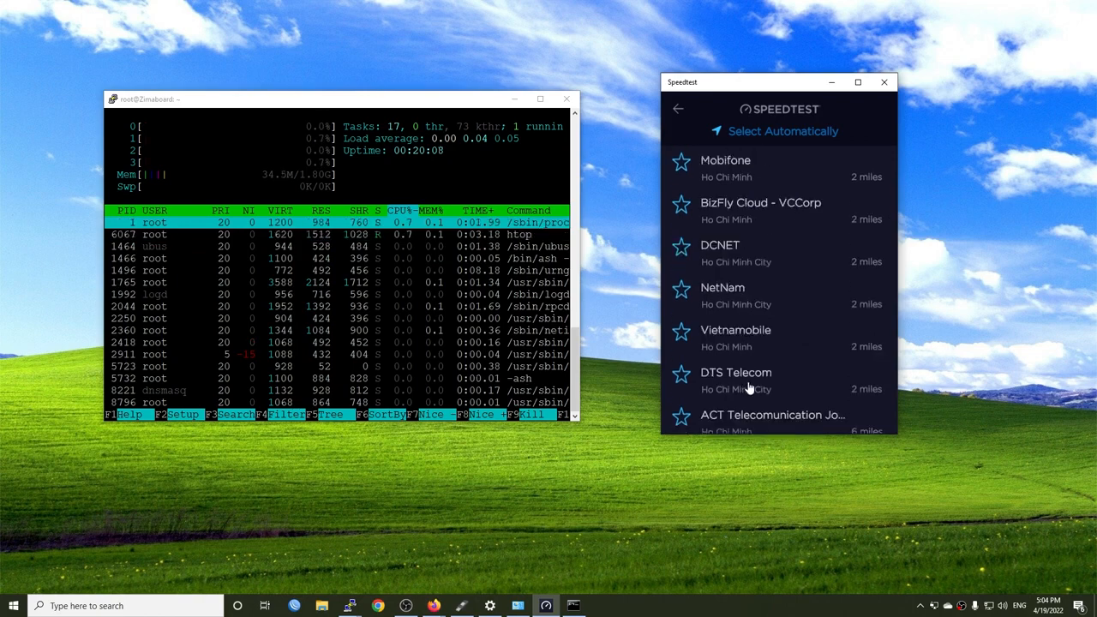
pyautogui.click(781, 290)
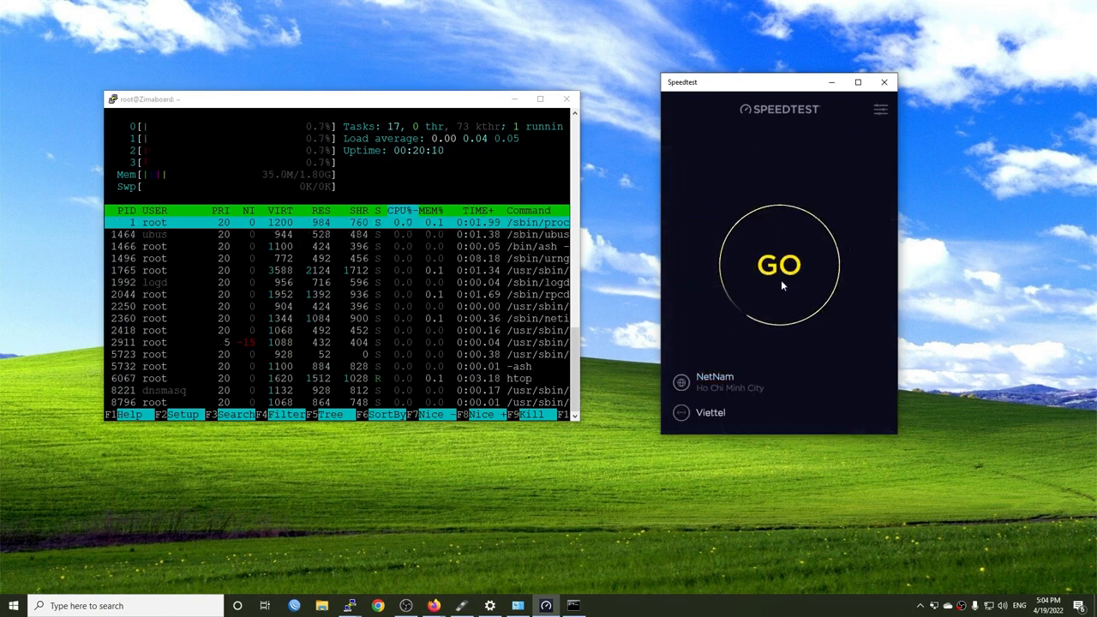
pyautogui.click(781, 284)
# Replace htop with top in the Zimaboard's terminal and start another speed test against the NetNam server
pyautogui.click(428, 106)
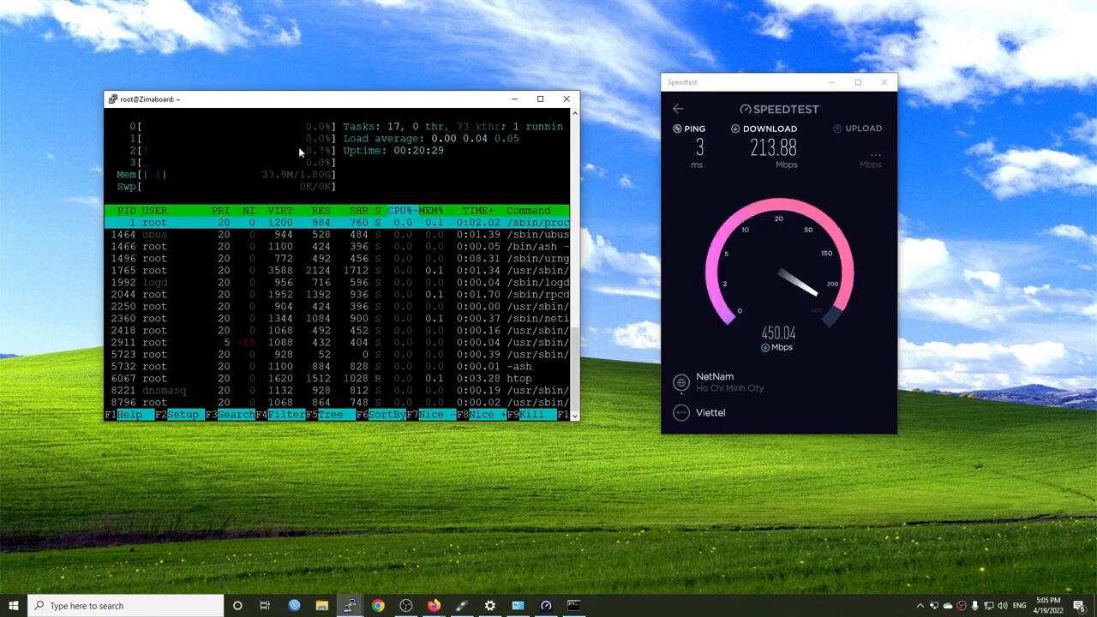
pyautogui.write('qtop')
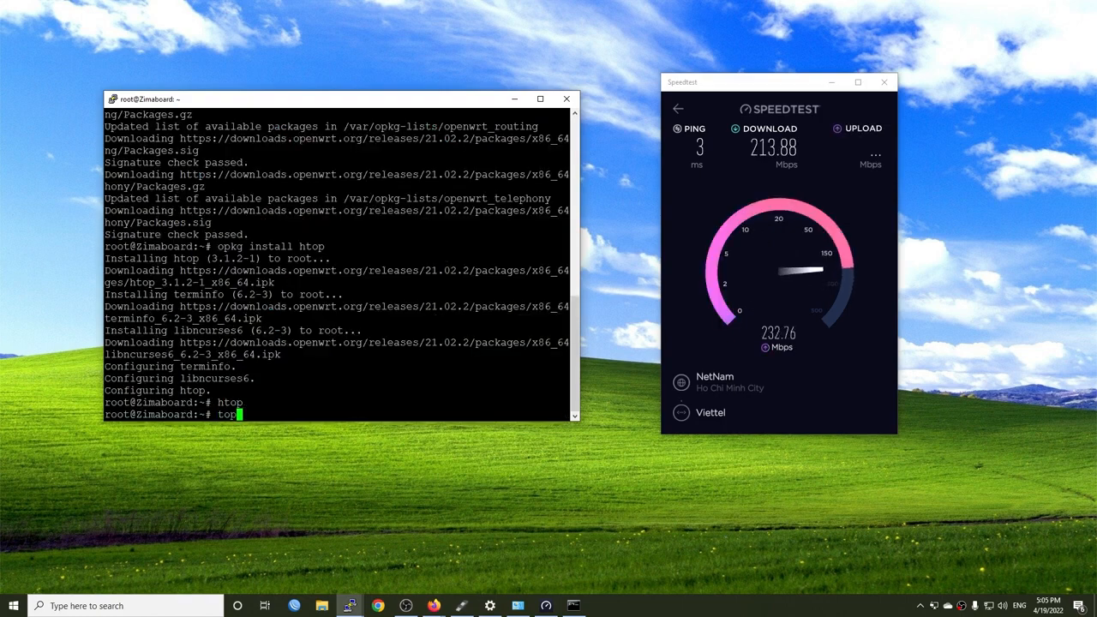
pyautogui.press('Return')
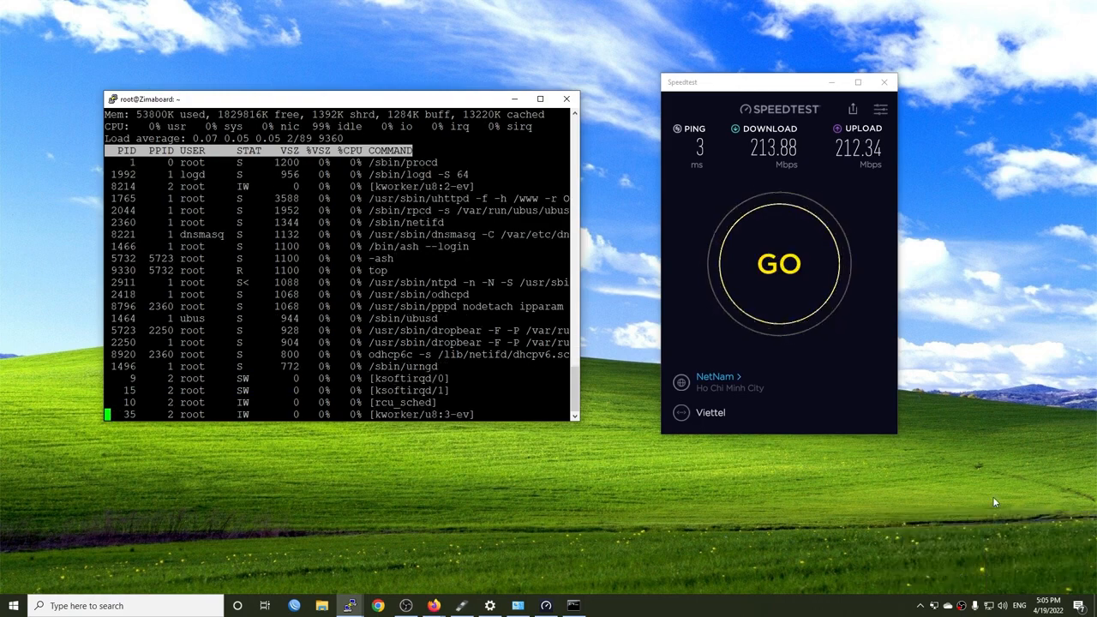
pyautogui.click(779, 264)
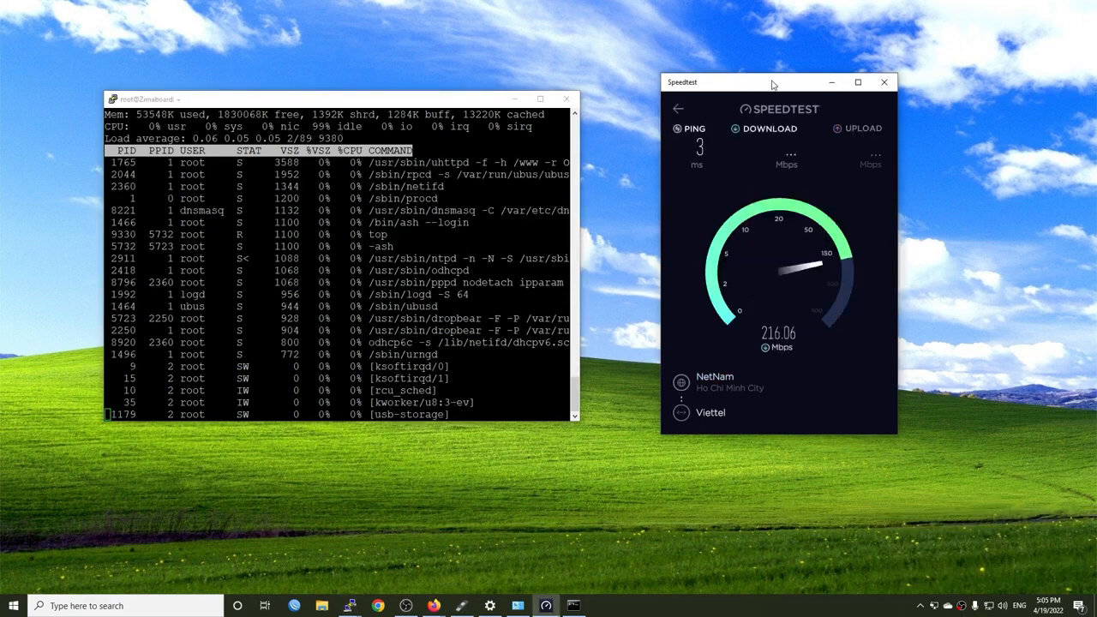